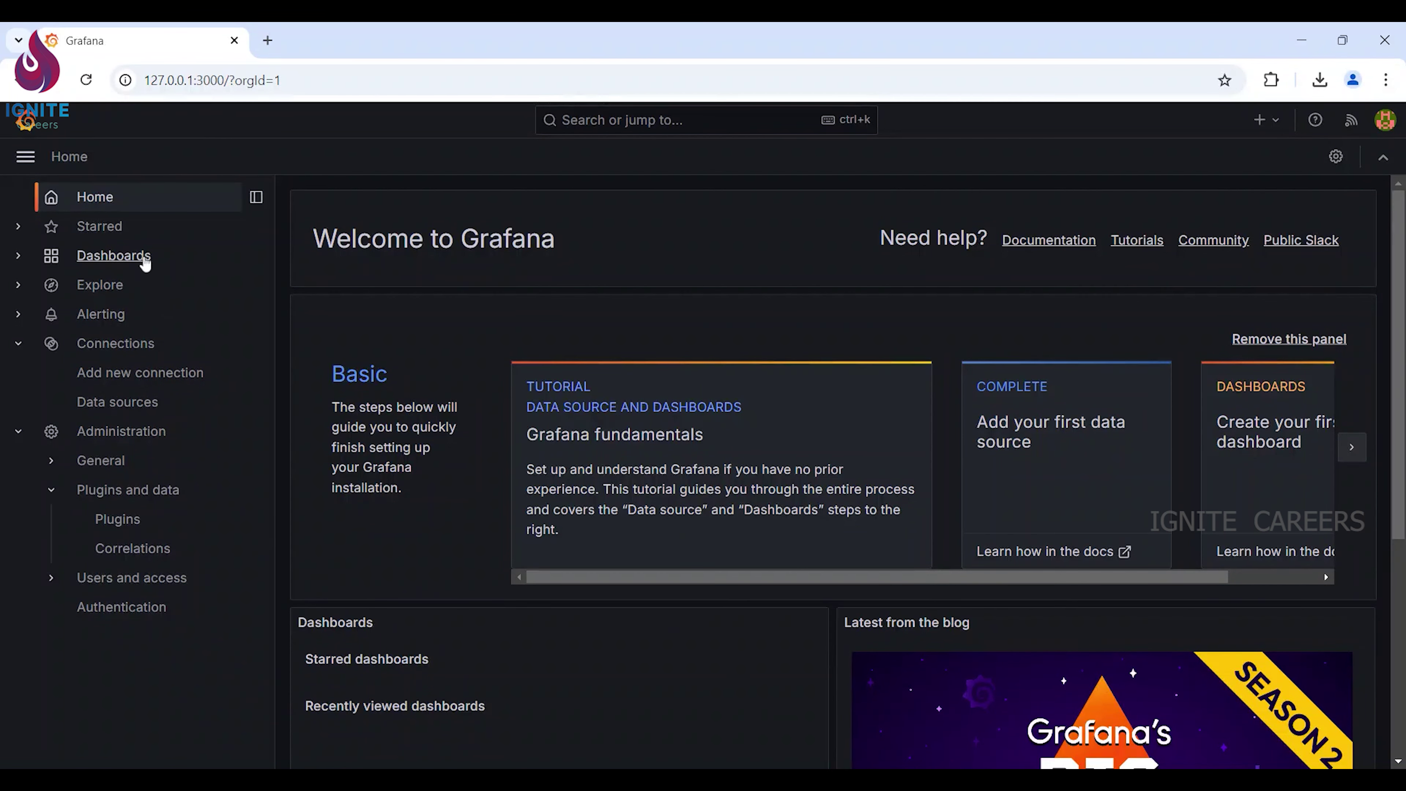
Create a new dashboard with a visualization based on grafana-testdata-datasource and collapse the navigation sidebar.
click(113, 256)
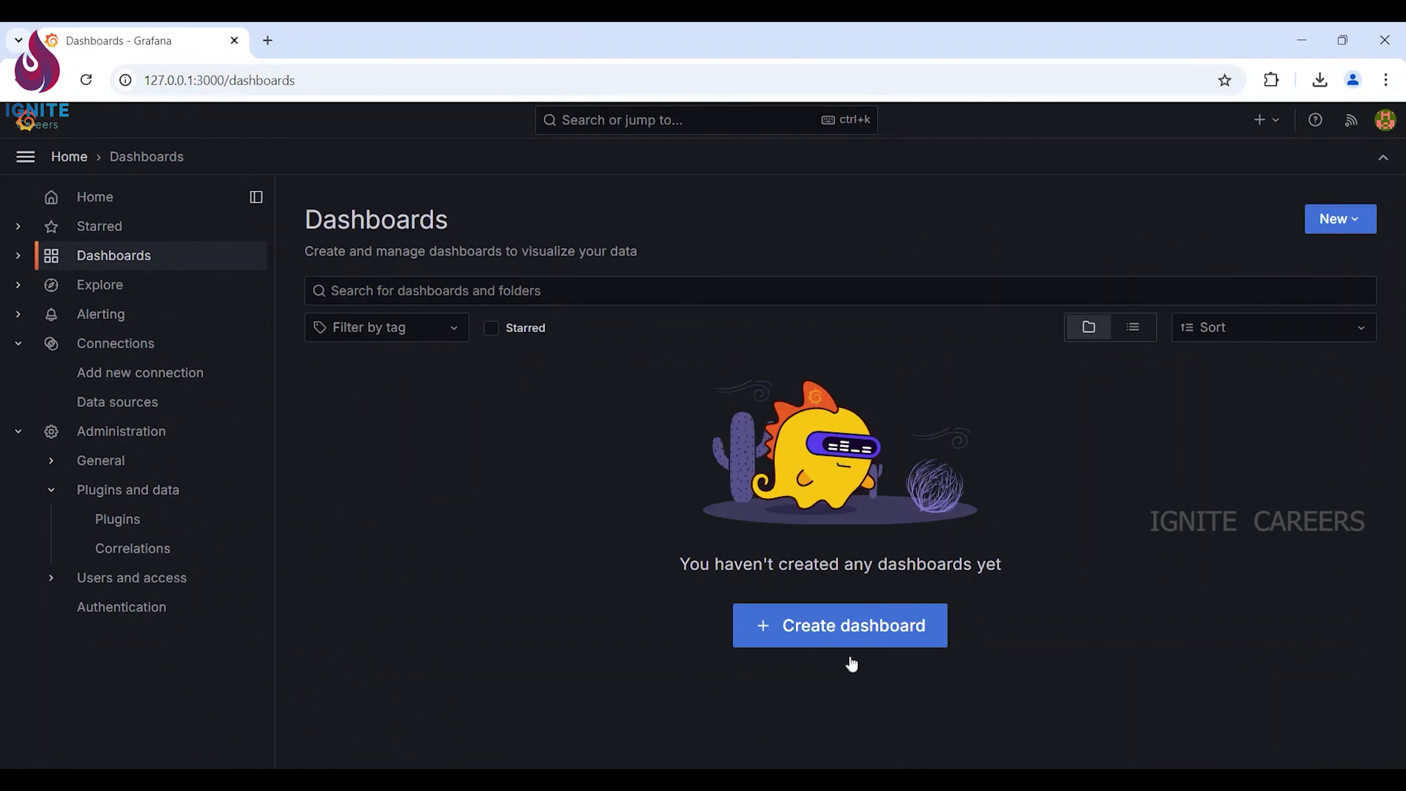
click(830, 627)
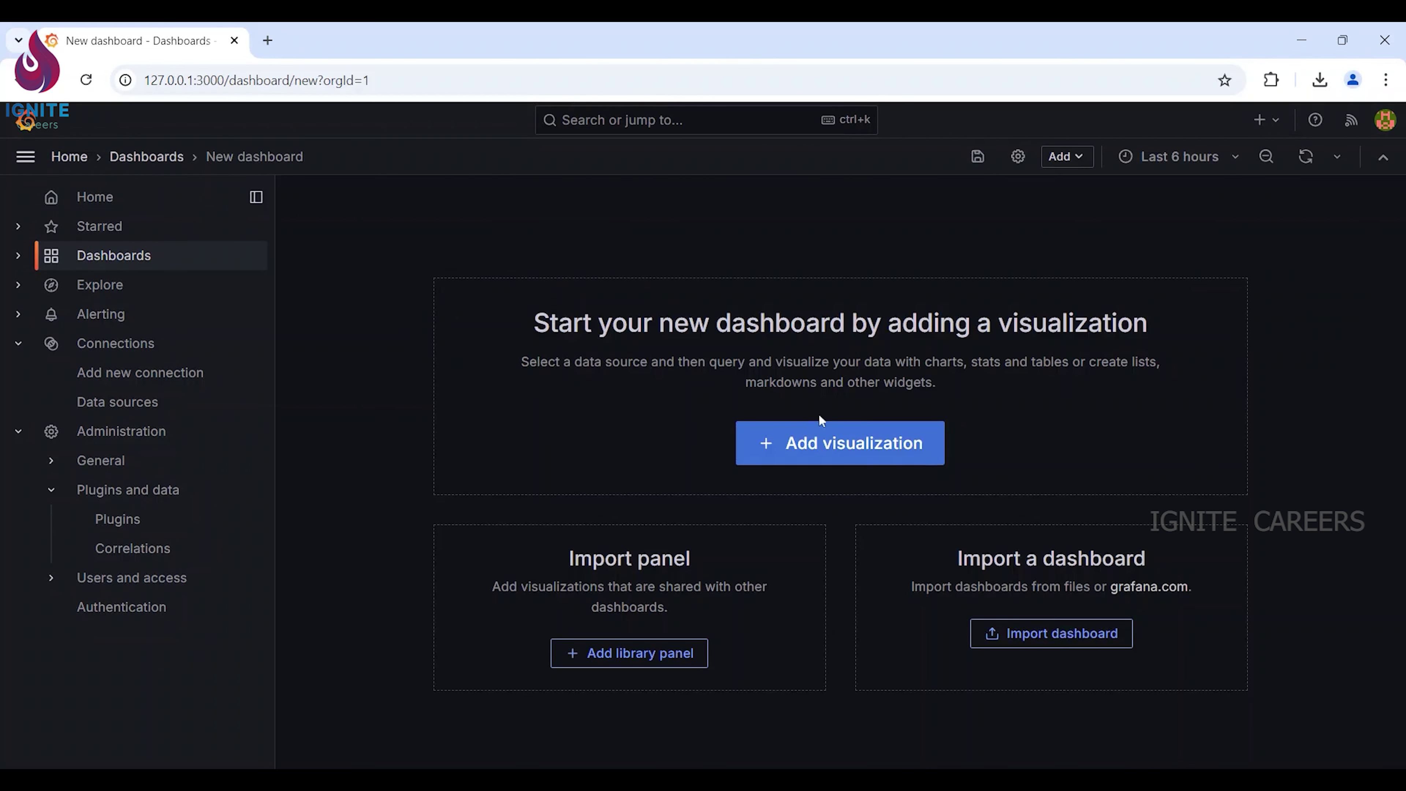
click(806, 451)
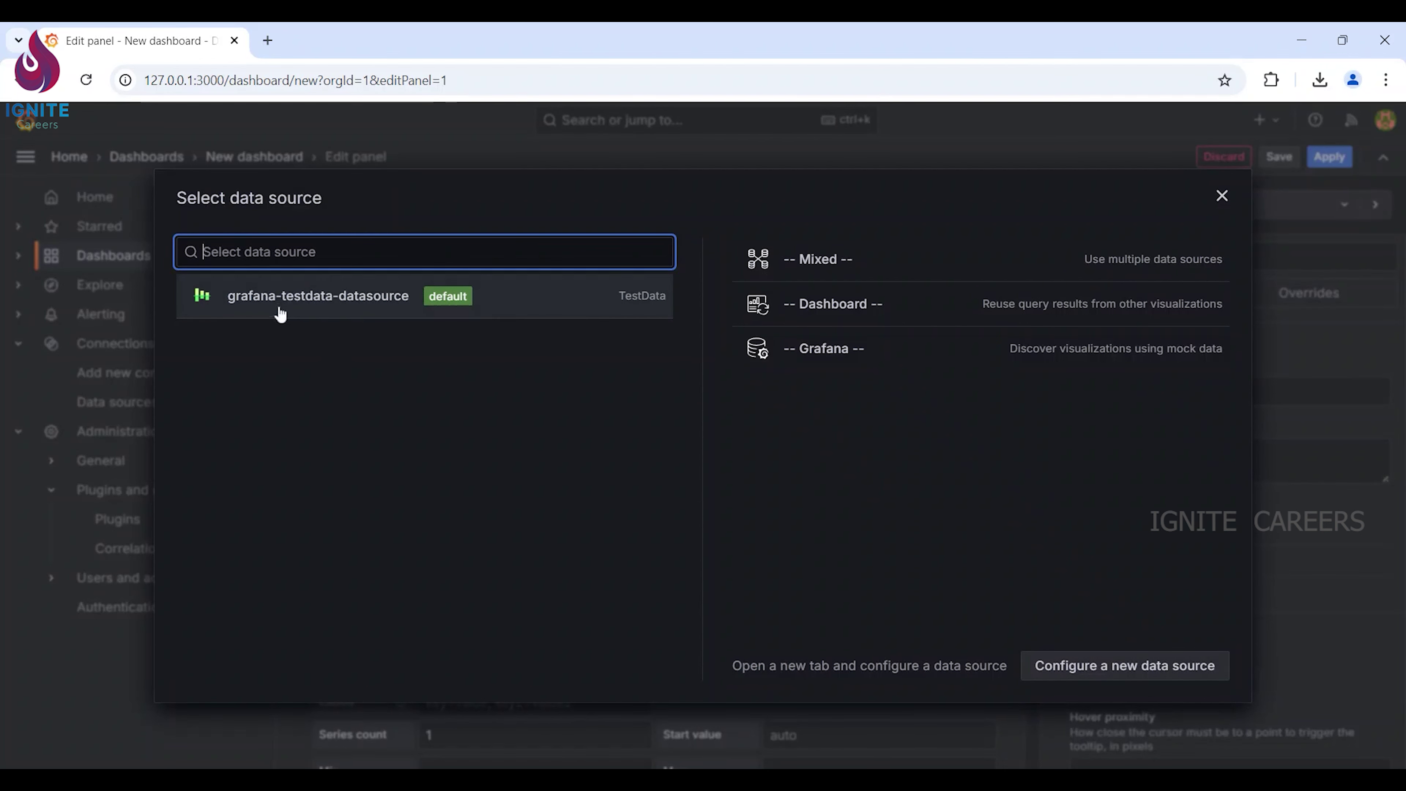
click(302, 298)
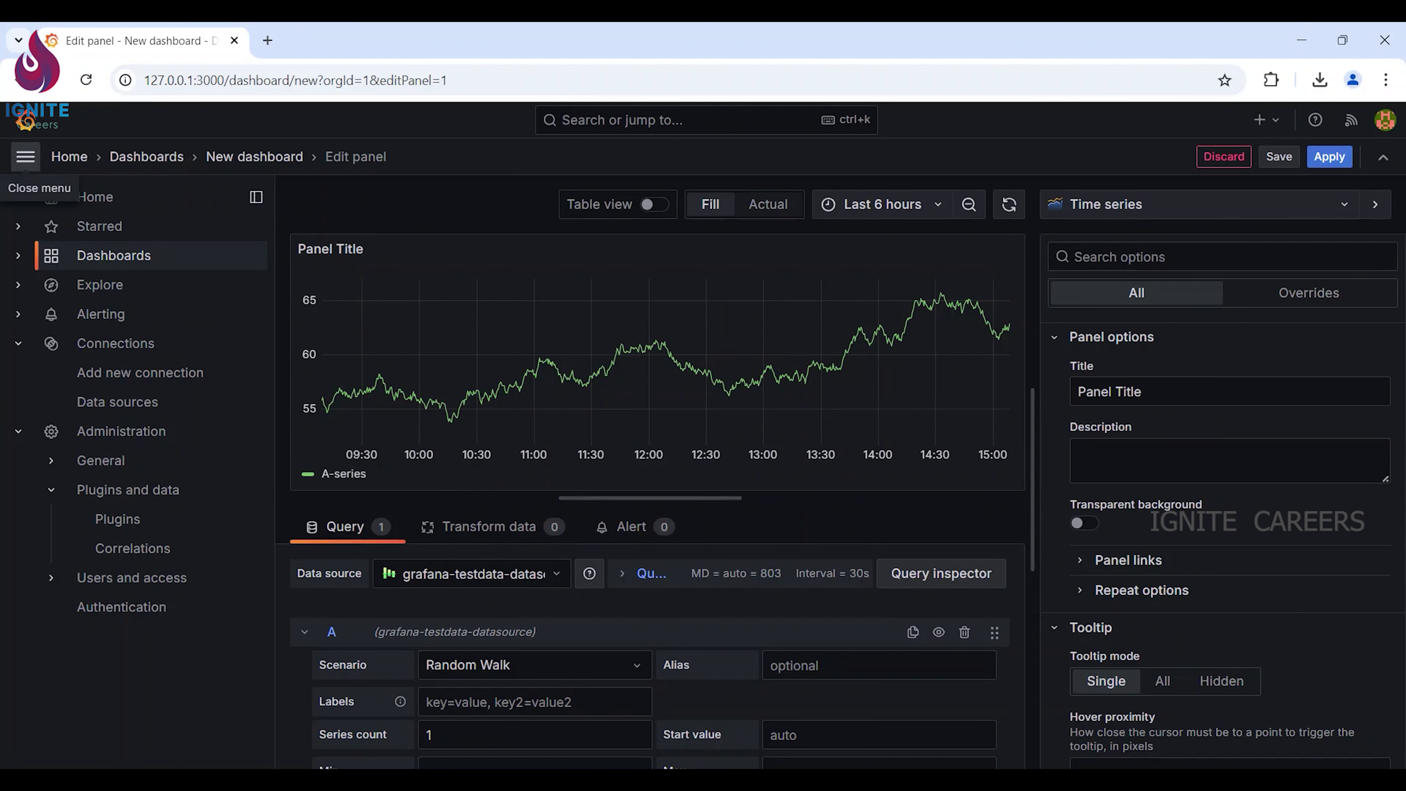
click(25, 163)
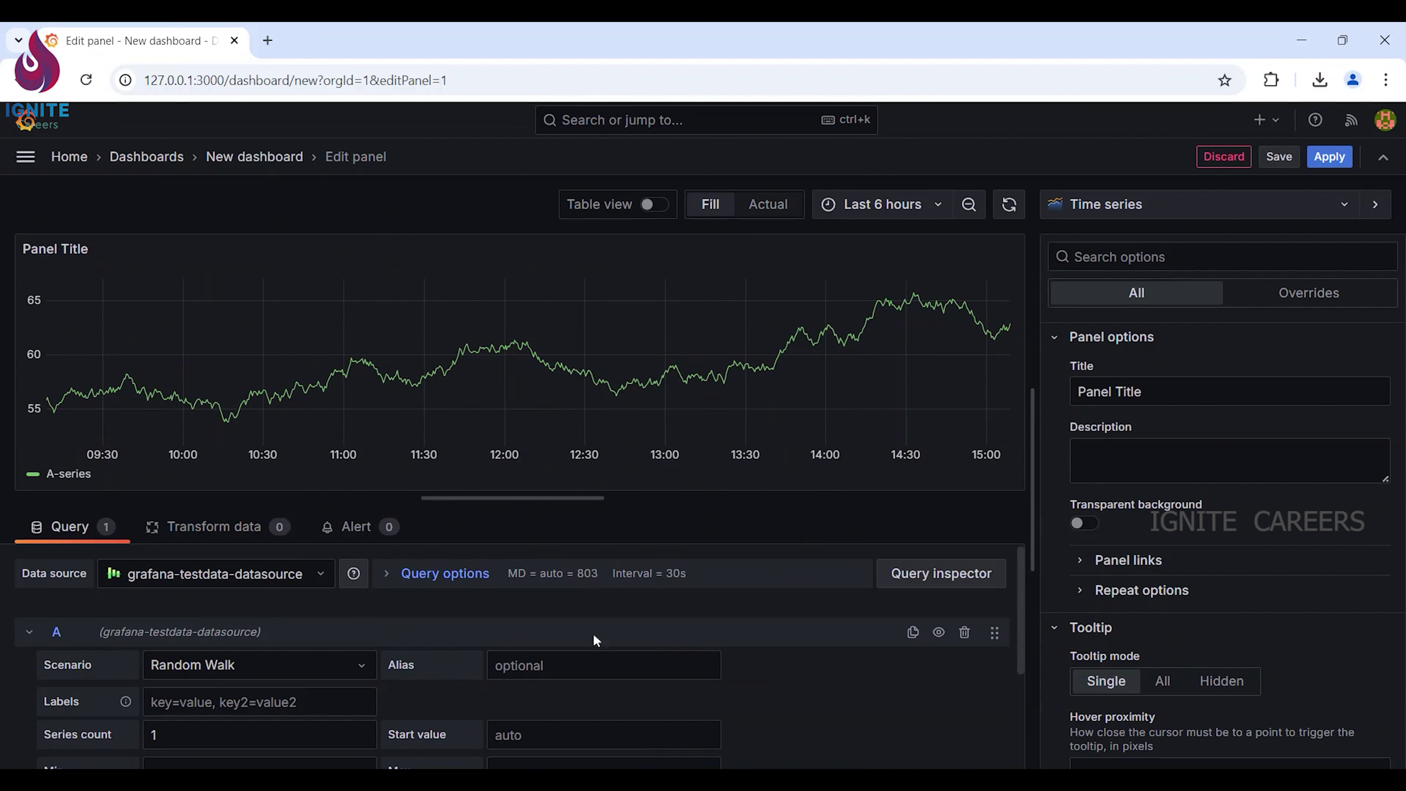
scroll(577, 596, down, 2)
scroll(527, 602, up, 2)
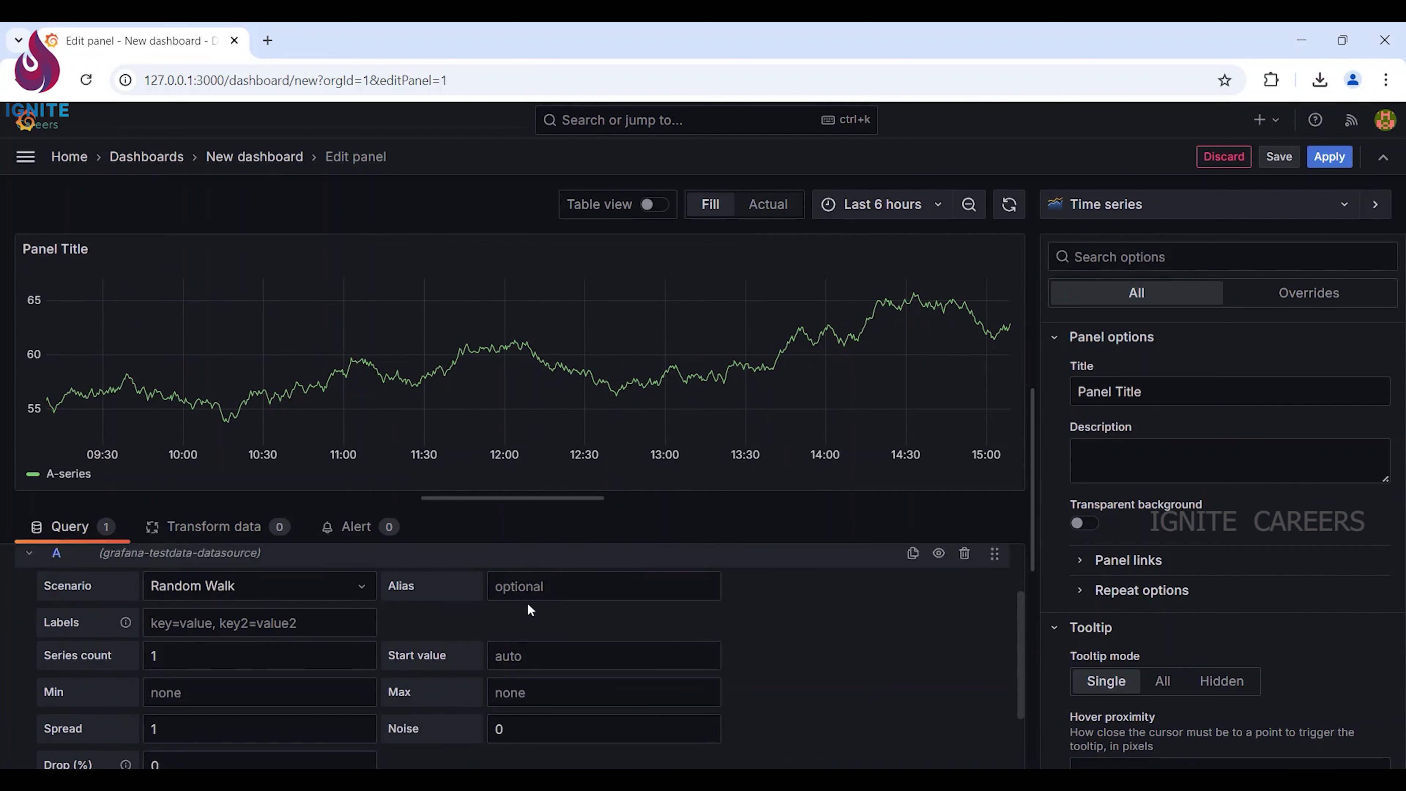
click(308, 673)
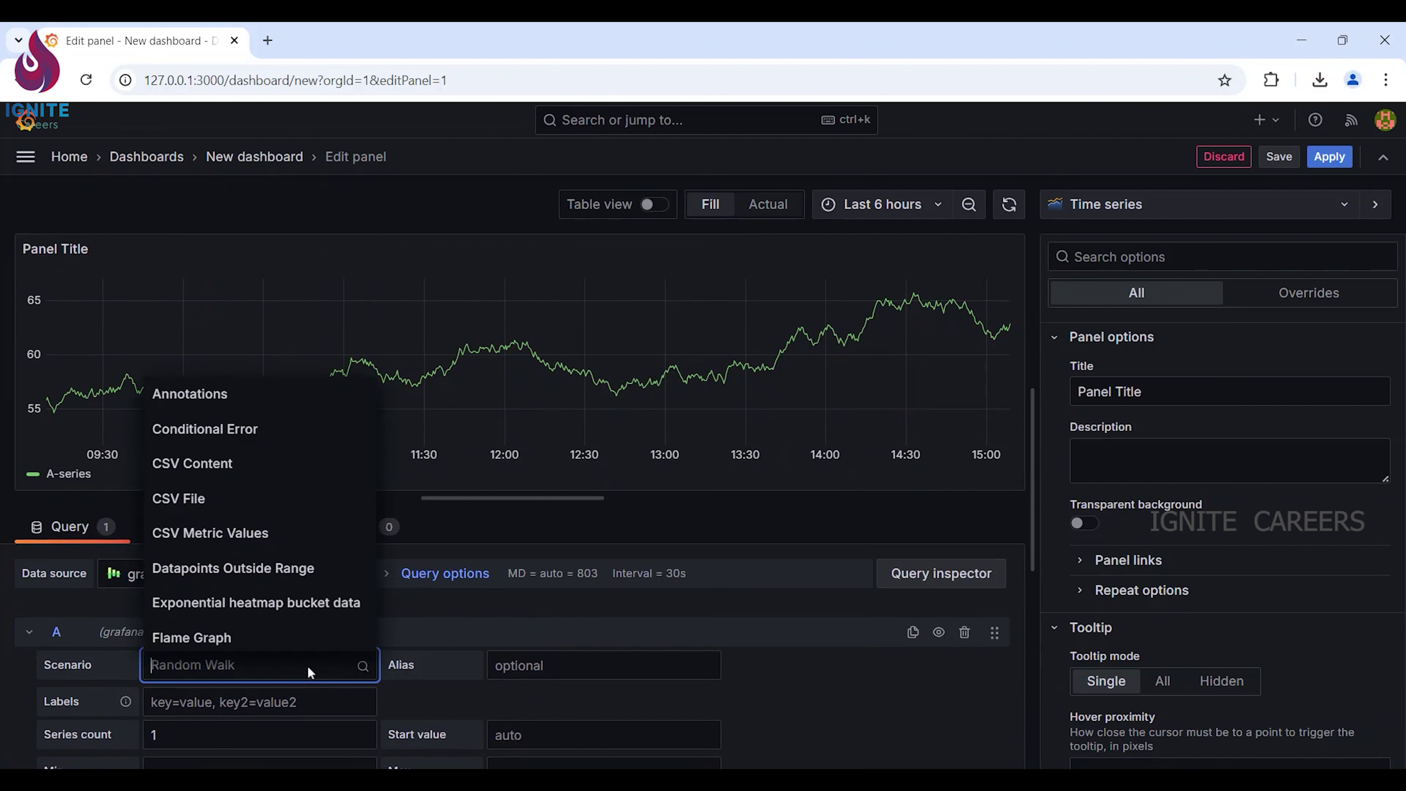
click(504, 624)
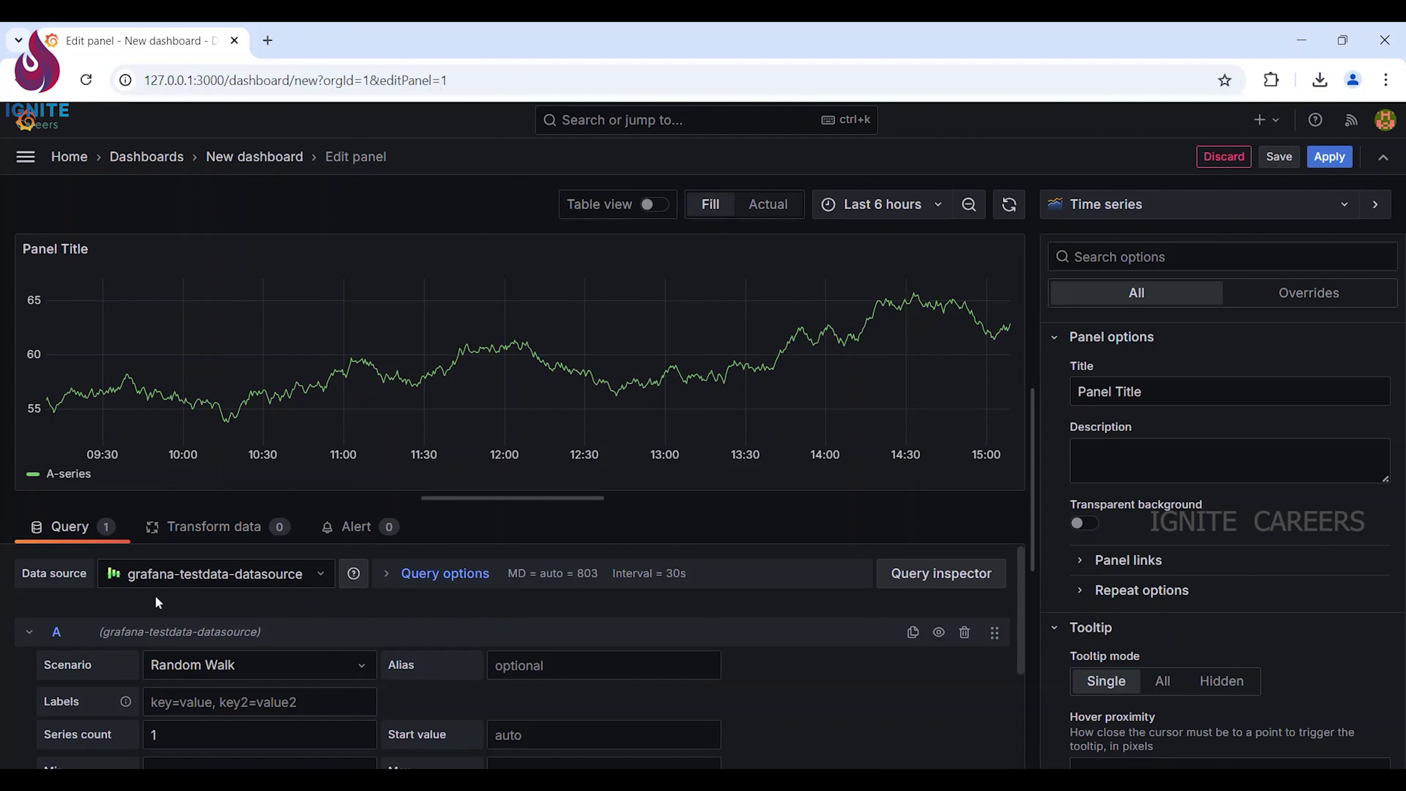
click(324, 585)
key(Escape)
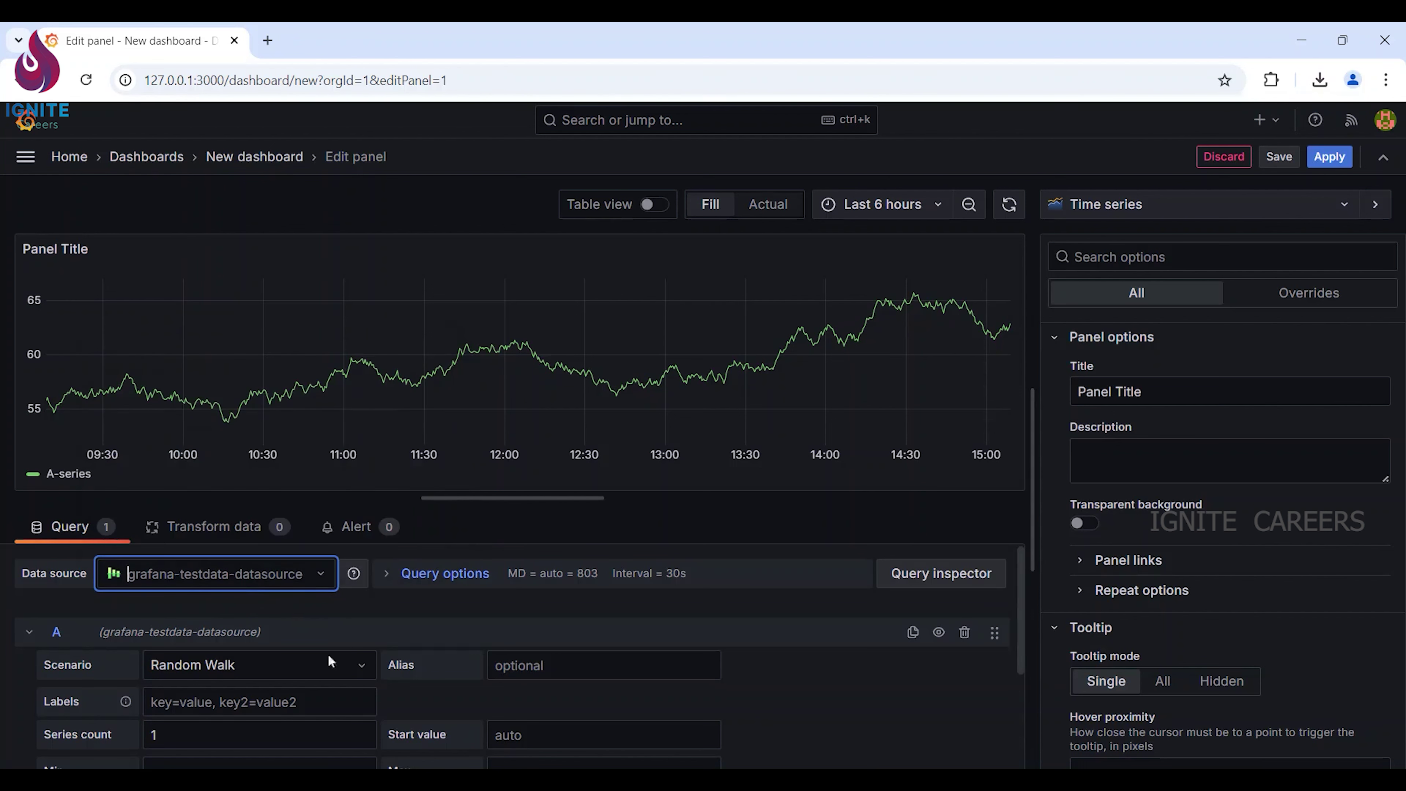
Set the query scenario to CSV Content, paste the city, latitude, longitude and temperature data, and enlarge the query area.
click(362, 665)
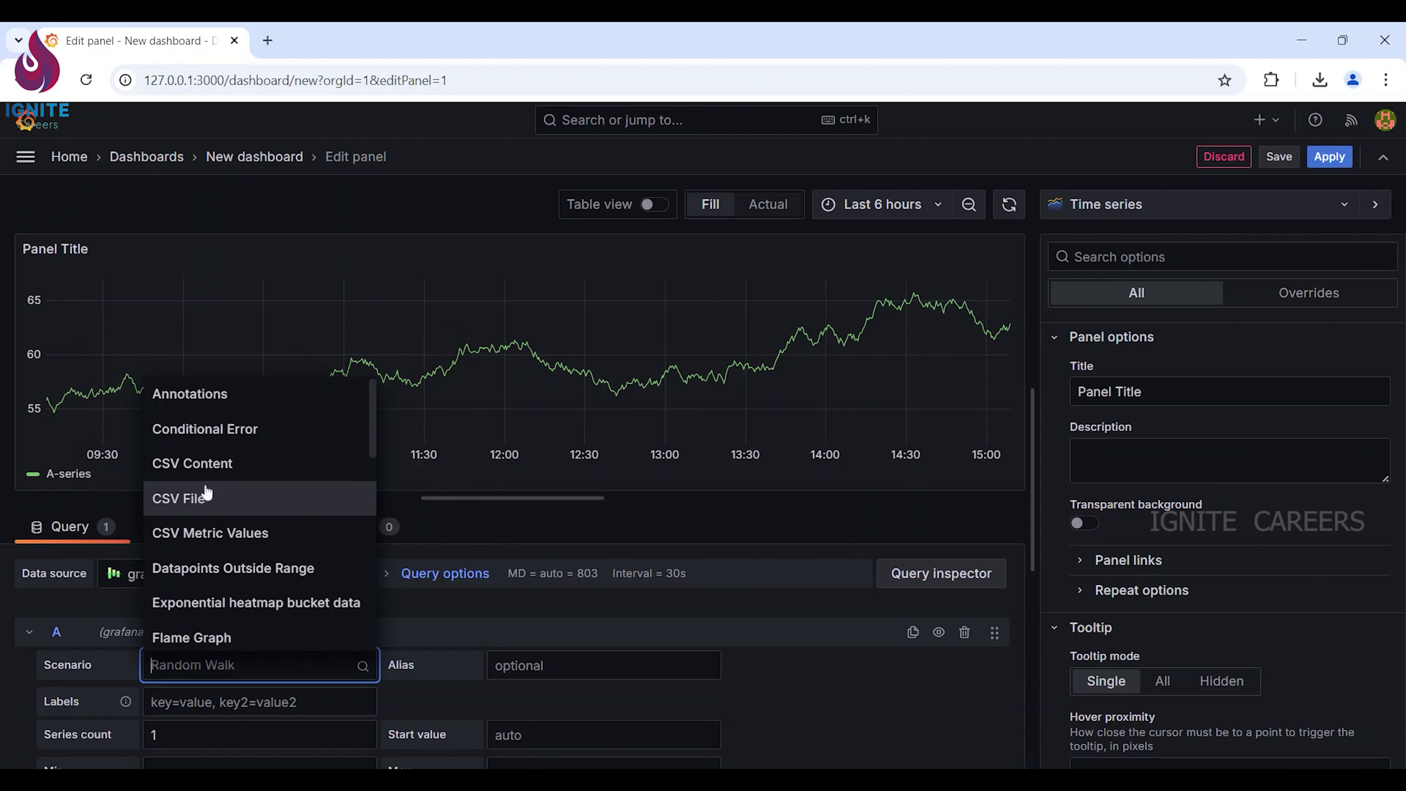
click(200, 473)
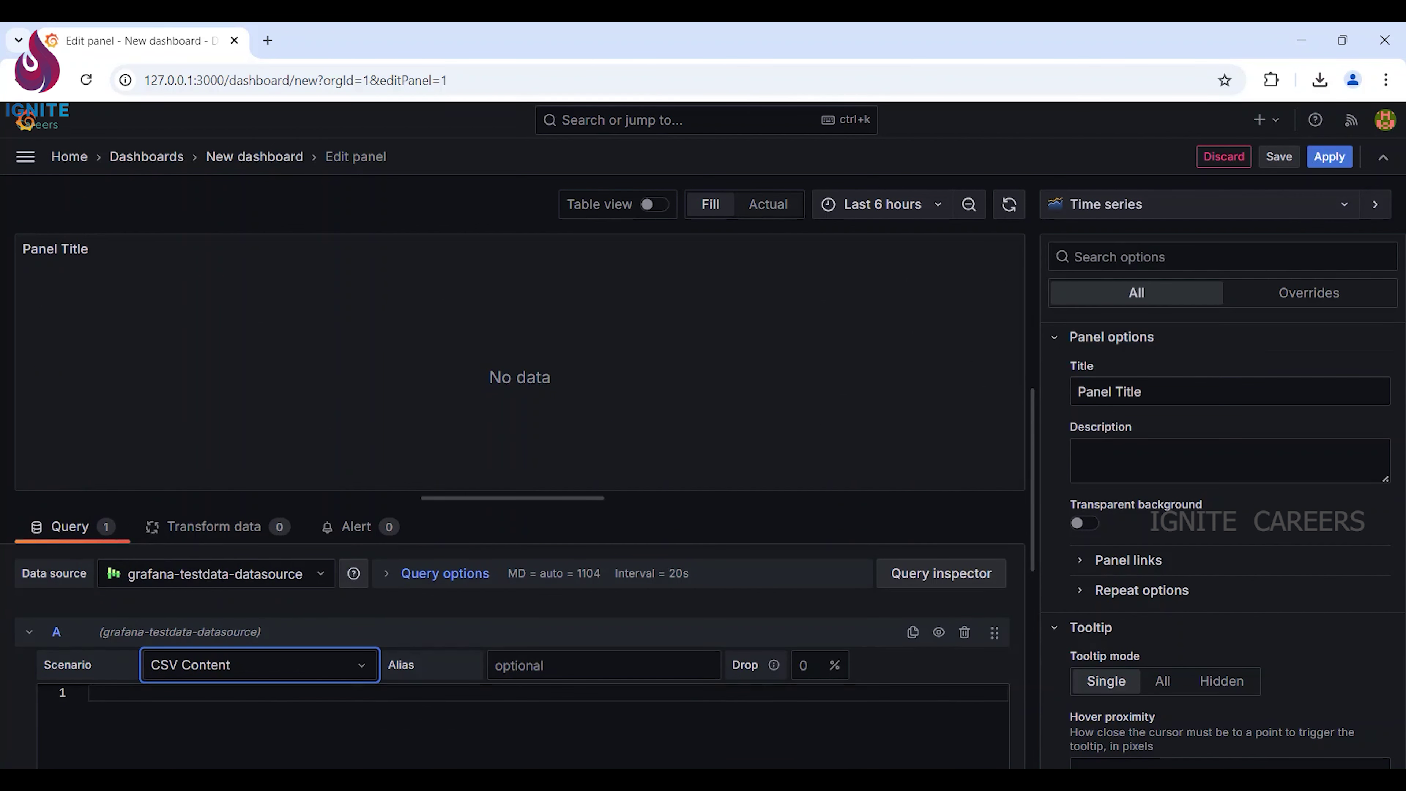
key(alt+Tab)
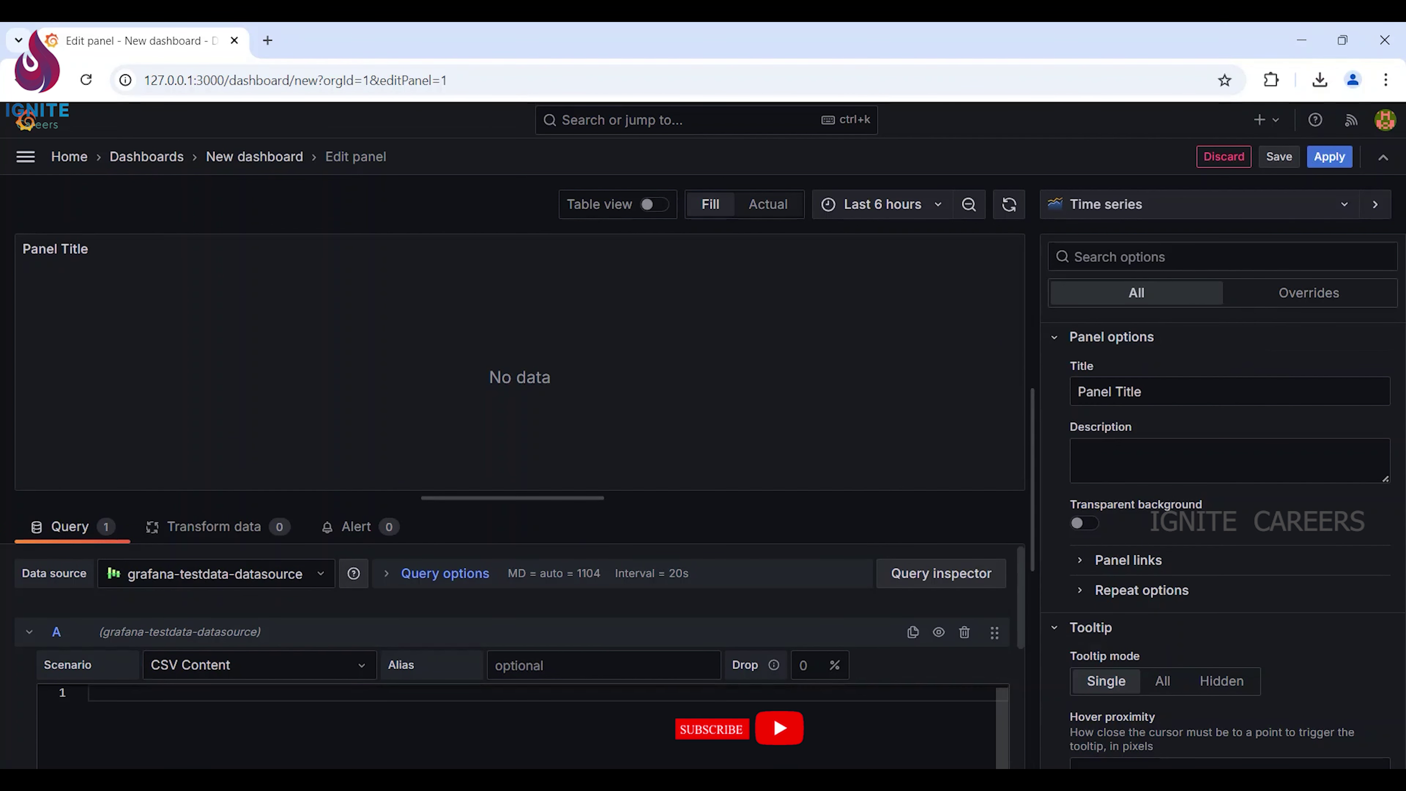
key(ctrl+v)
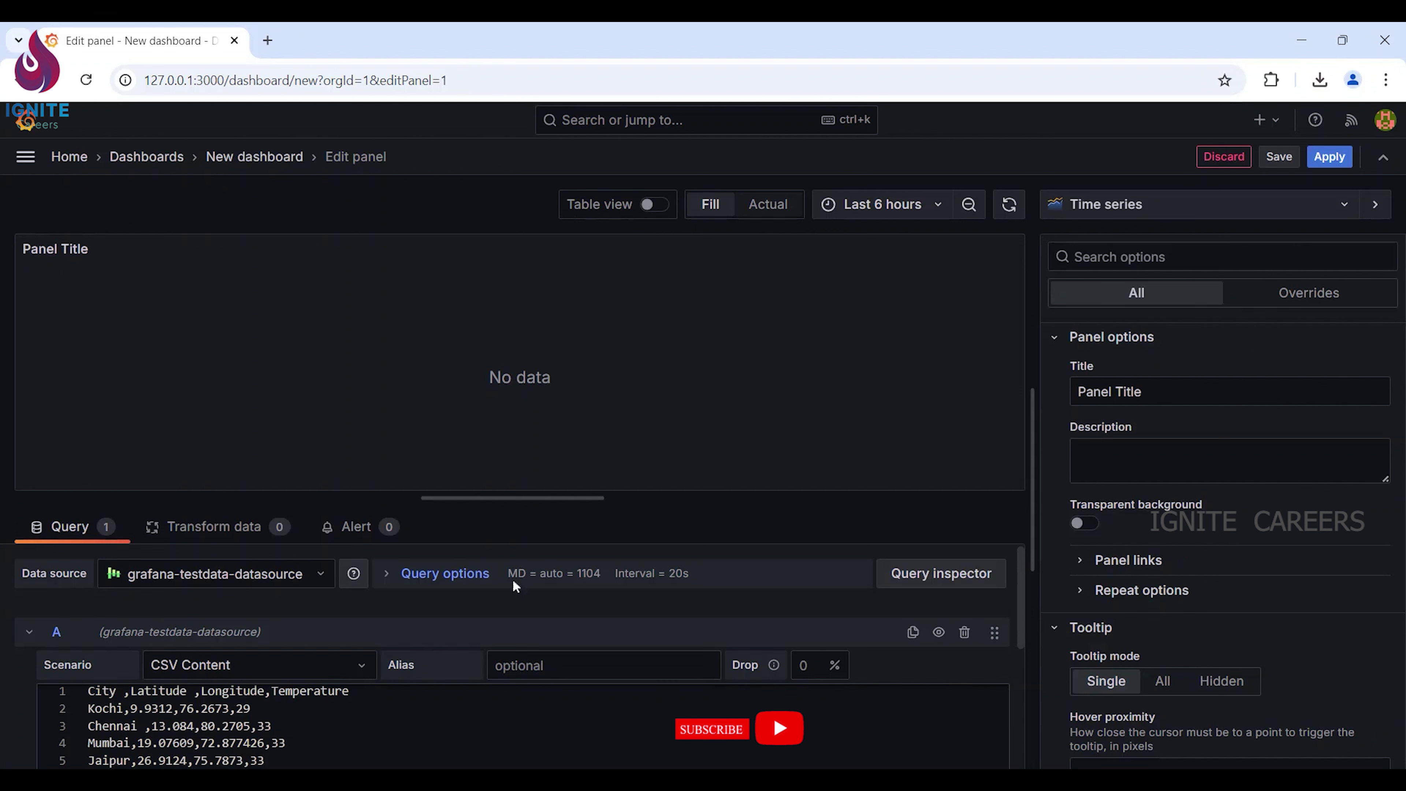
drag(512, 497, 512, 419)
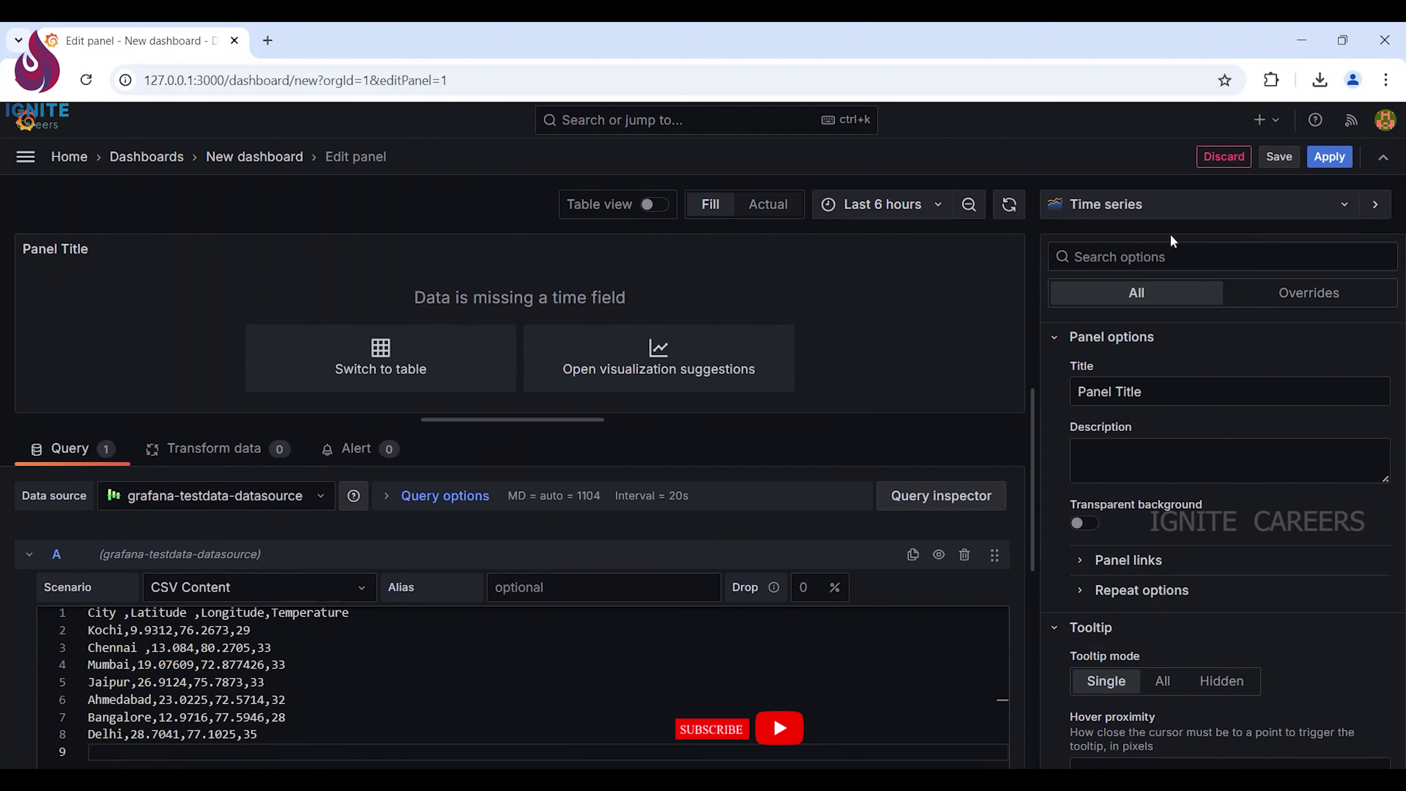
Change the panel's visualization type from time series to Geomap.
click(1165, 207)
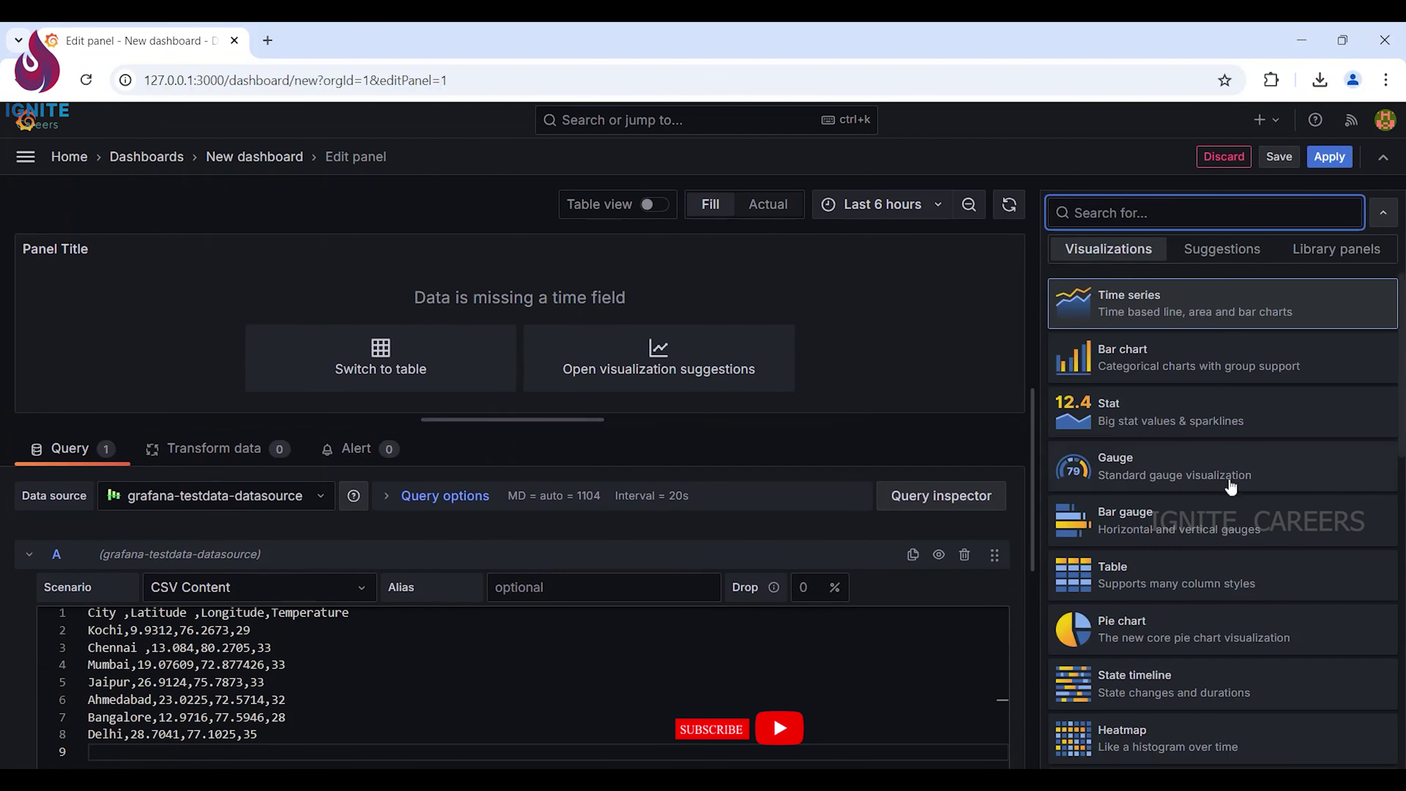
scroll(1226, 482, down, 5)
scroll(1222, 476, down, 8)
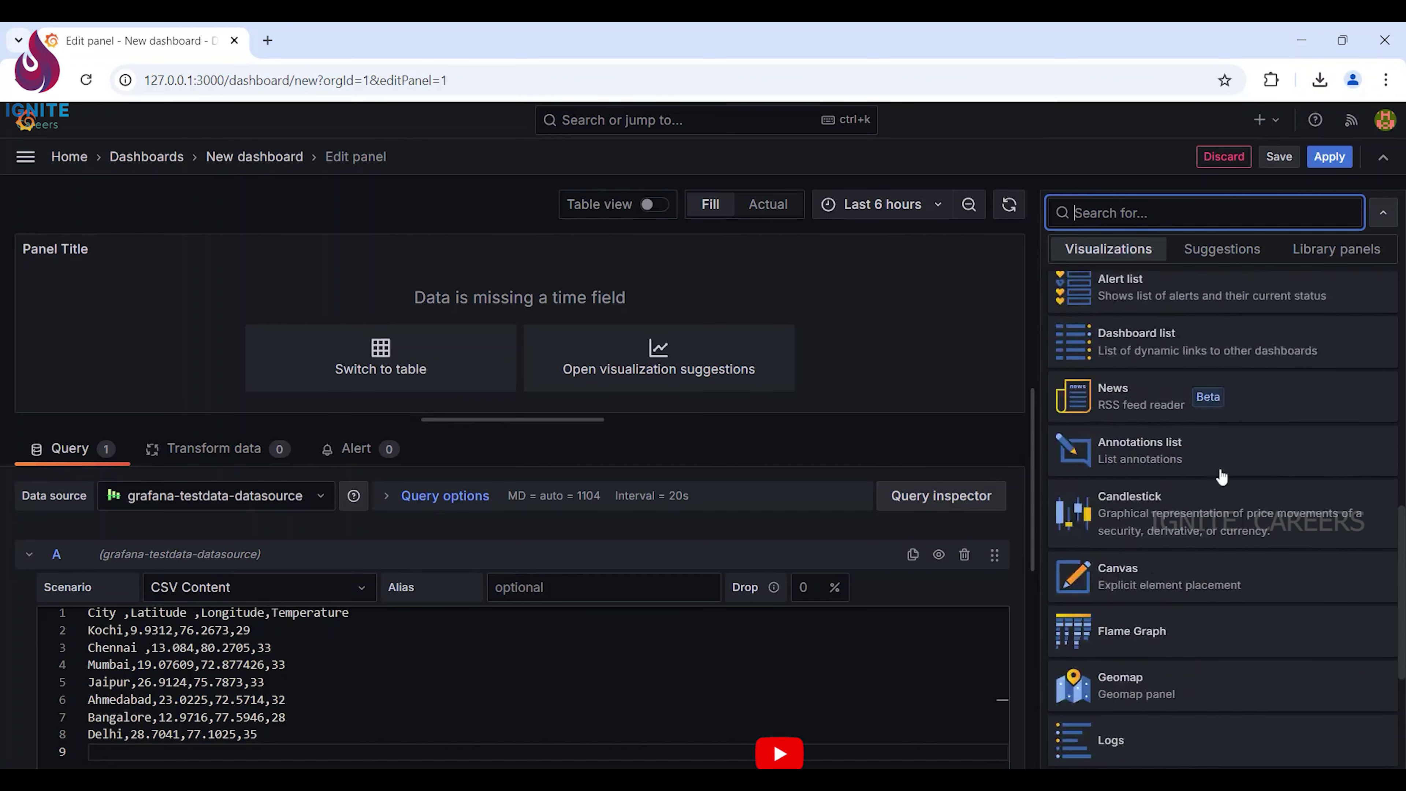
click(1168, 523)
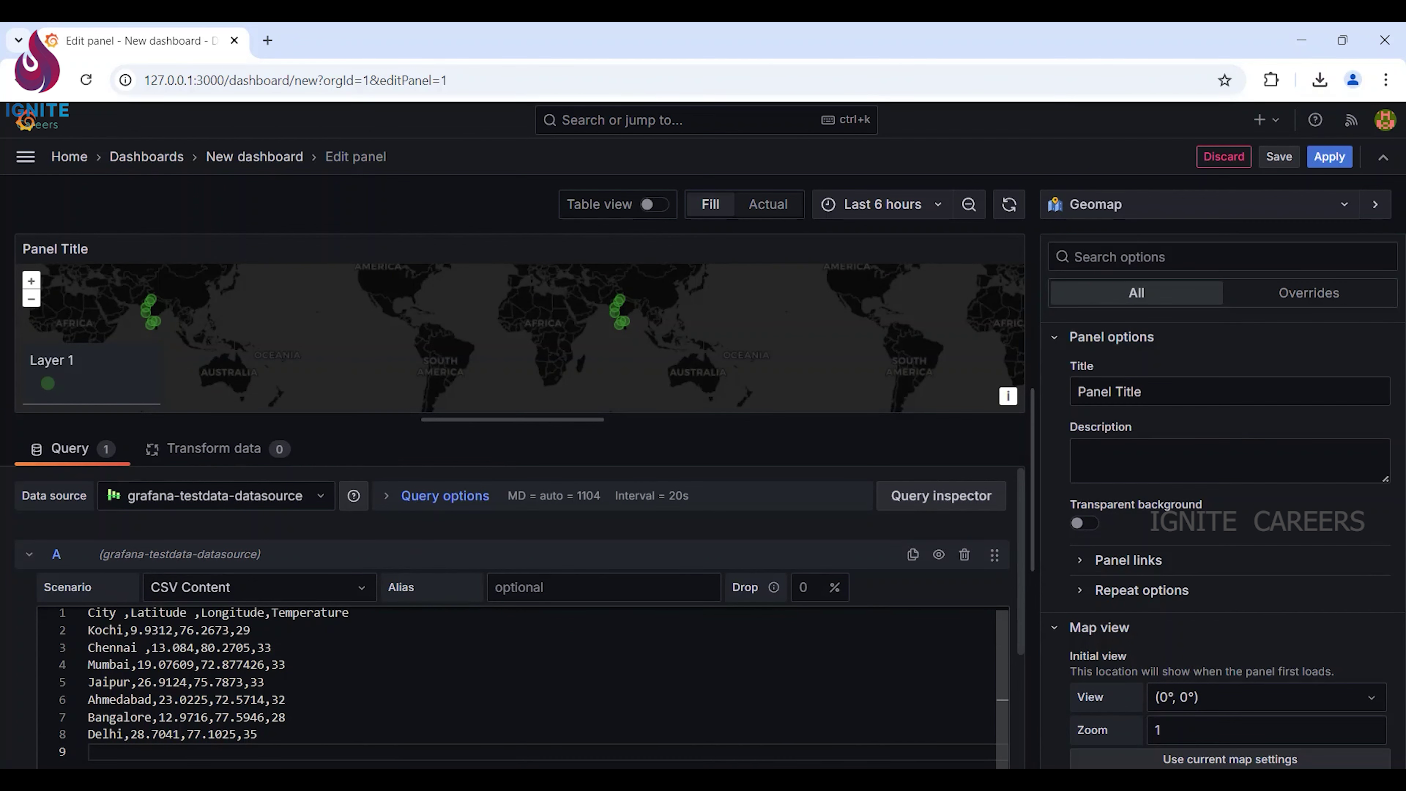
scroll(602, 333, up, 1)
scroll(602, 332, up, 4)
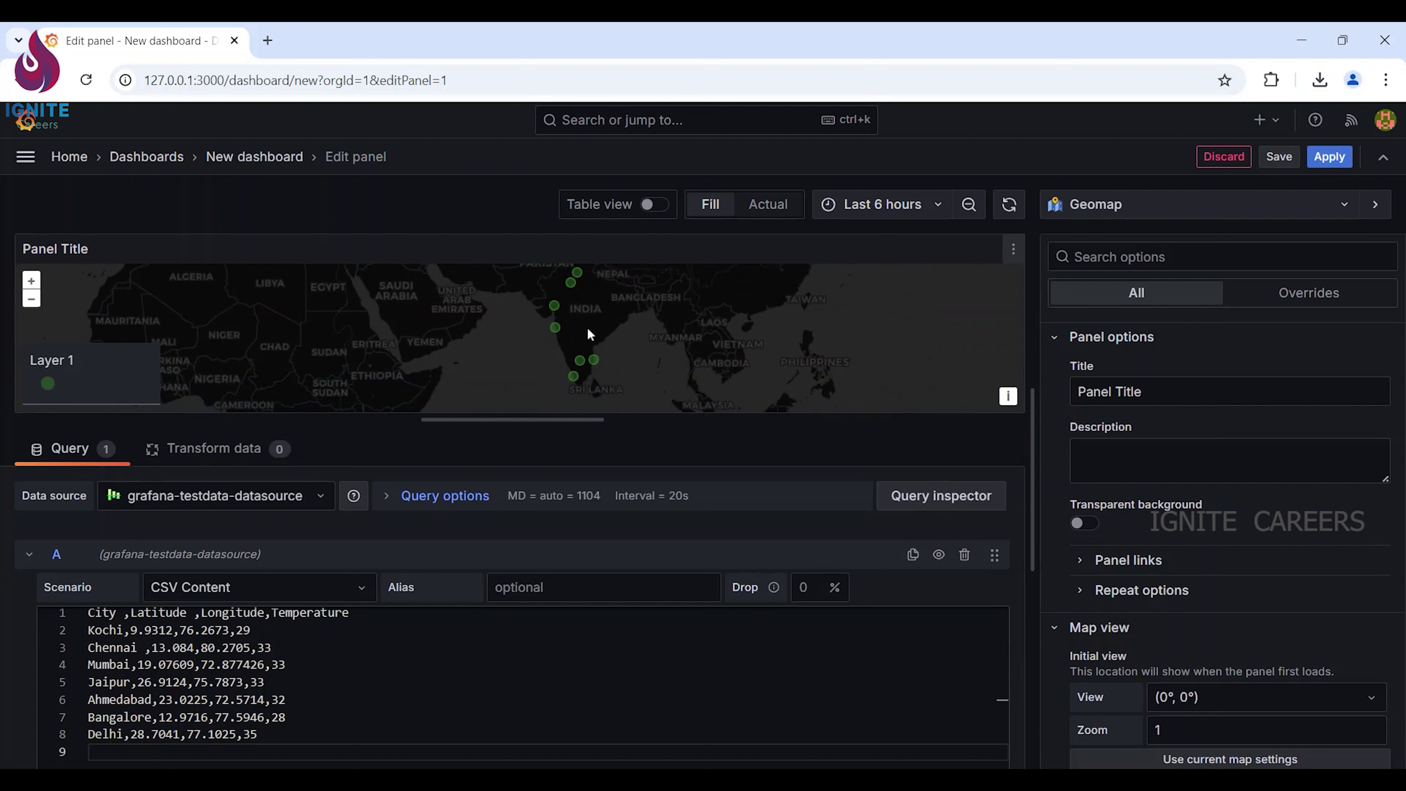
Set the zoom of the map's initial view to 5.
scroll(1207, 546, down, 2)
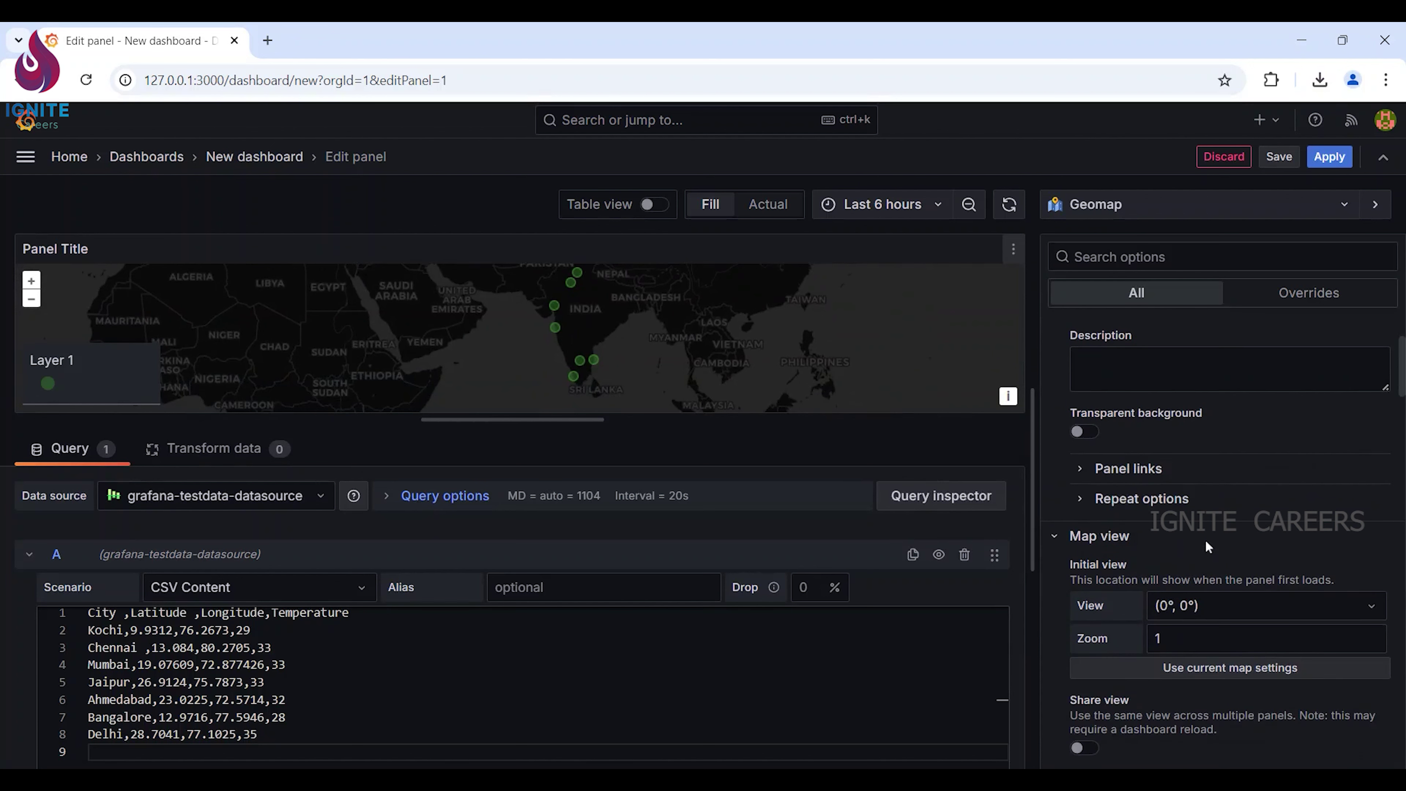
scroll(1205, 539, down, 2)
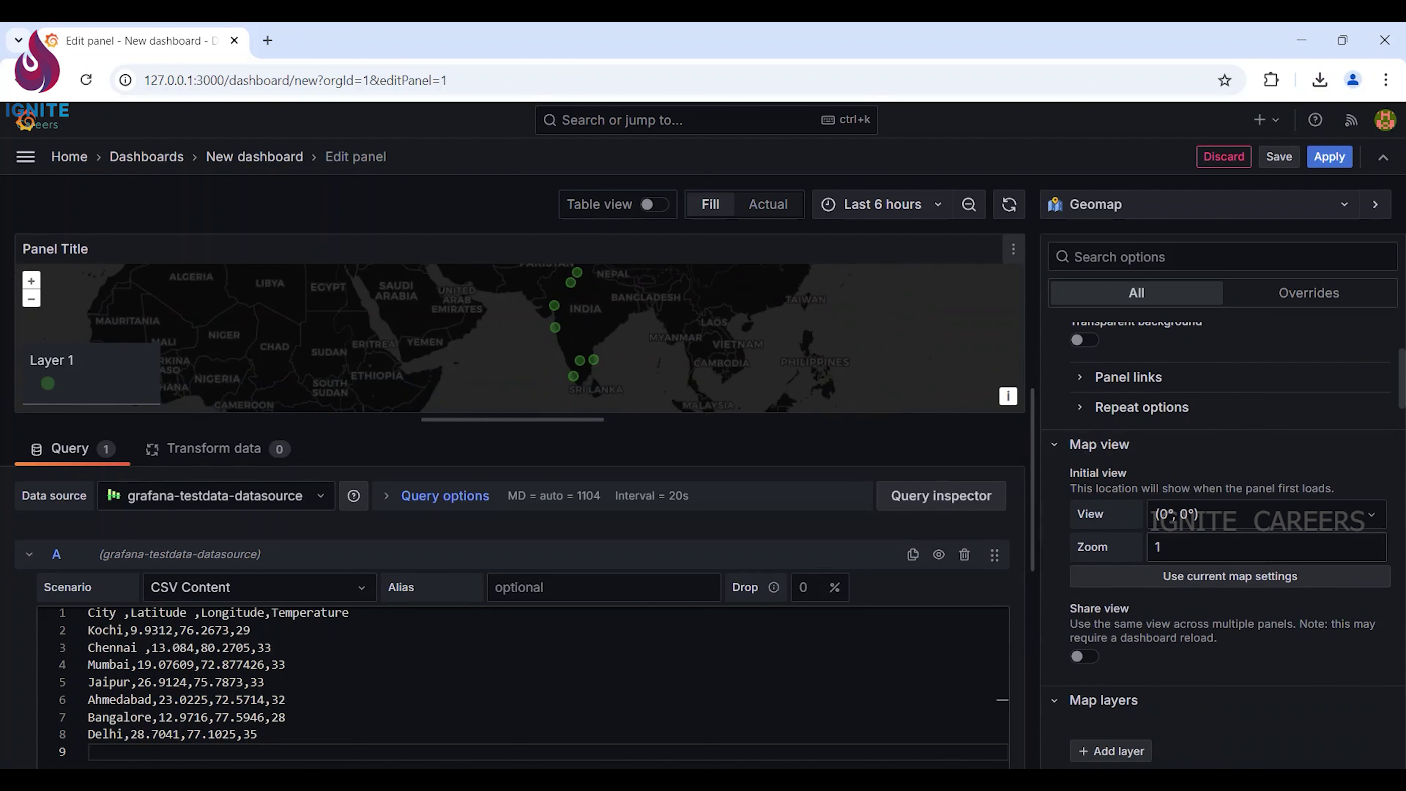
click(1166, 560)
key(BackSpace)
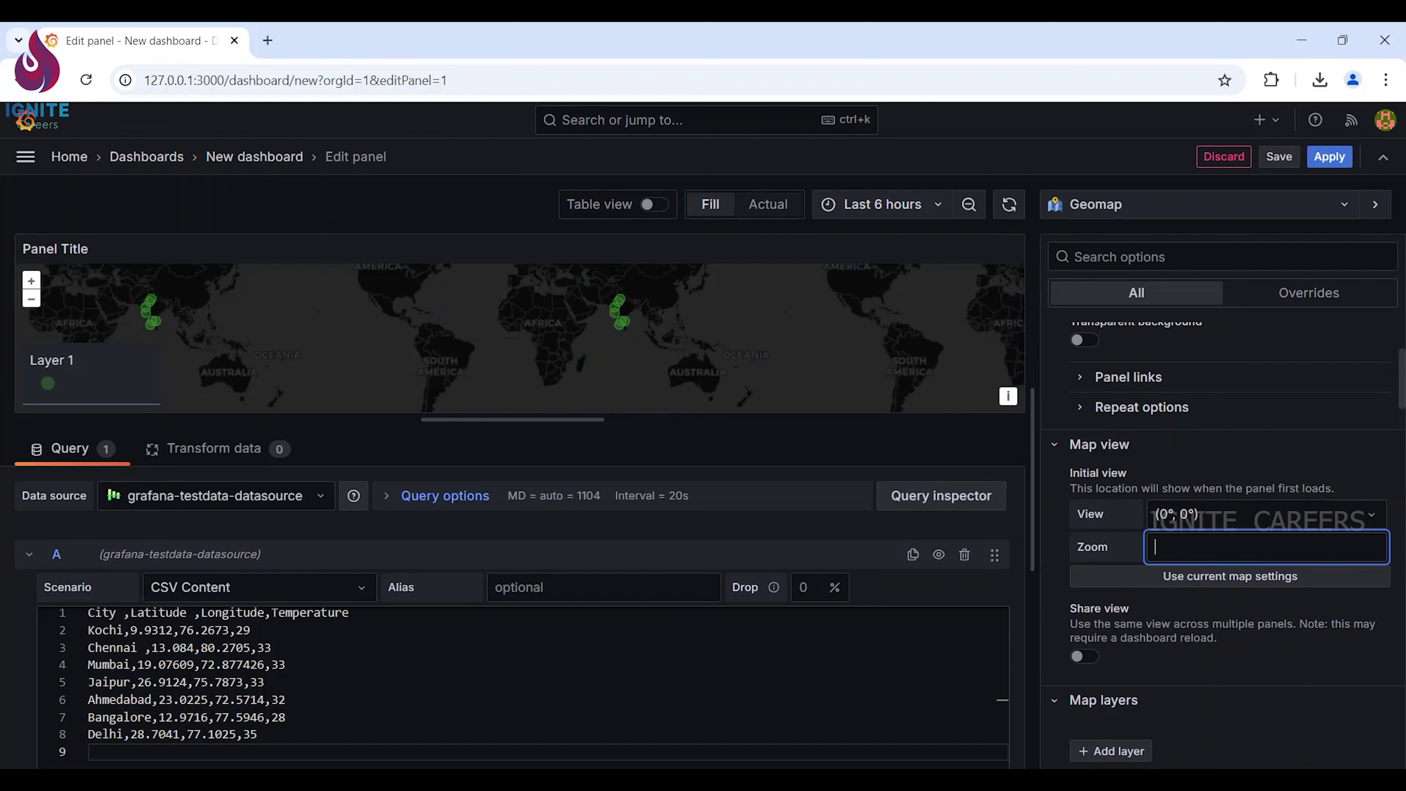
text(5)
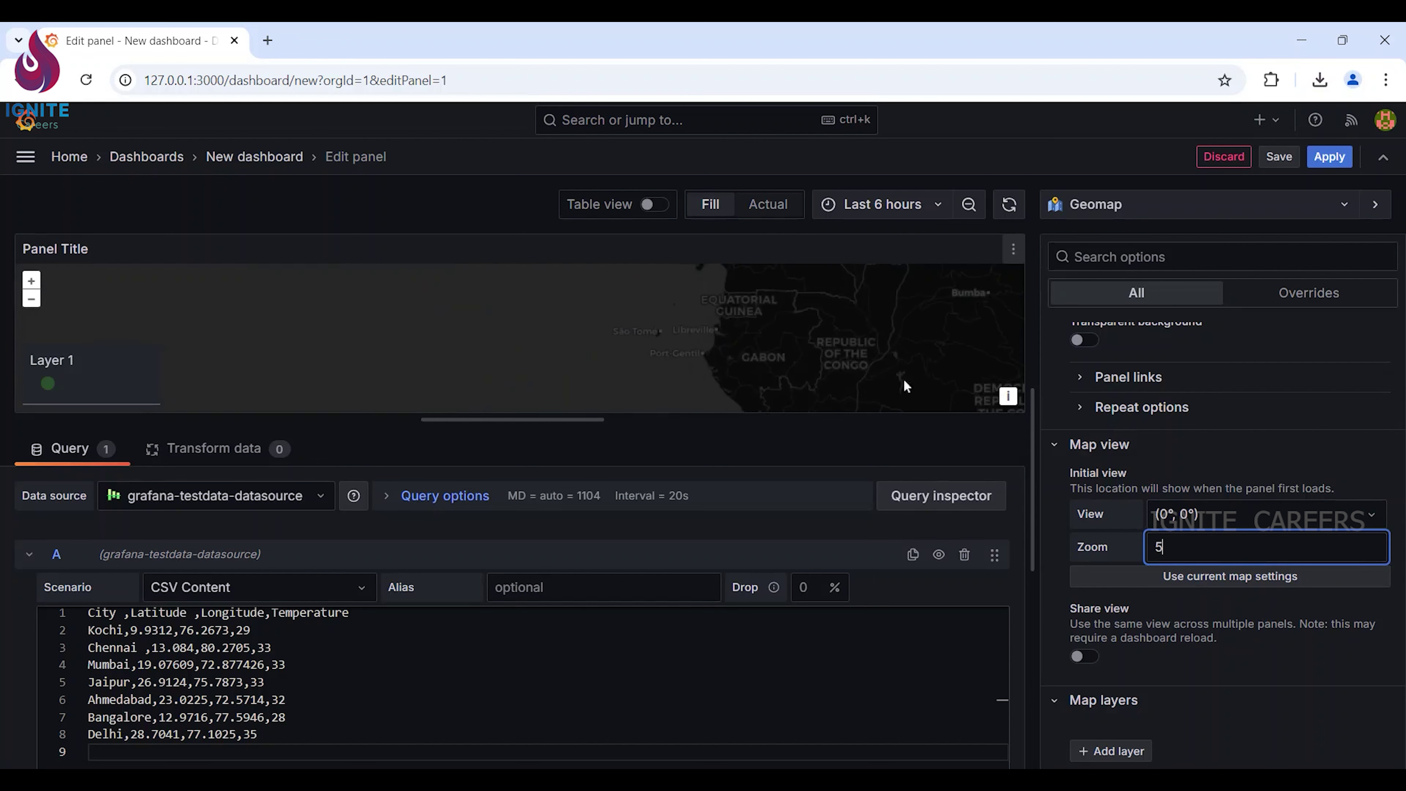
drag(905, 386, 535, 363)
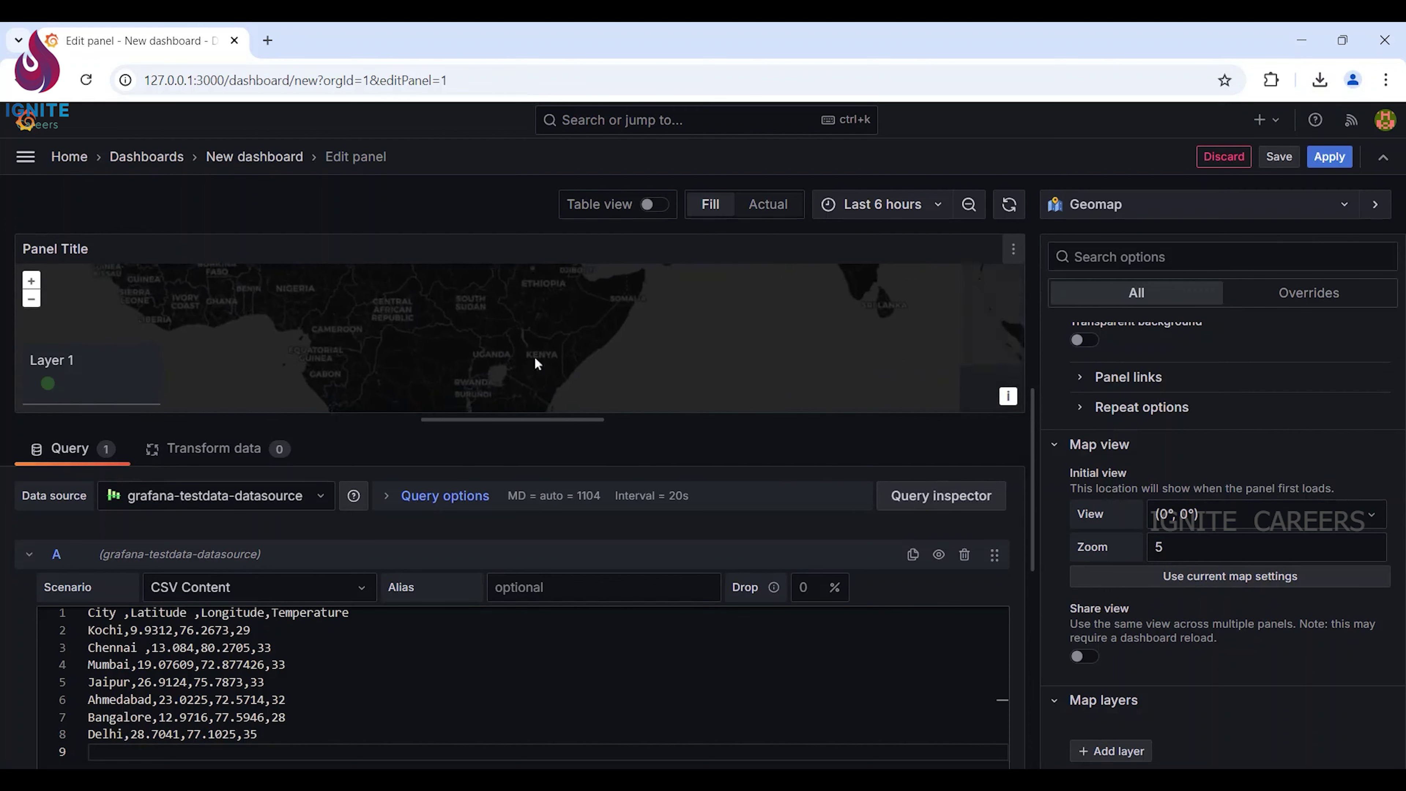
scroll(536, 355, down, 2)
drag(762, 347, 631, 365)
scroll(602, 374, up, 1)
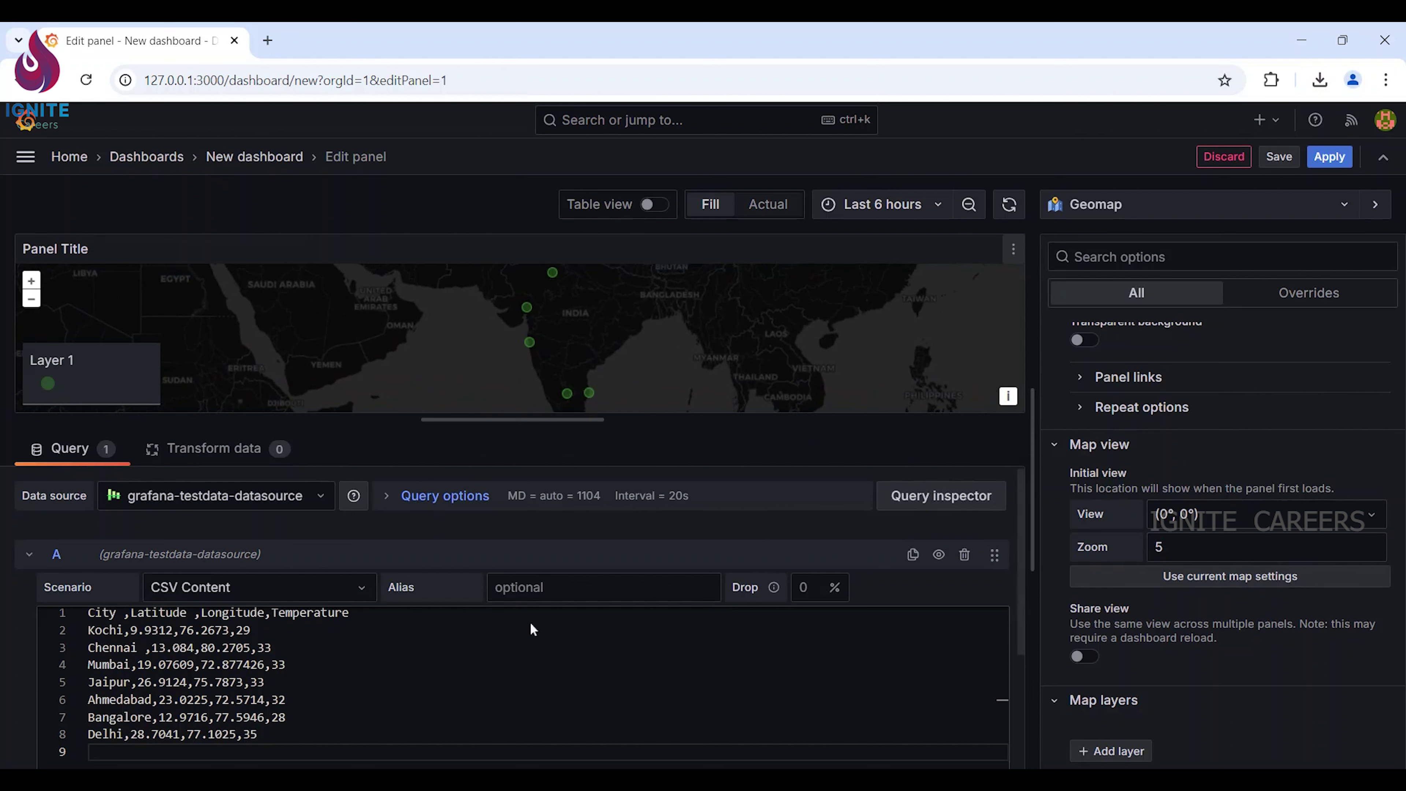
Switch the map's initial view to Coordinates and use Mumbai's latitude from the CSV data, 19.07609.
click(1216, 521)
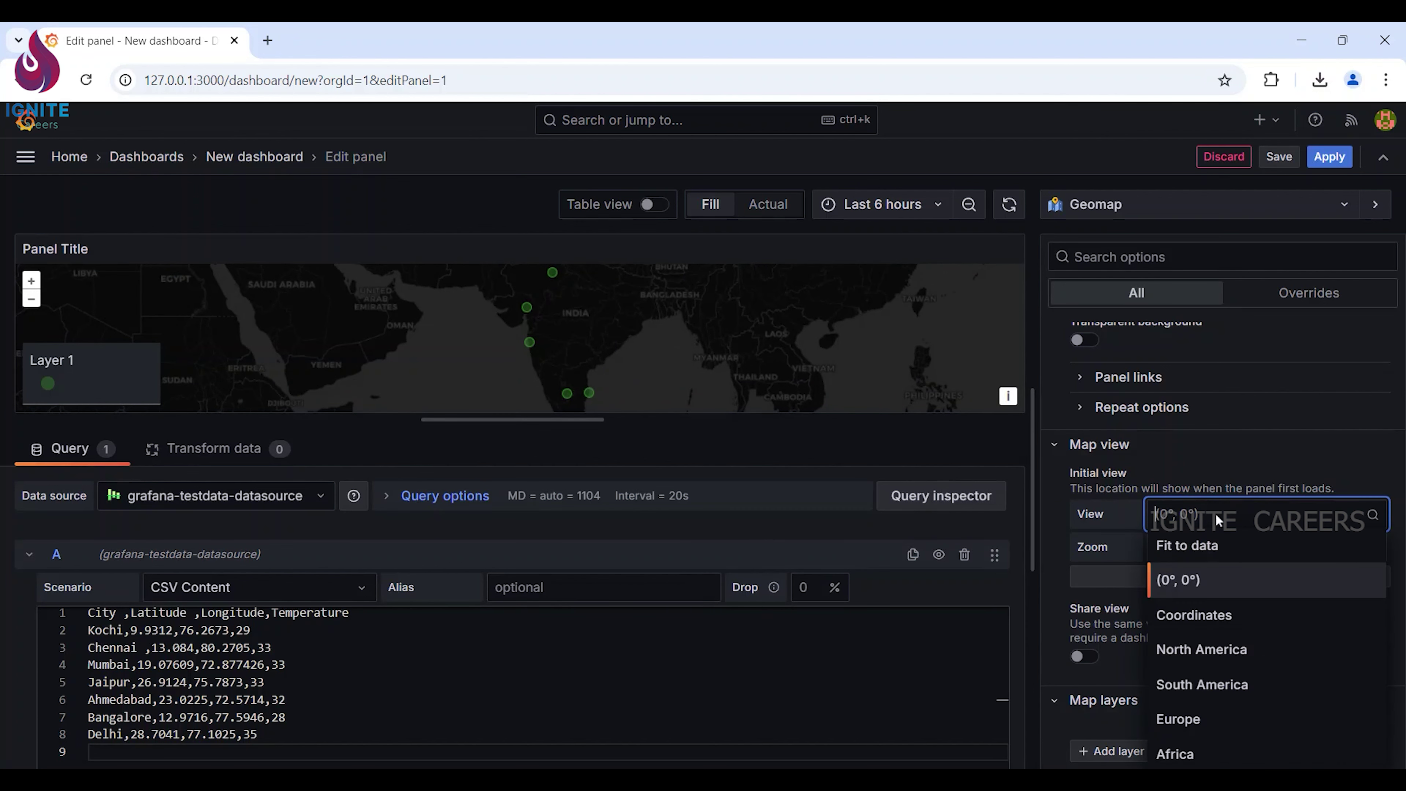
click(1226, 615)
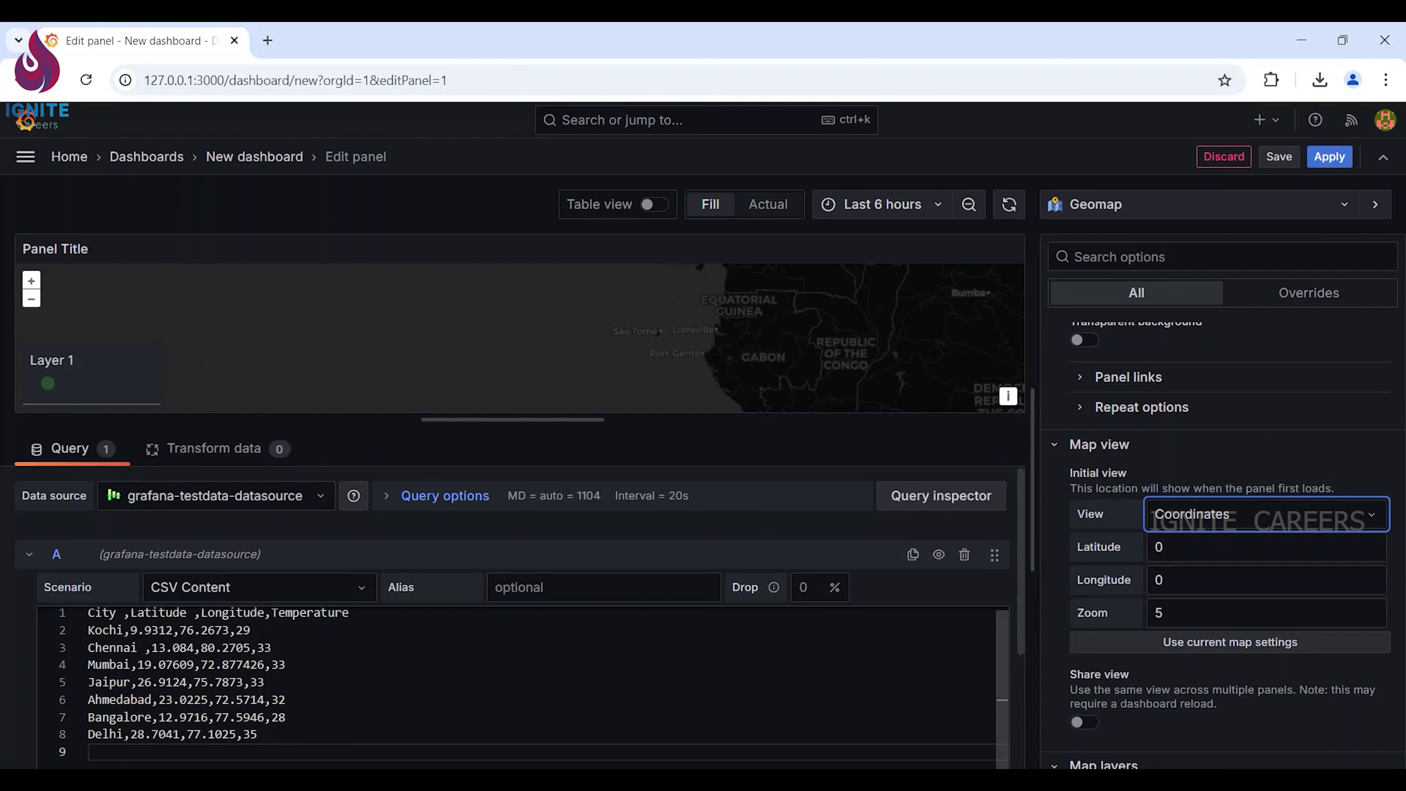
drag(137, 664, 194, 664)
key(ctrl+c)
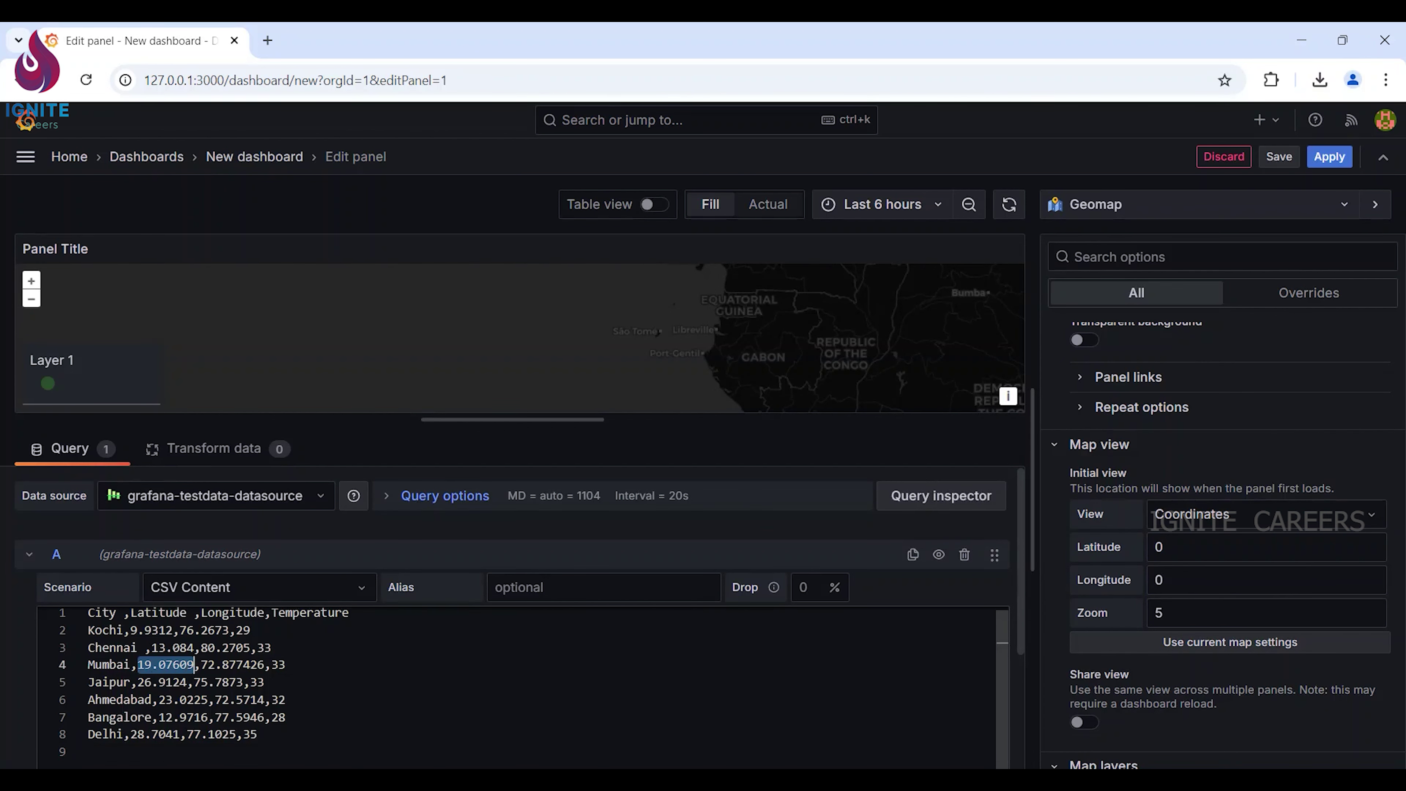
click(1218, 547)
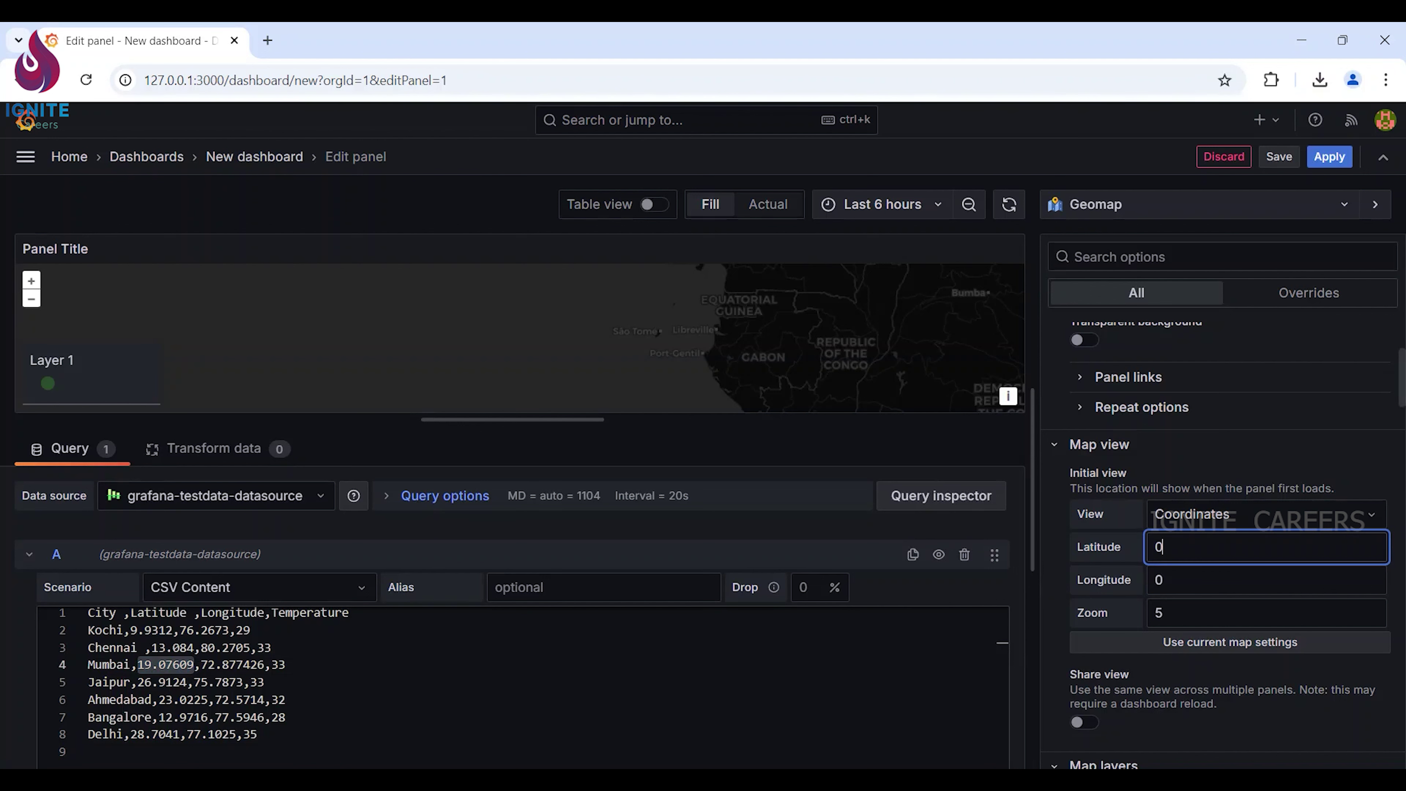
key(BackSpace)
key(ctrl+v)
Copy Mumbai's longitude, 72.877426, from the CSV data into the initial view's longitude.
drag(200, 664, 265, 664)
key(ctrl+c)
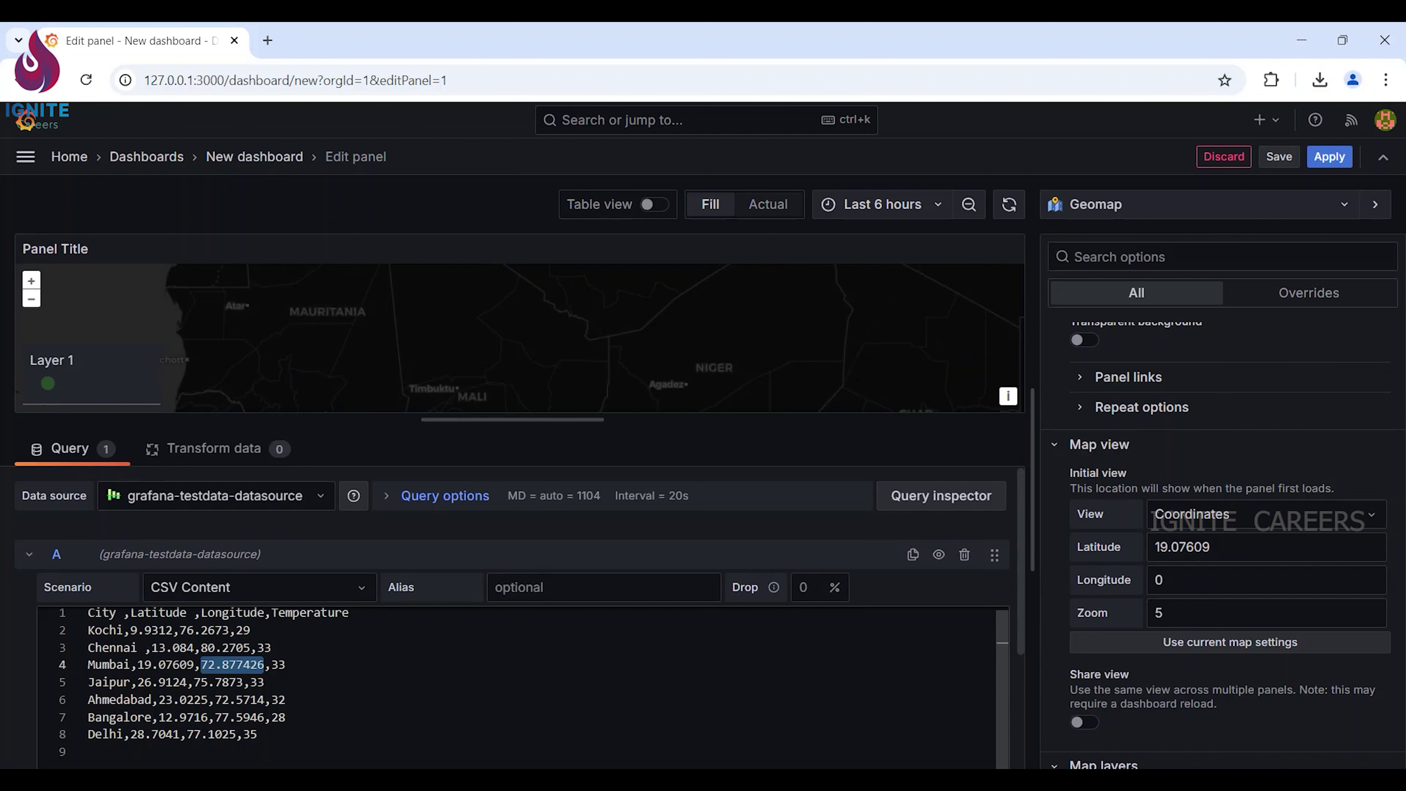
click(1140, 585)
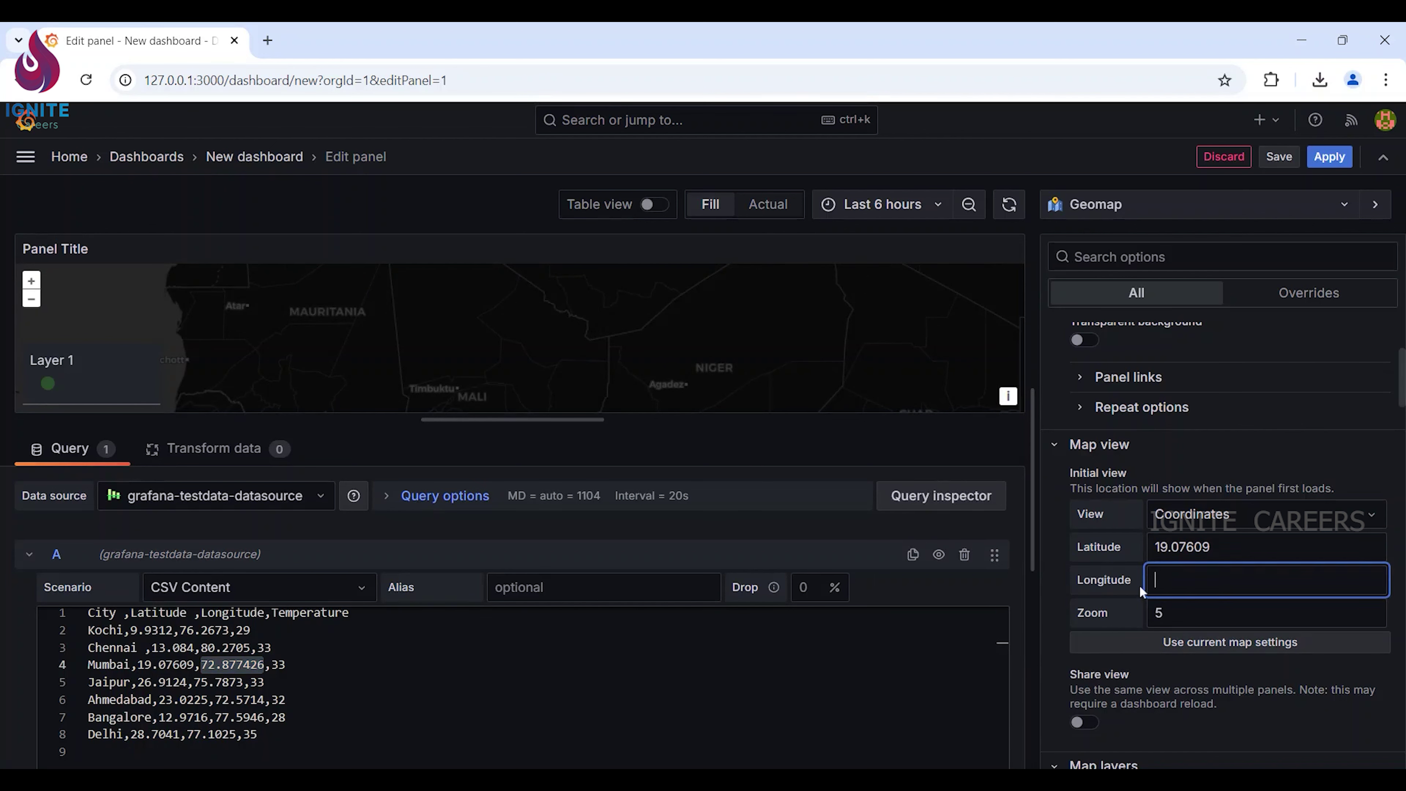
key(ctrl+v)
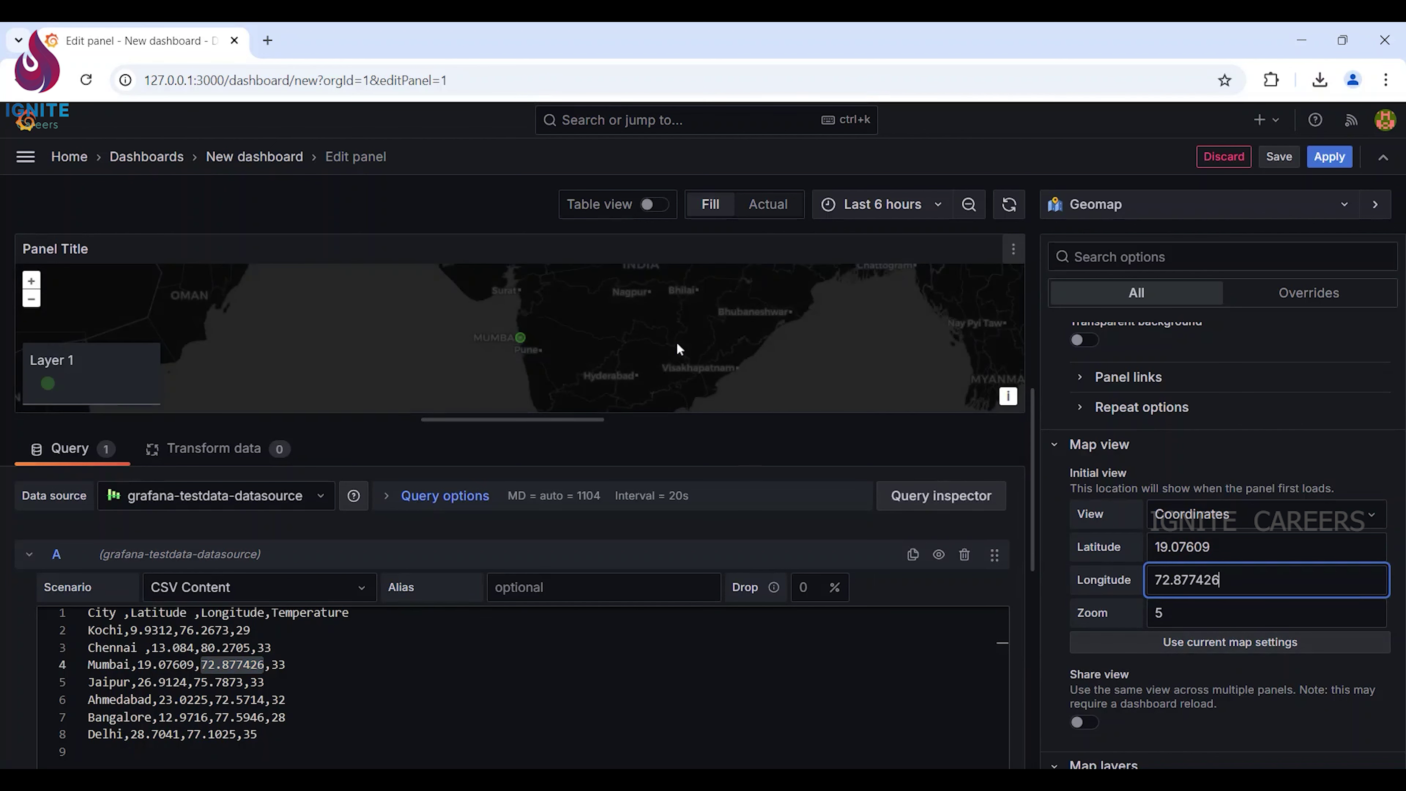
Set the zoom of the Mumbai-centred initial map view to 4.
drag(655, 344, 552, 381)
scroll(622, 346, down, 2)
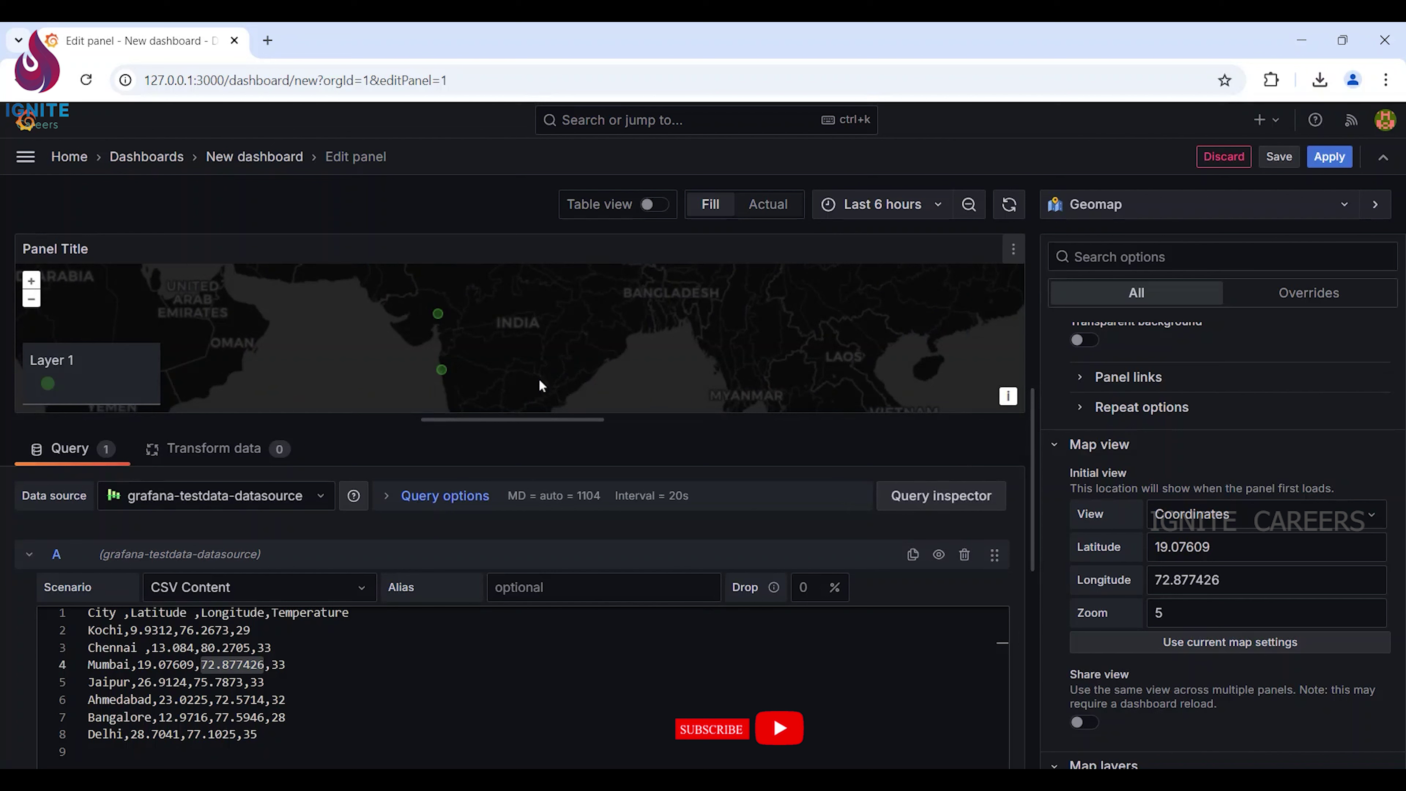
click(1190, 612)
key(BackSpace)
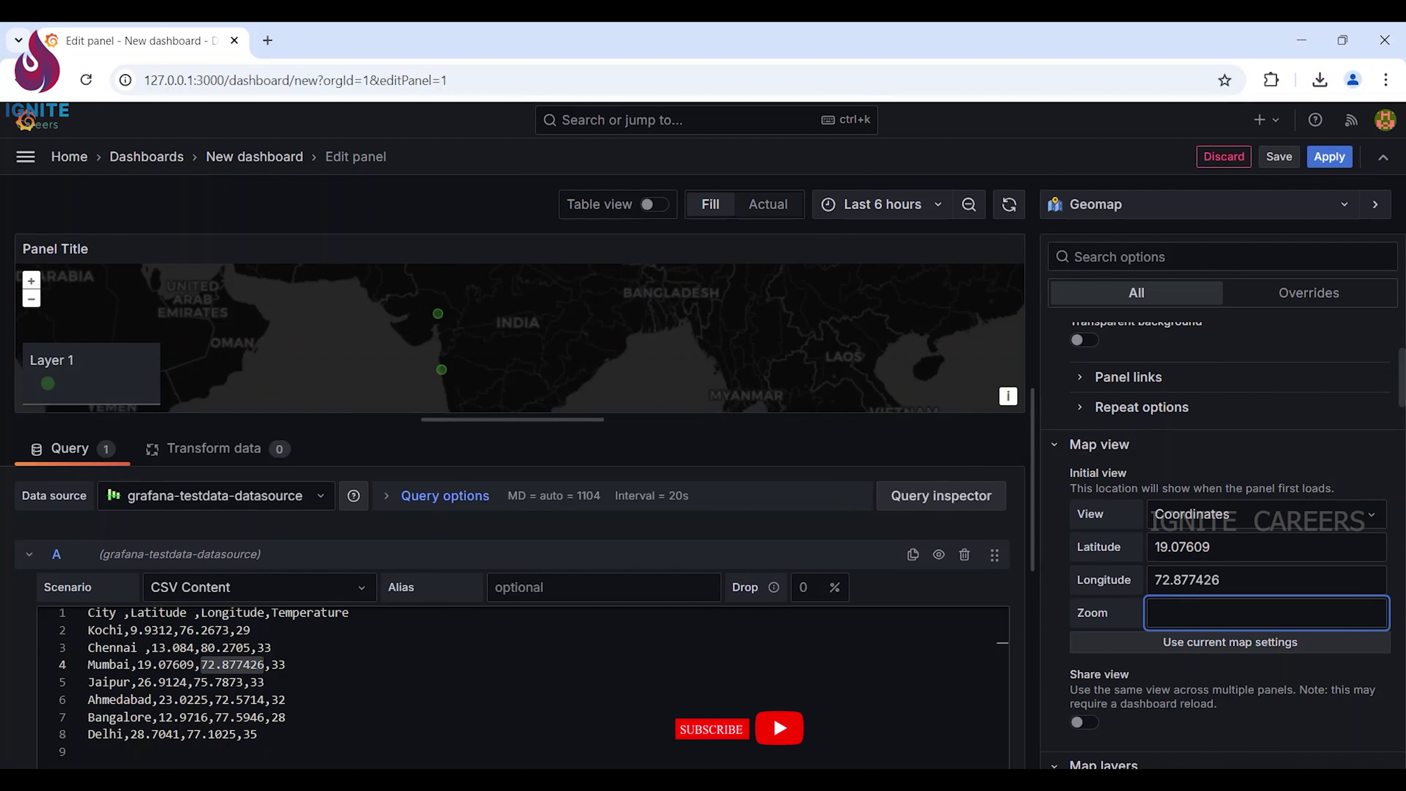
text(10)
key(BackSpace)
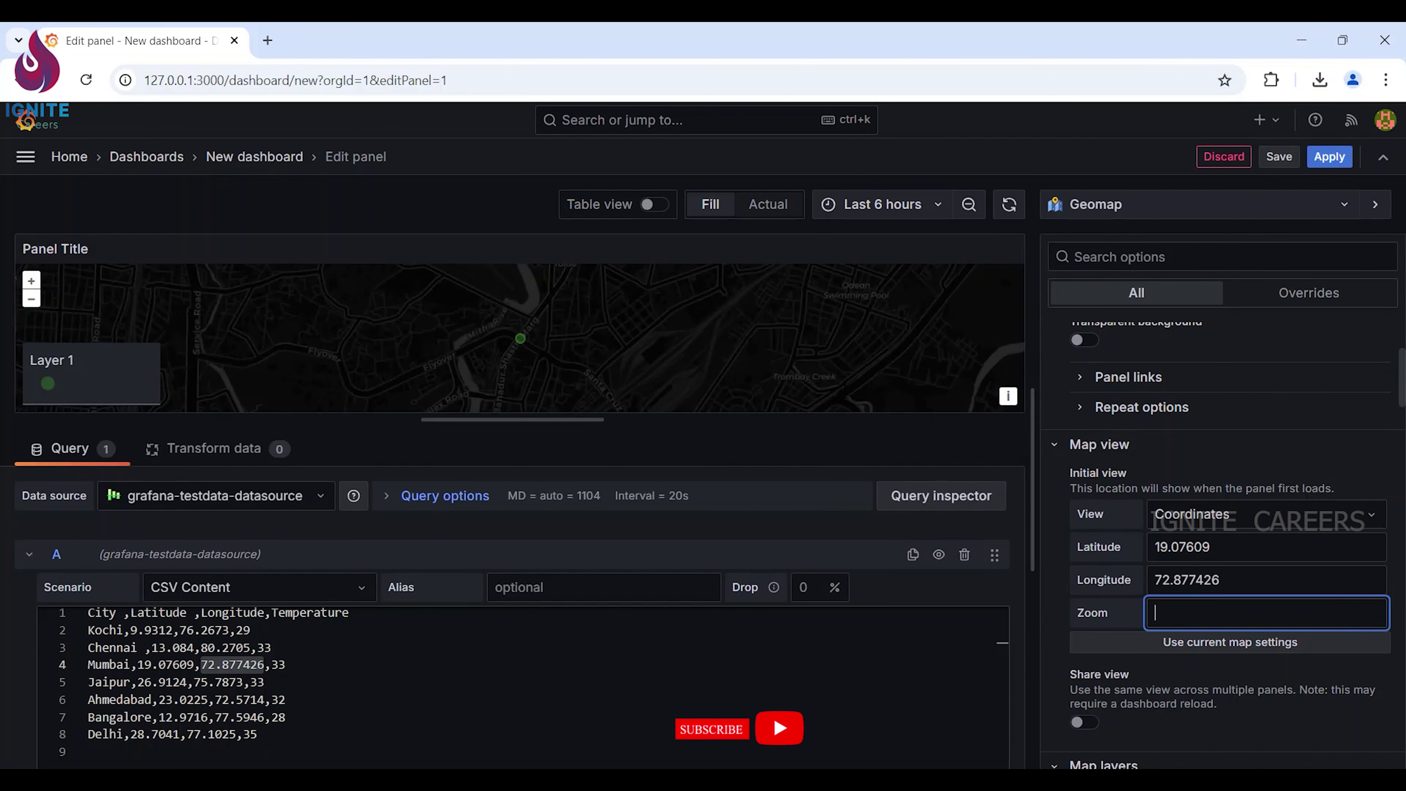
text(0)
key(BackSpace)
key(BackSpace)
text(4)
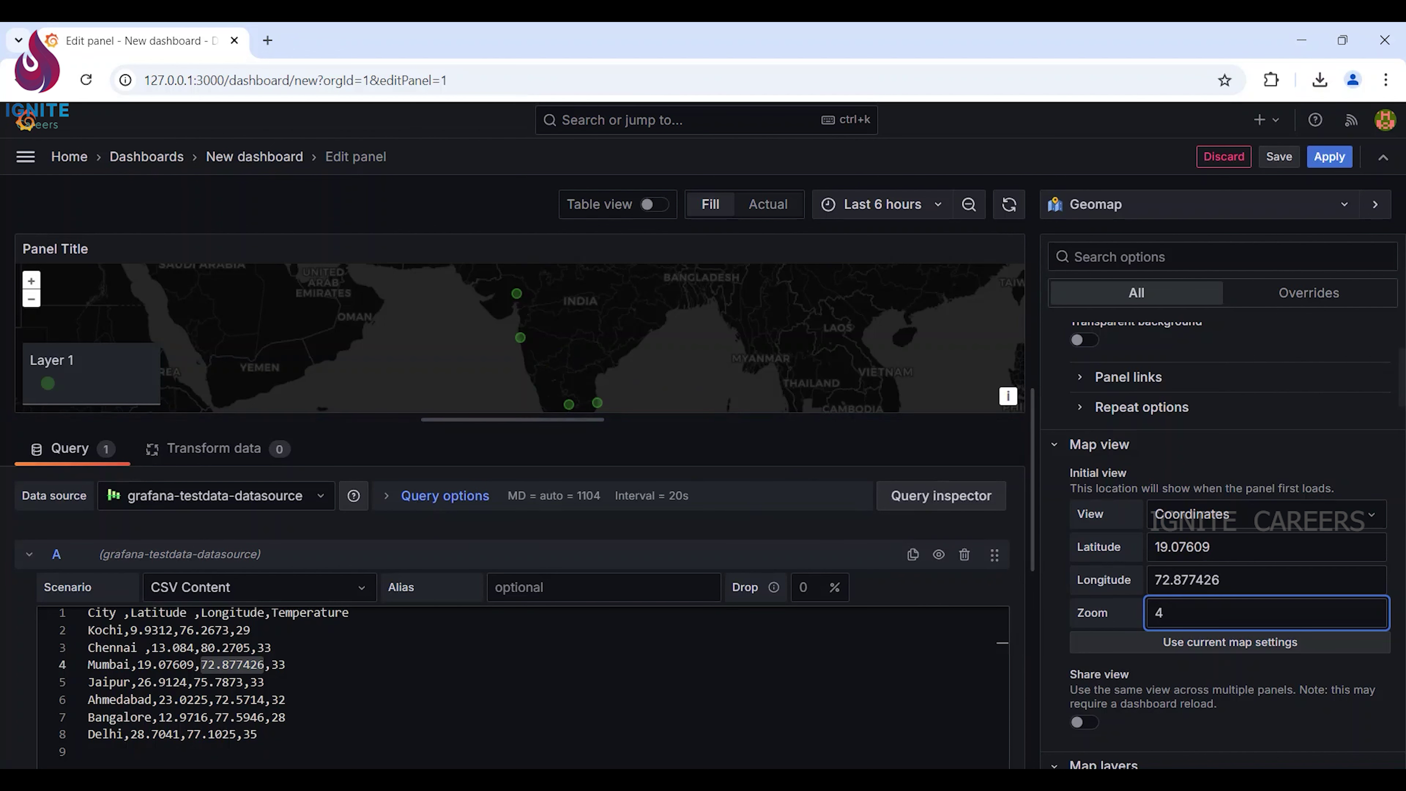
Add a Heatmap layer to the map alongside the existing markers layer.
scroll(1229, 543, down, 3)
scroll(1204, 606, down, 2)
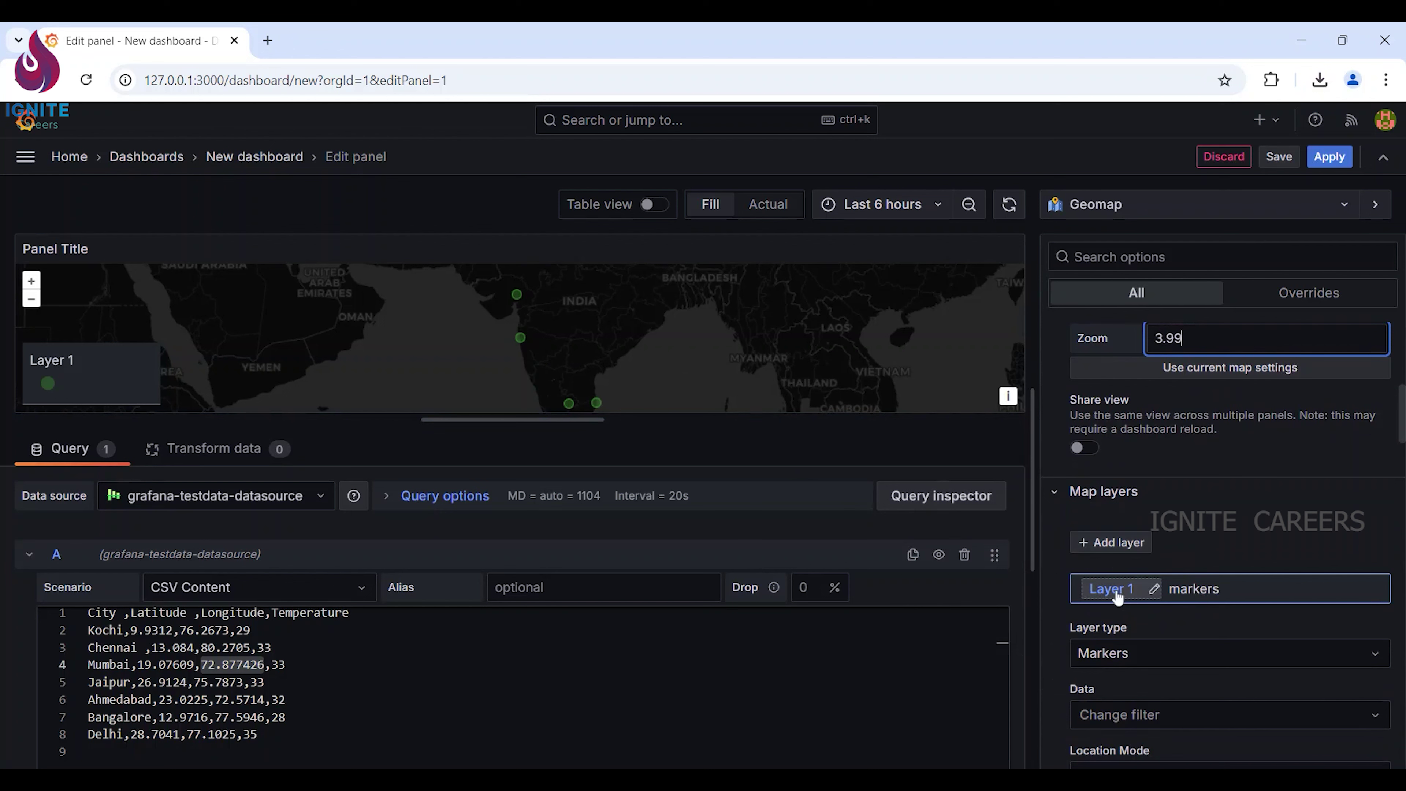
click(1113, 544)
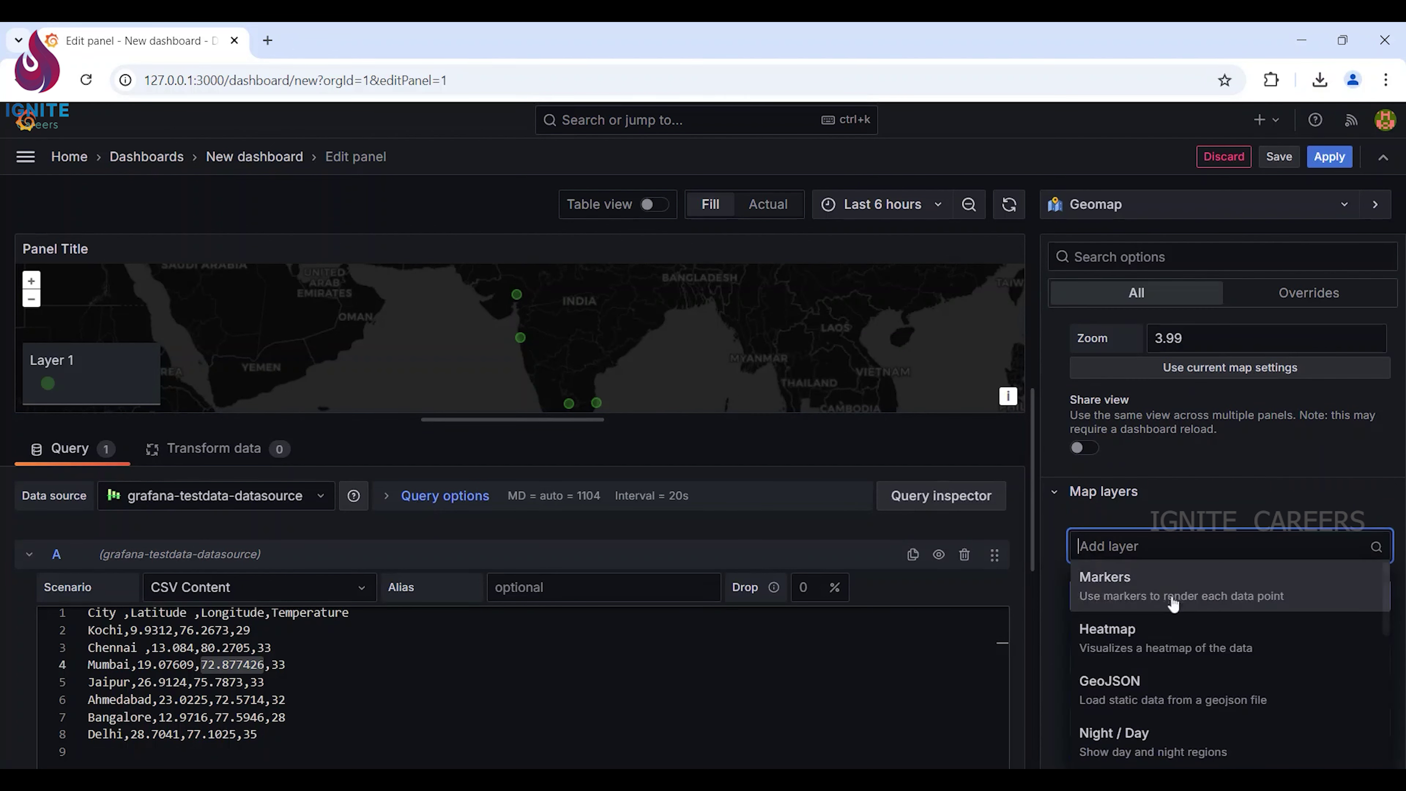
click(1158, 640)
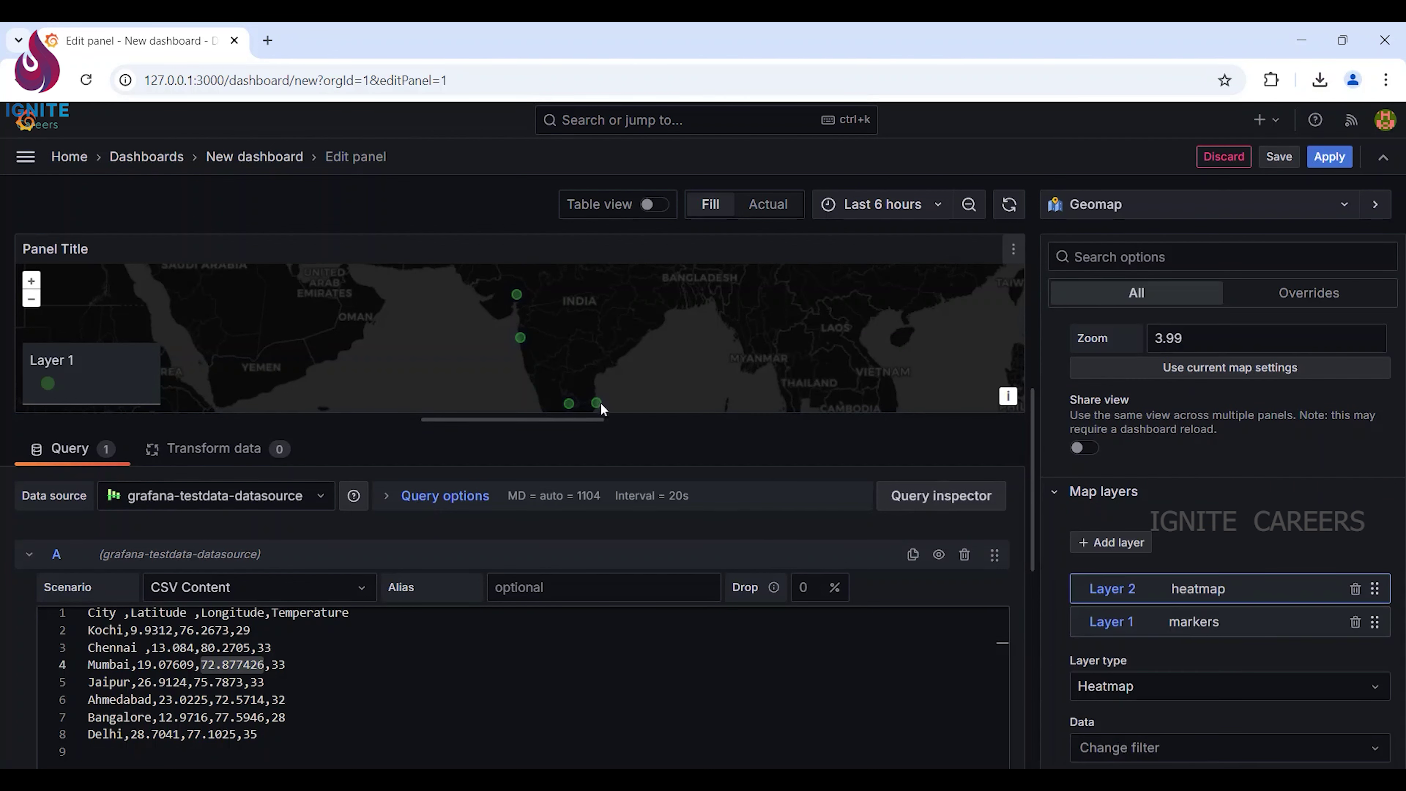
mouse_move(597, 404)
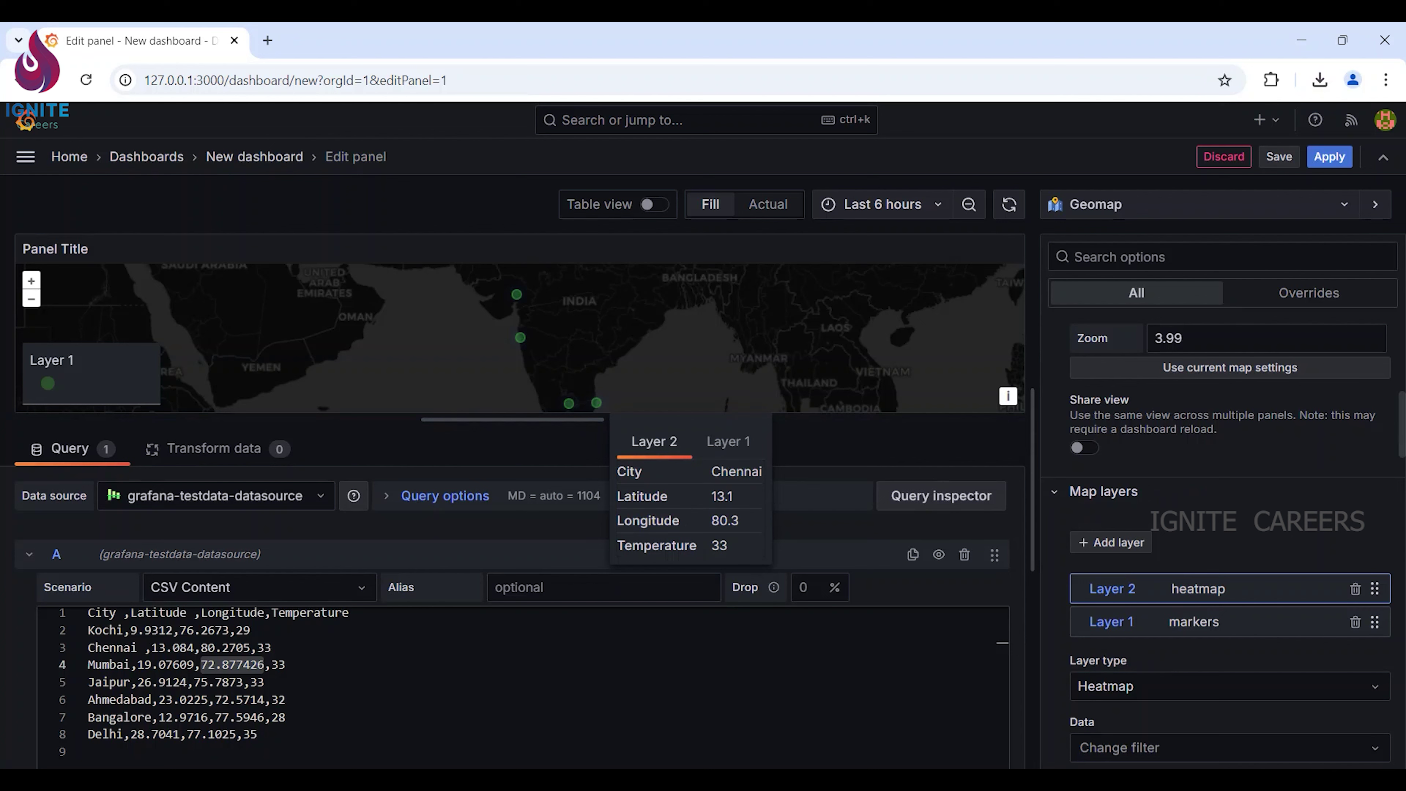
Set the heatmap layer's cluster radius to 19 and its blur to 13.
scroll(1230, 537, down, 3)
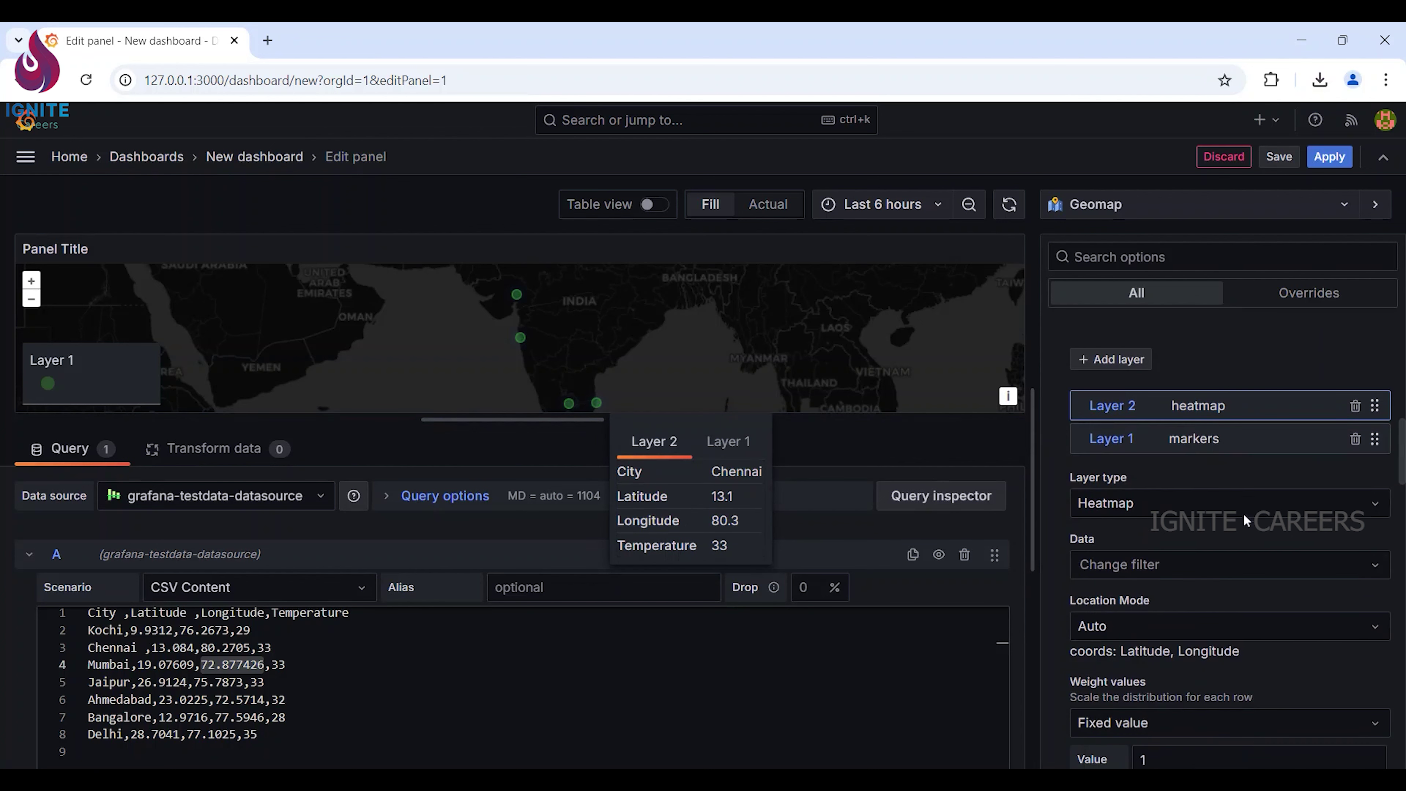
click(1214, 578)
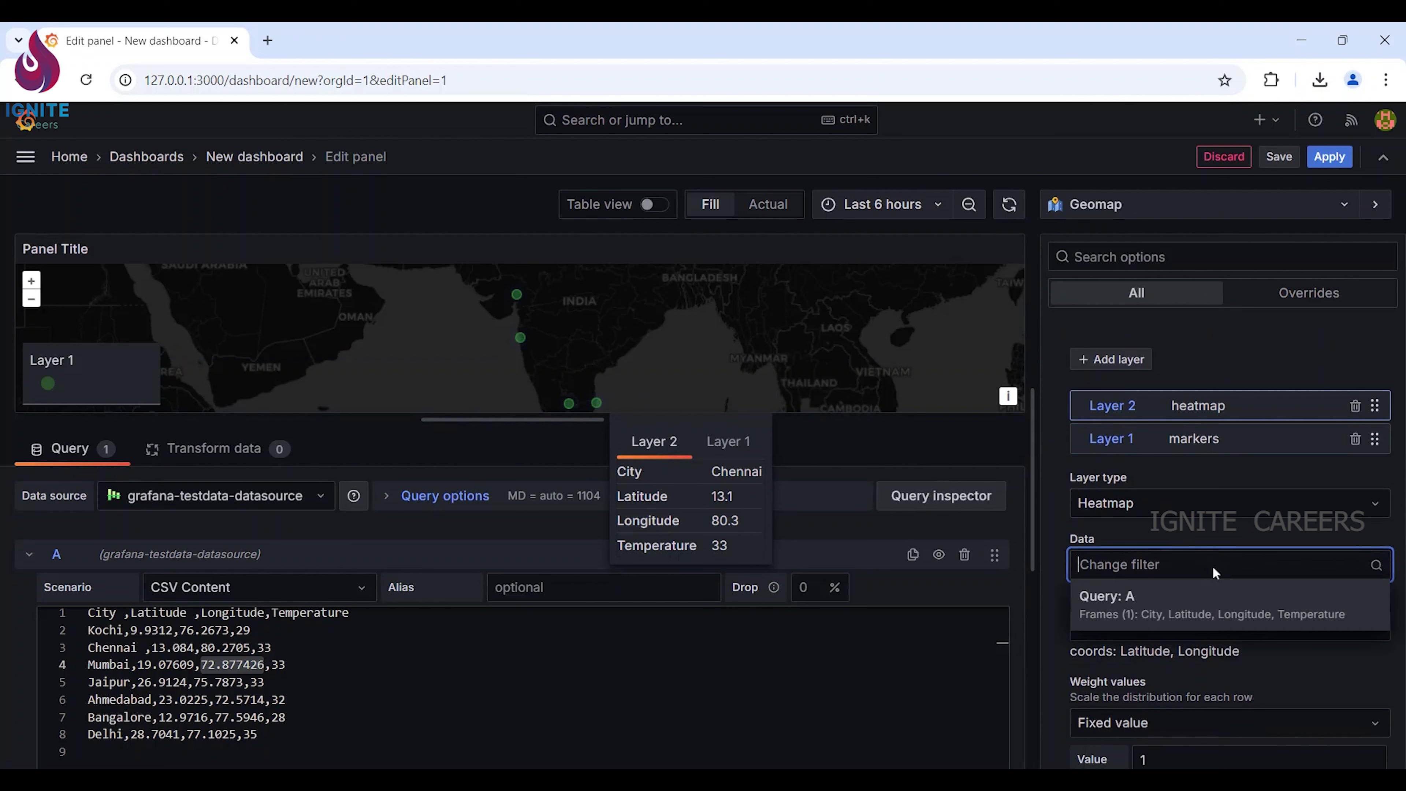
click(1214, 578)
scroll(1263, 648, down, 5)
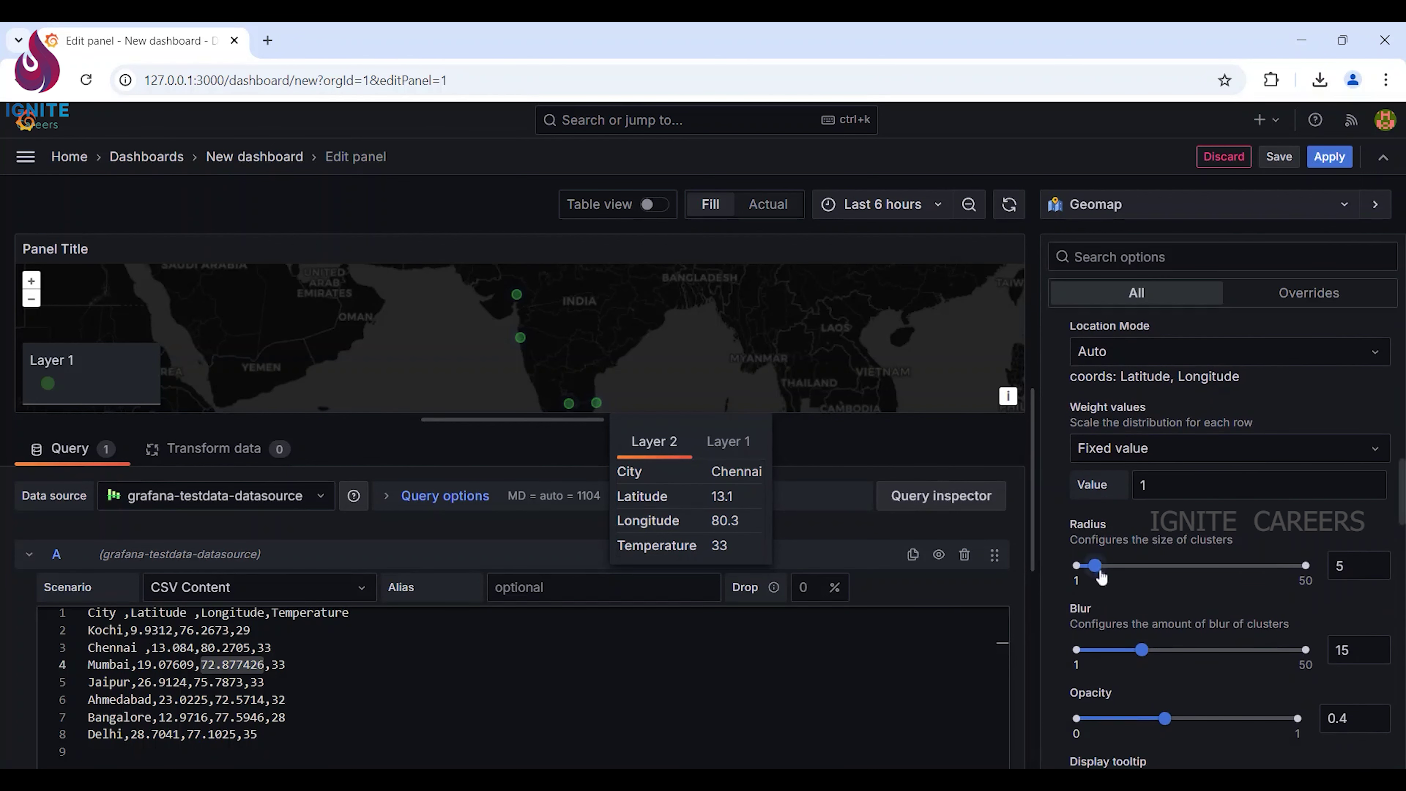
drag(1100, 574, 1142, 575)
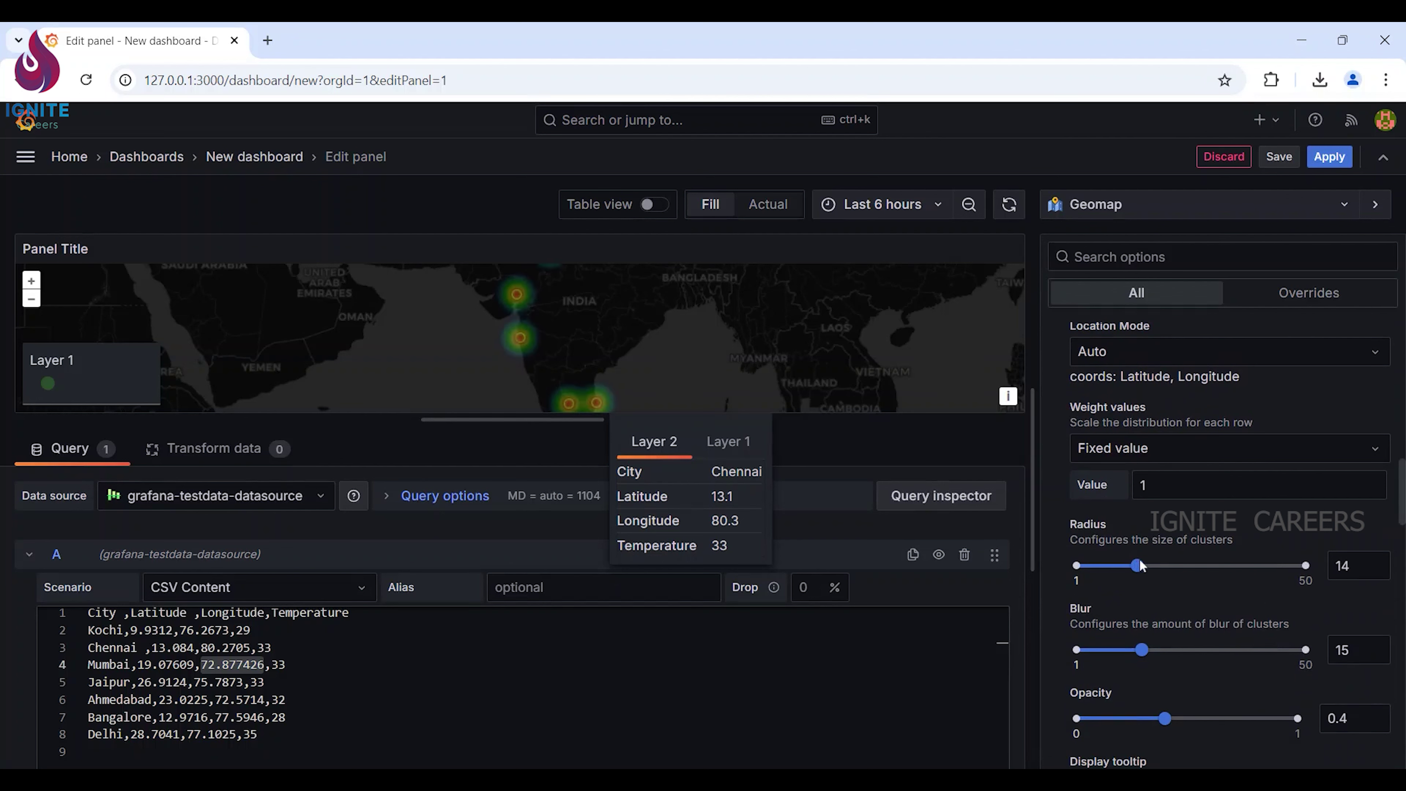
mouse_move(1142, 571)
mouse_down()
mouse_move(1160, 576)
mouse_move(1135, 570)
mouse_up()
scroll(1154, 626, down, 2)
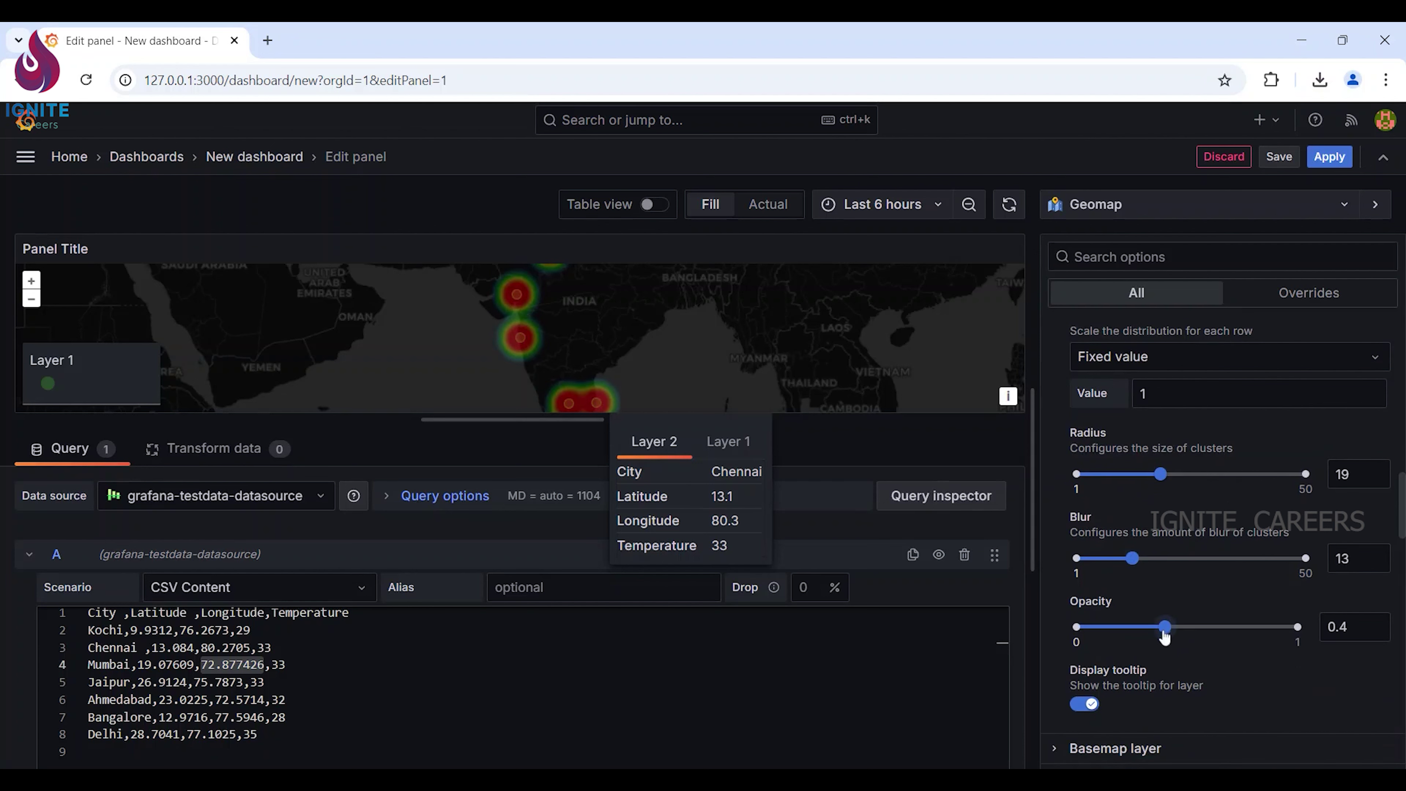
Add a yellow threshold with the value 25 to the map panel.
scroll(1197, 676, down, 4)
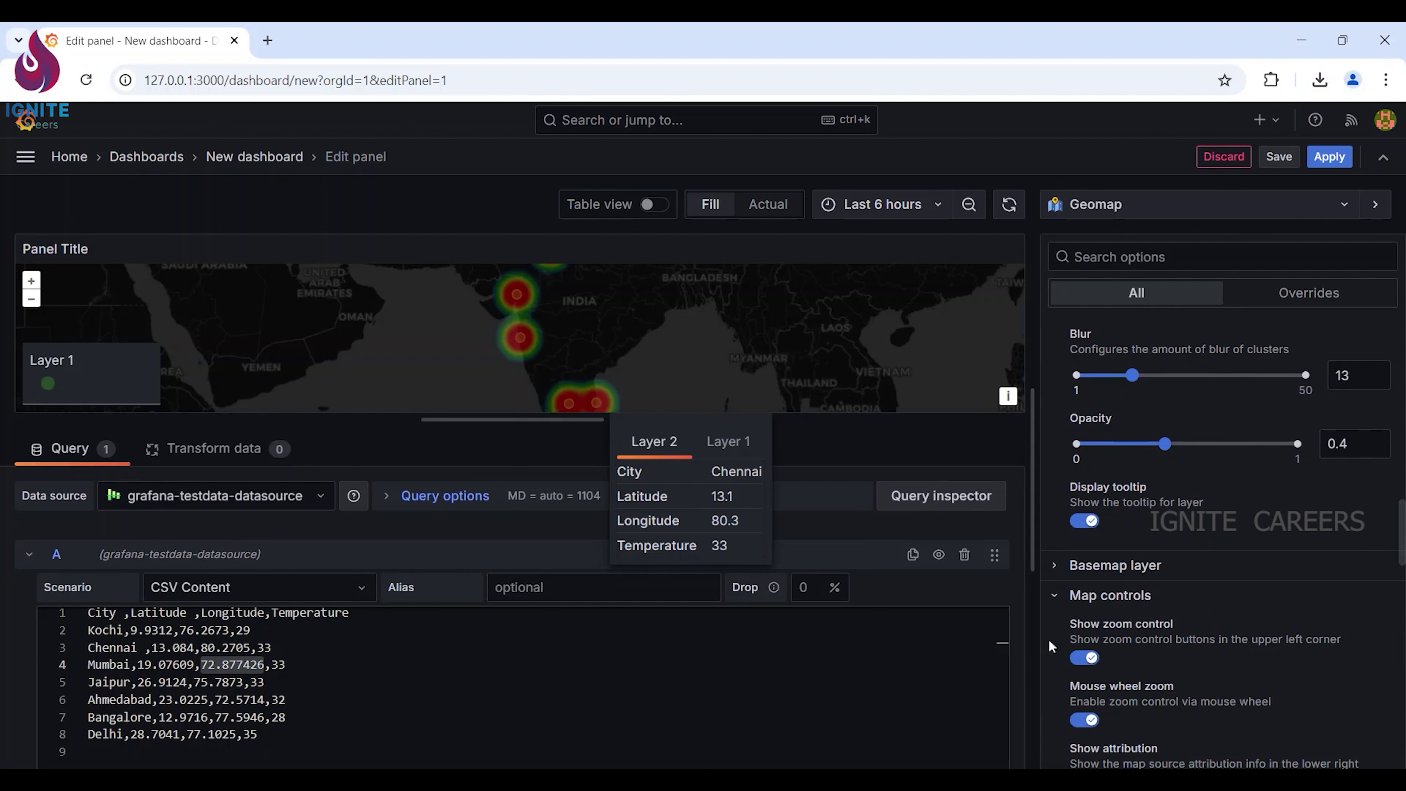
scroll(1208, 651, down, 4)
scroll(1208, 652, down, 10)
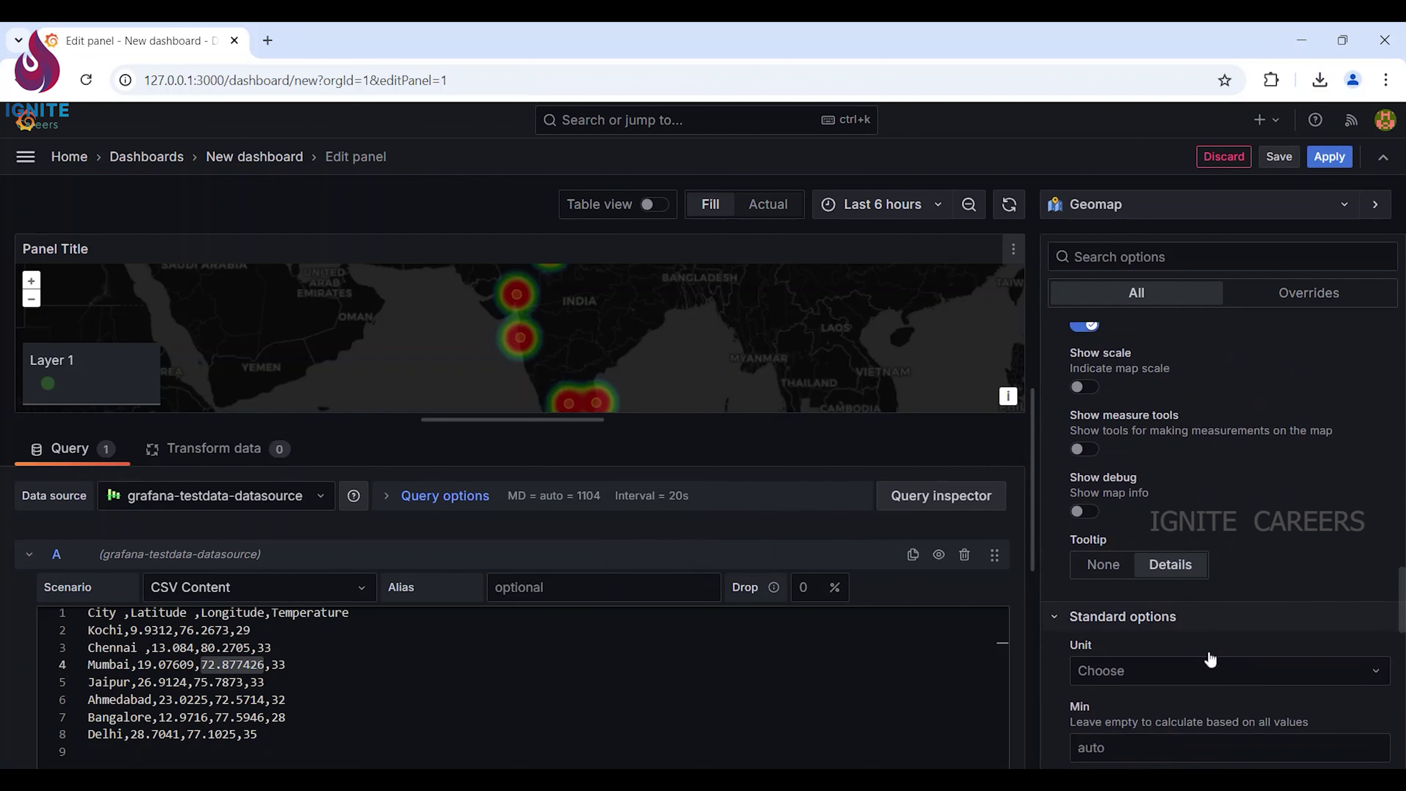
scroll(1212, 655, down, 10)
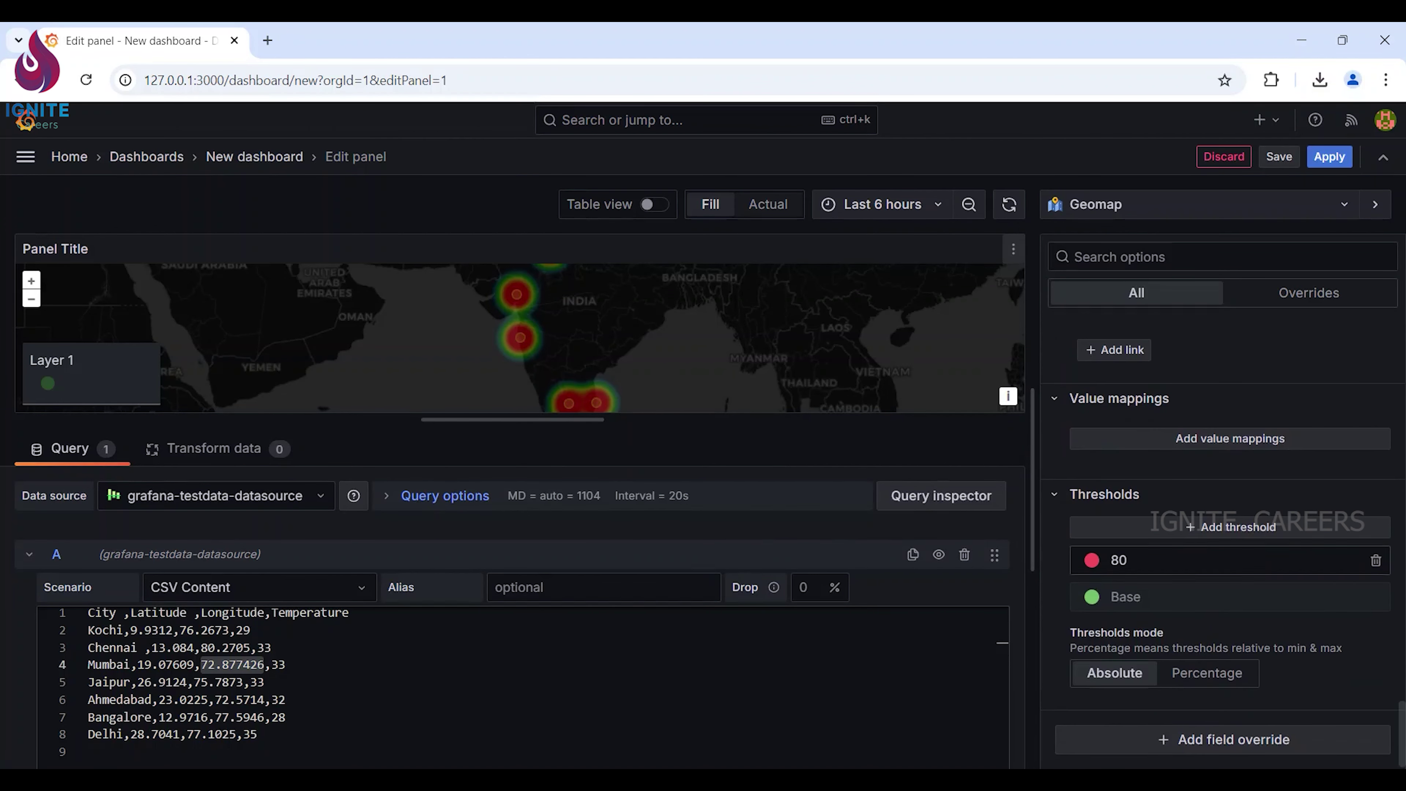
click(1128, 560)
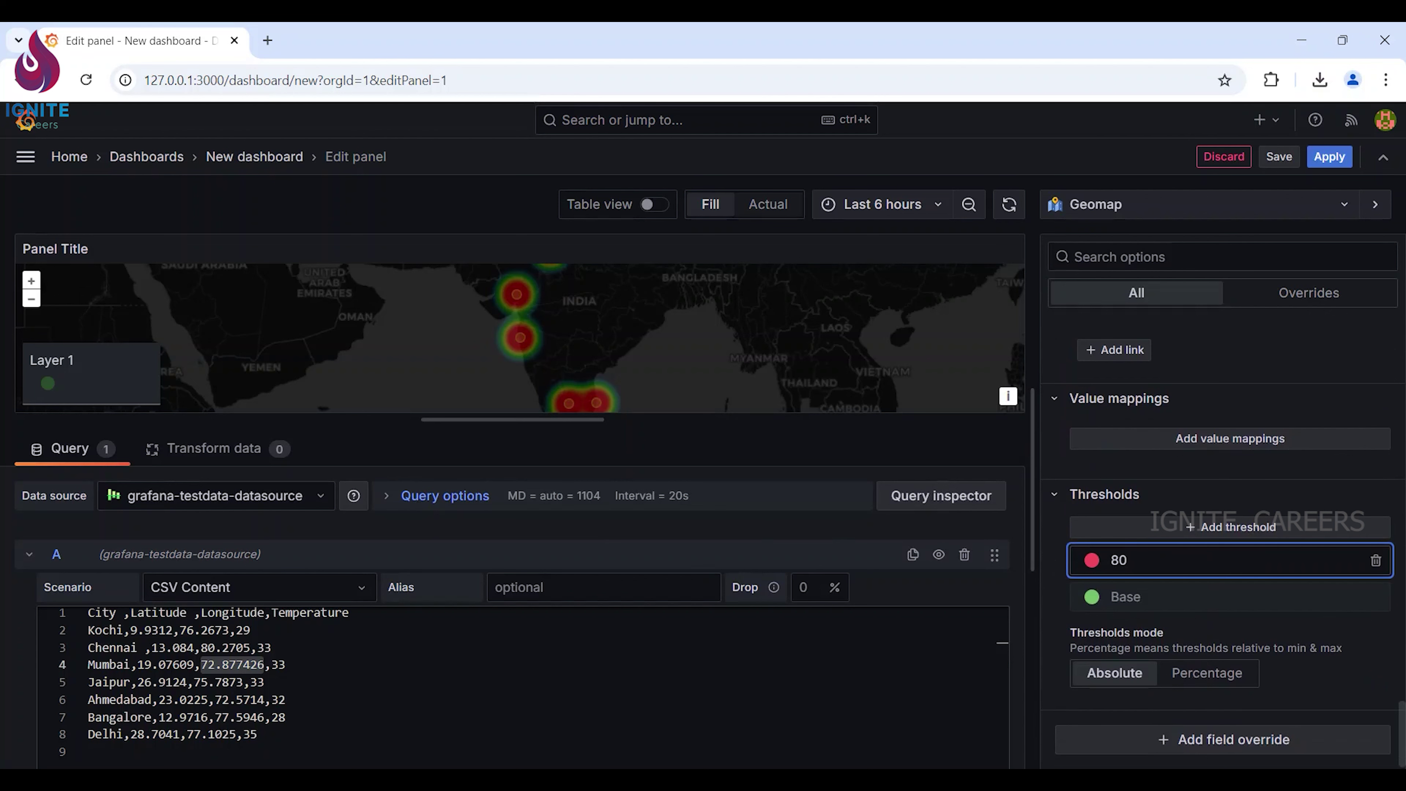
click(1196, 529)
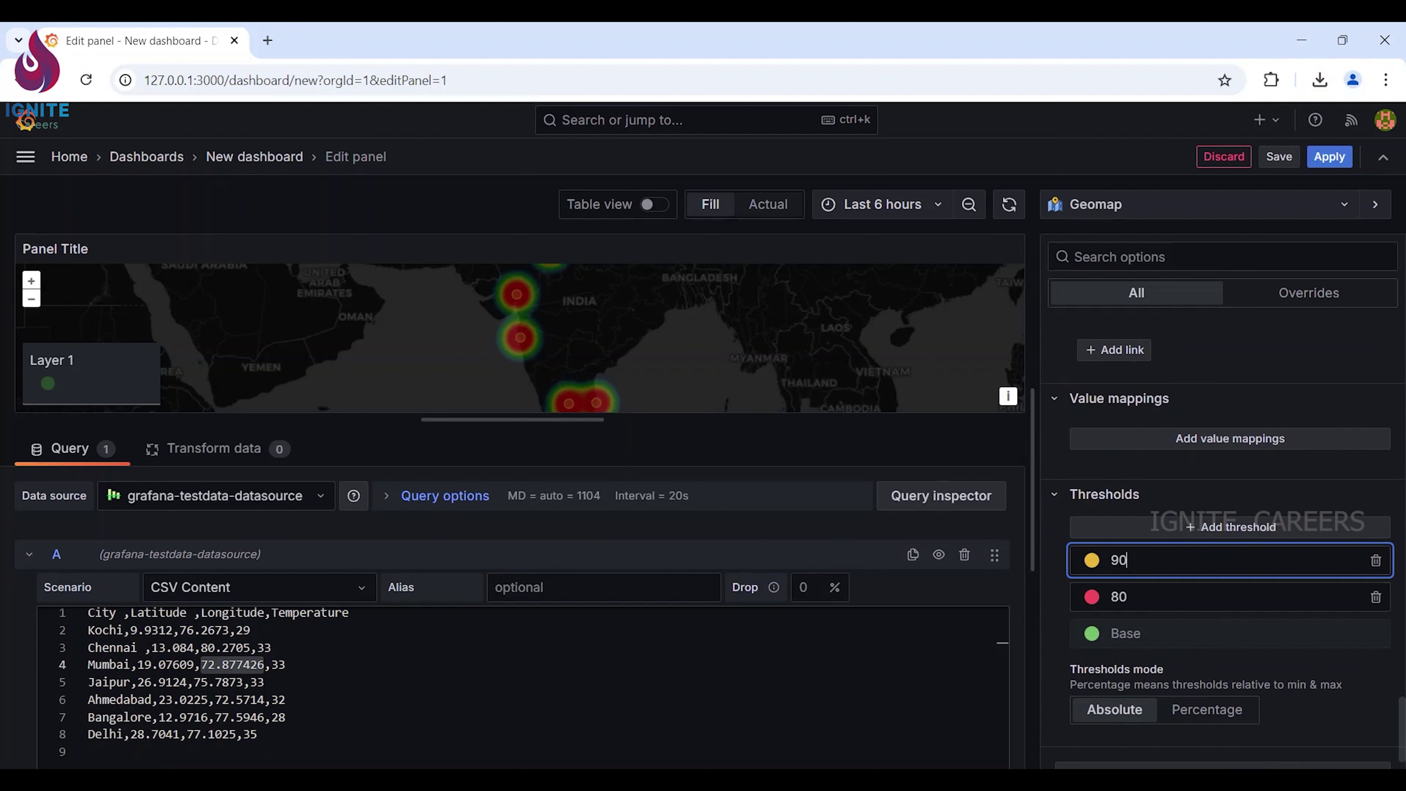
key(BackSpace)
key(BackSpace)
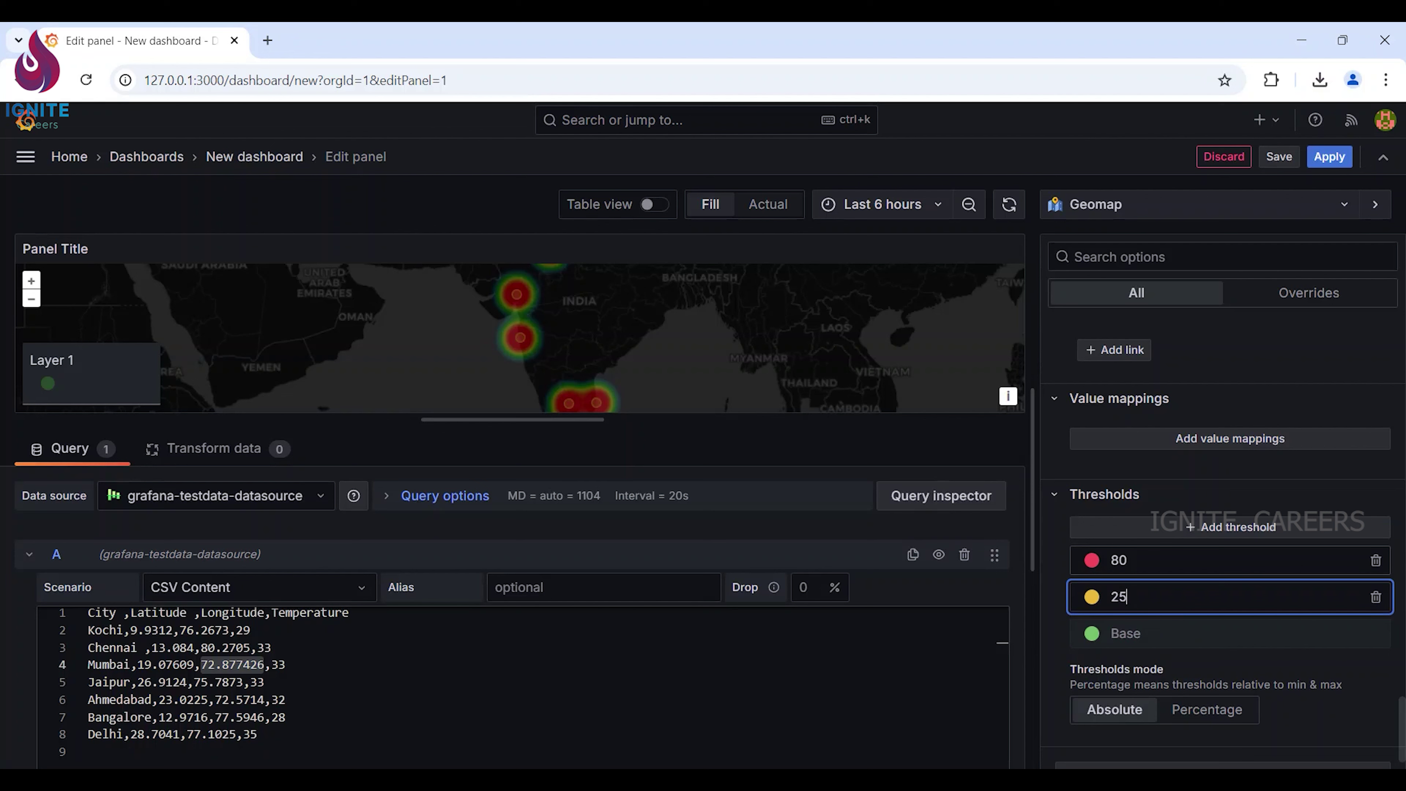
text(25)
Set the red threshold to 32 and the yellow threshold to 20.
click(1127, 561)
key(BackSpace)
text(32)
drag(637, 377, 651, 315)
click(1127, 597)
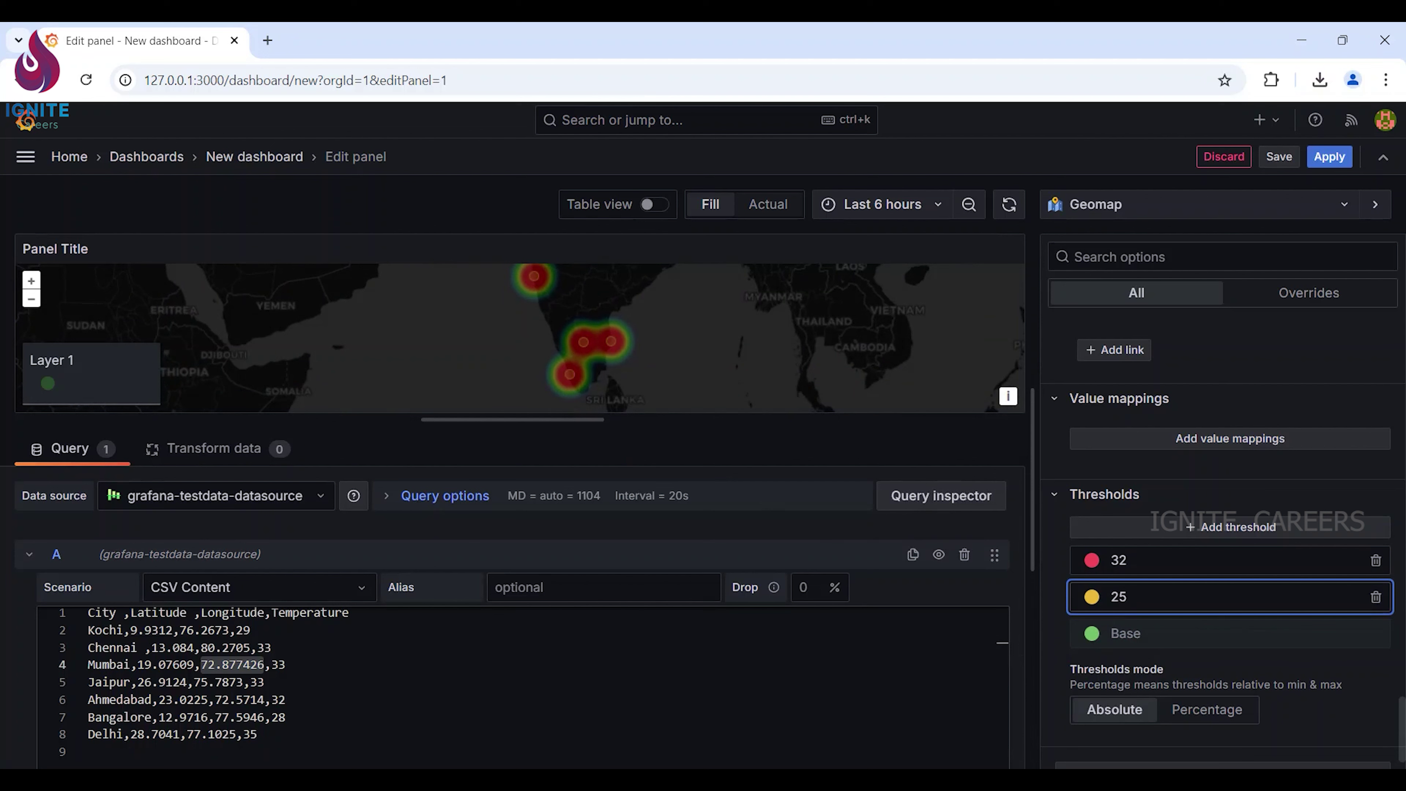
text(0)
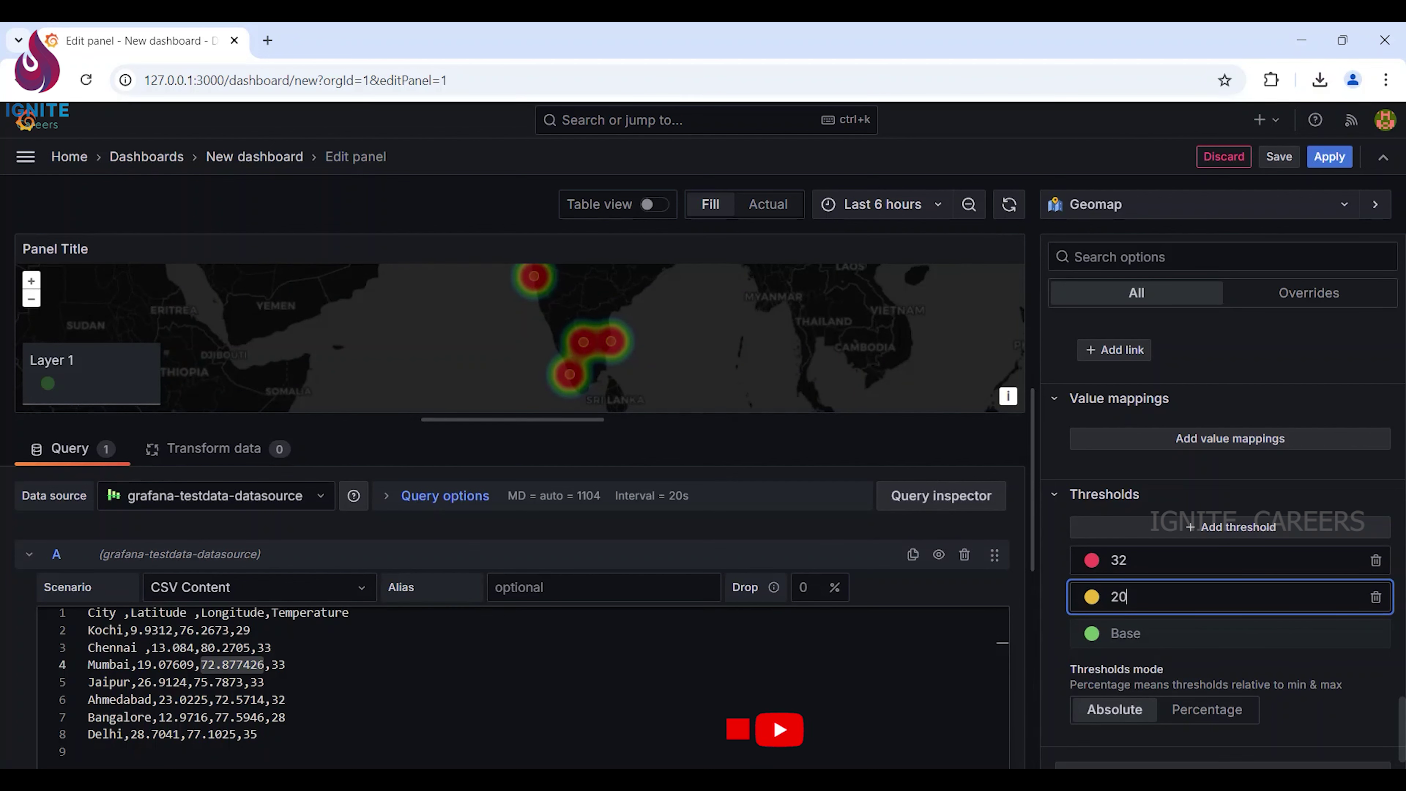
Save the new dashboard with its heatmap panel.
scroll(1025, 680, down, 3)
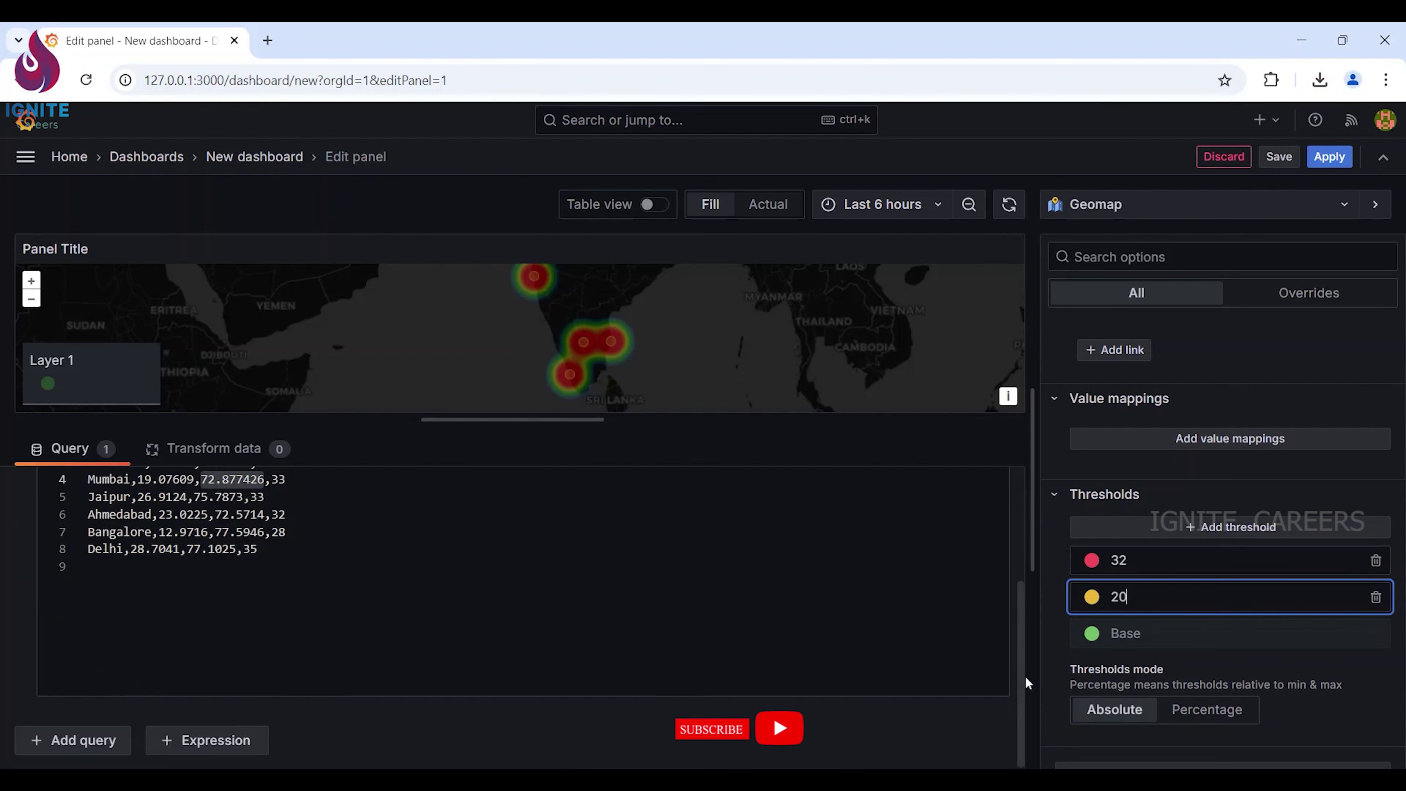
click(1280, 158)
click(815, 518)
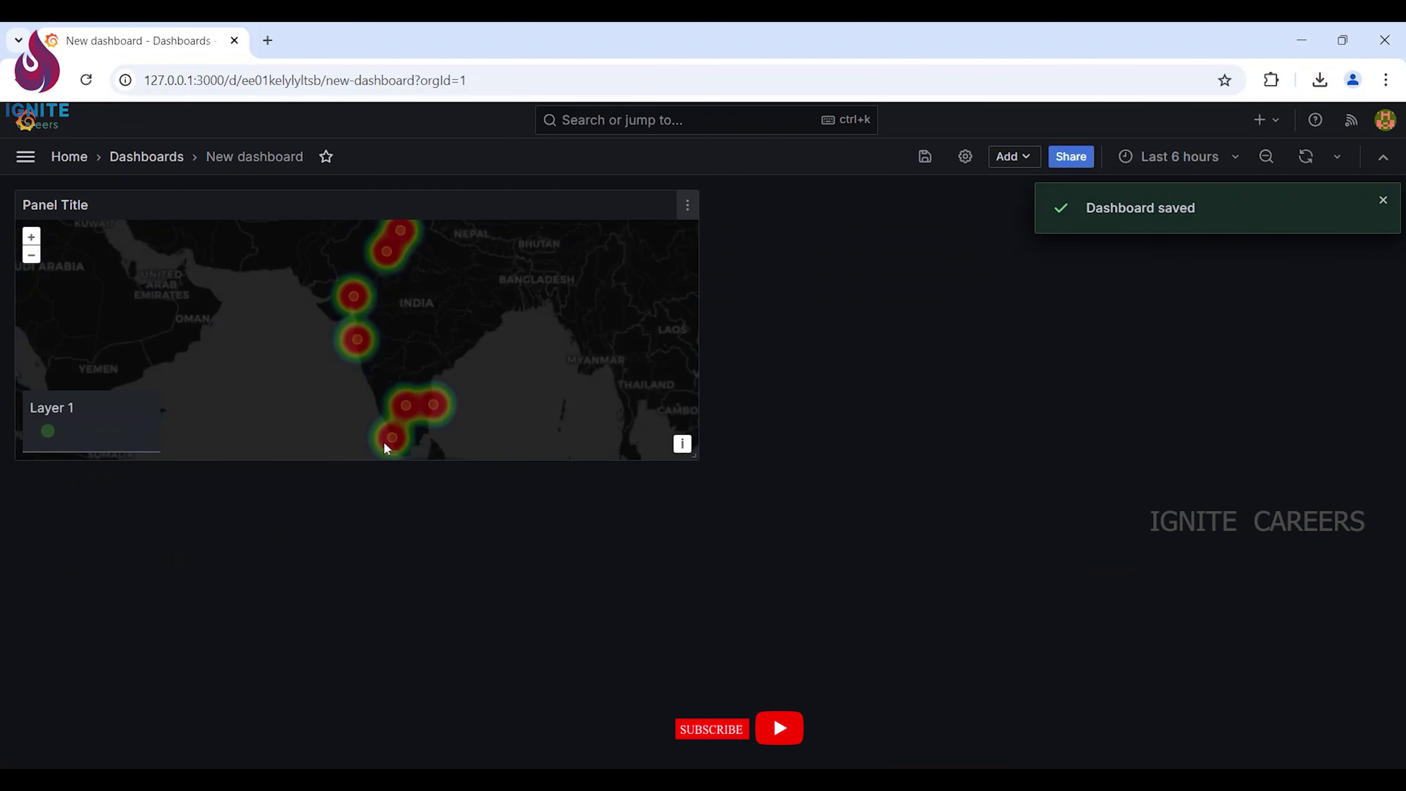
Check the city tooltips on the saved dashboard's map and enlarge the panel to almost the full dashboard width.
mouse_move(400, 410)
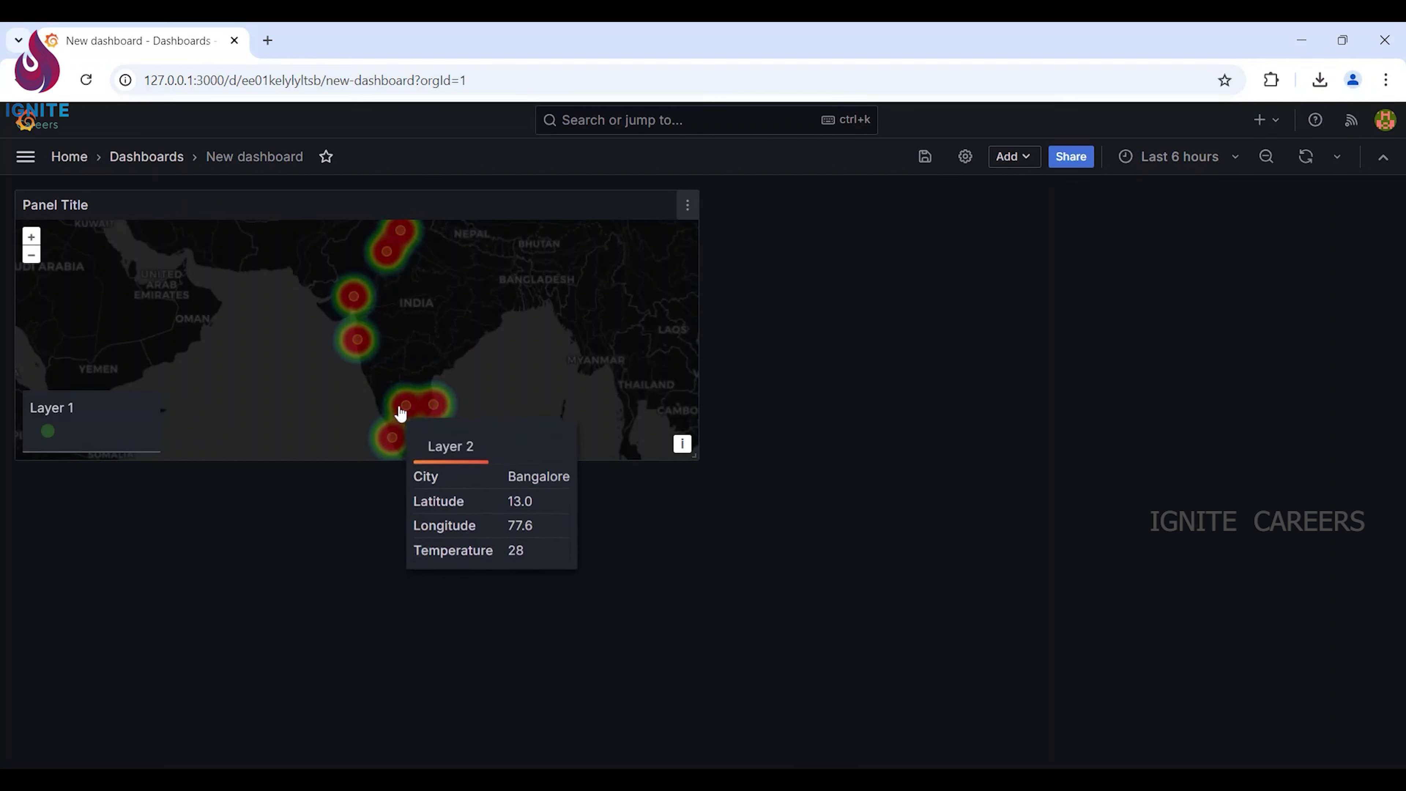
scroll(396, 307, up, 1)
drag(395, 308, 396, 368)
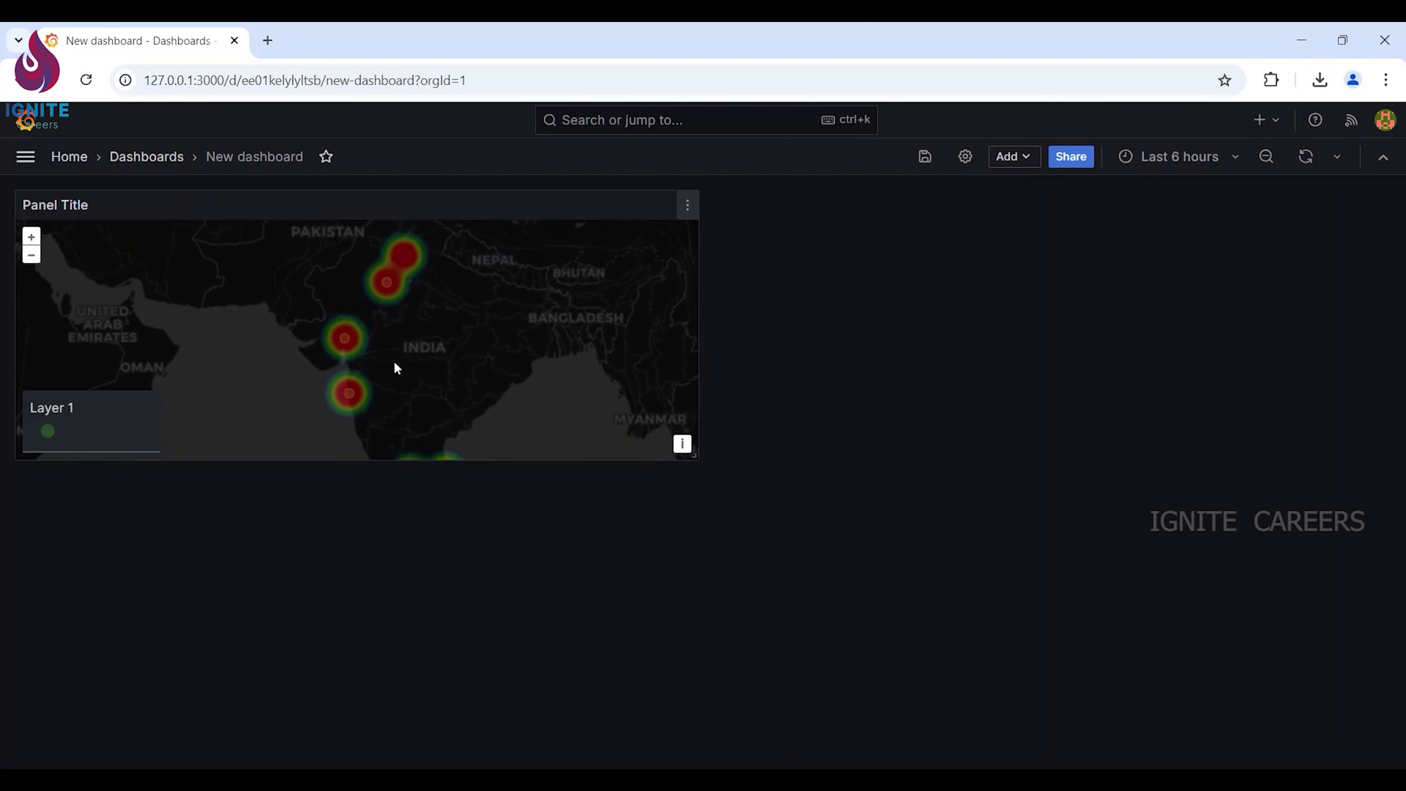
scroll(409, 271, up, 1)
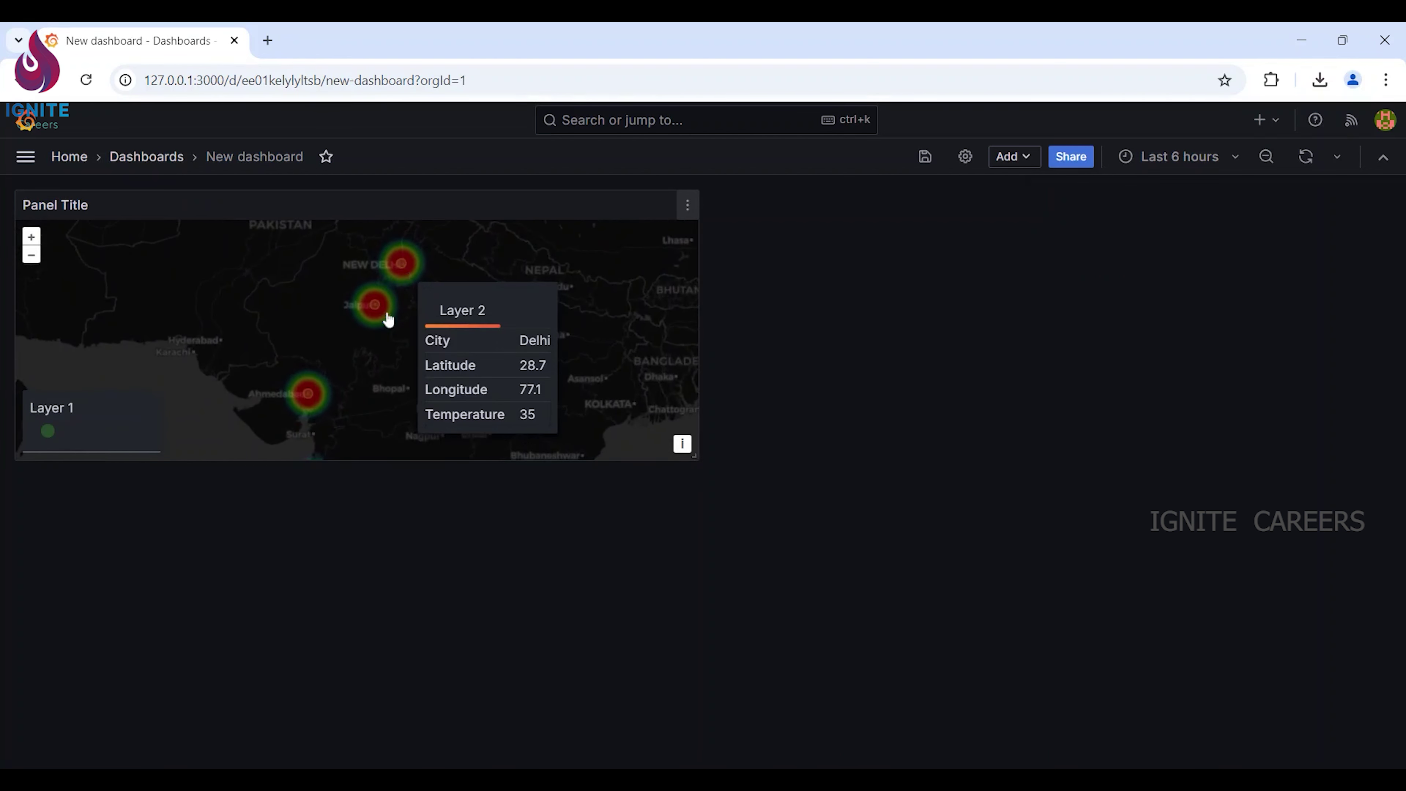
scroll(388, 320, down, 1)
drag(365, 357, 376, 305)
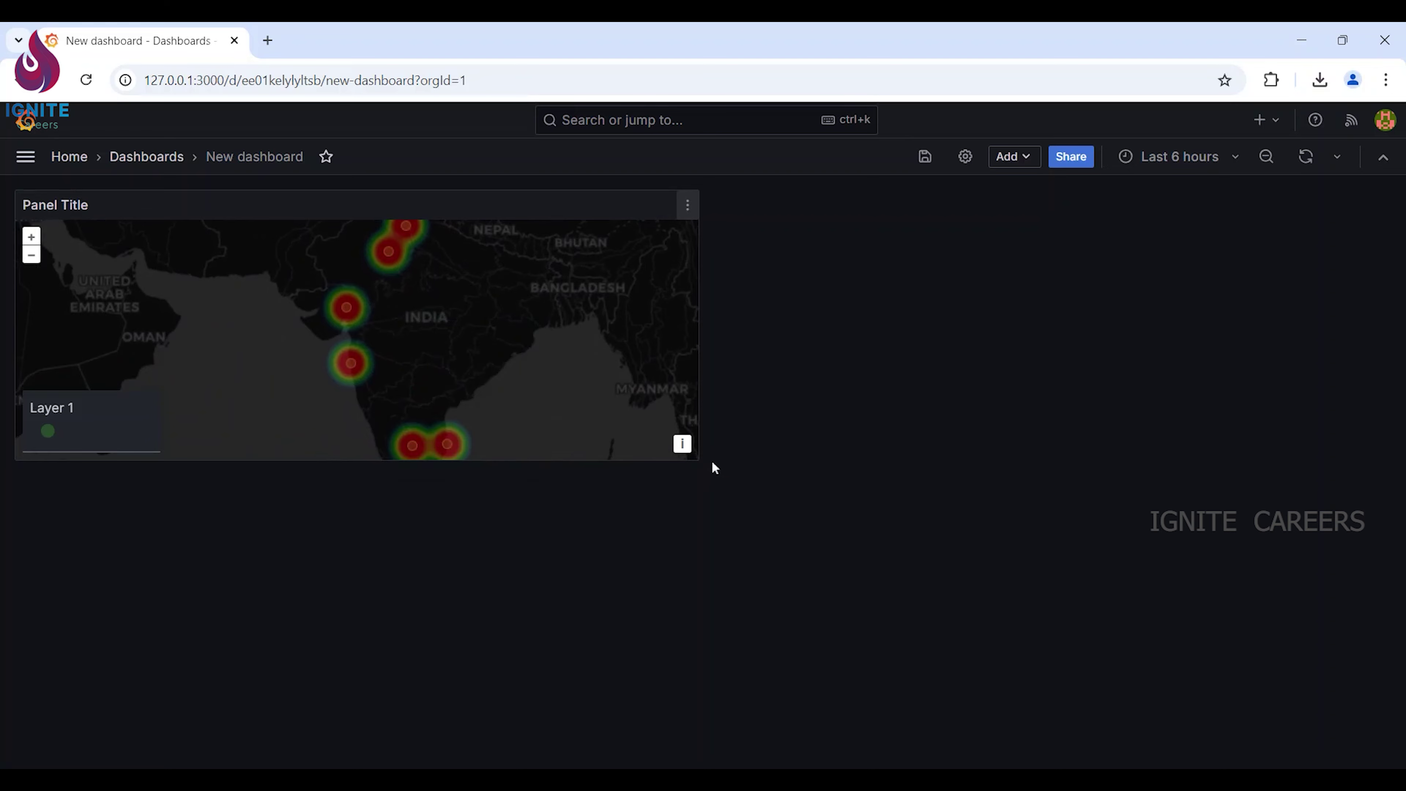
drag(693, 458, 1288, 720)
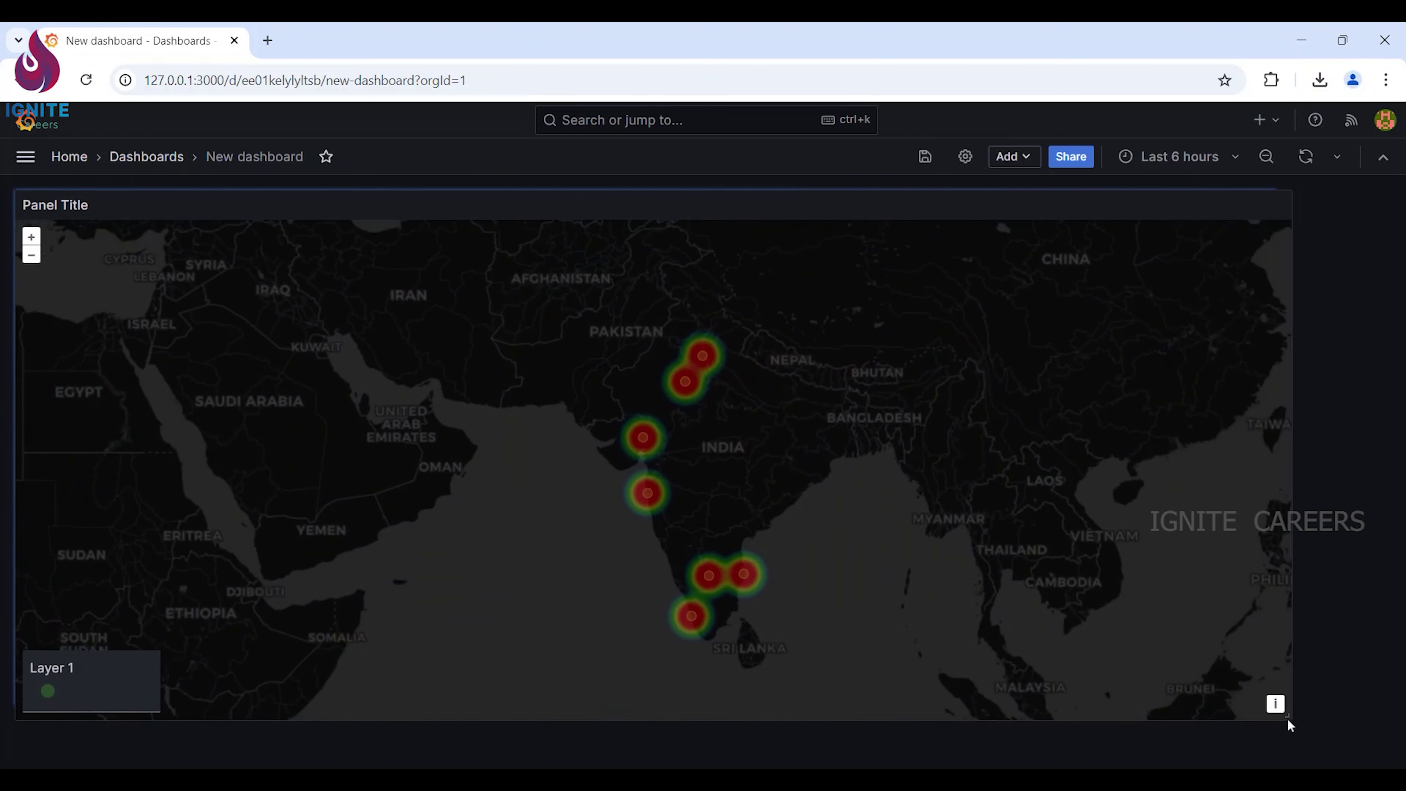
Edit the map panel and change its color scheme to Yellow-Red (by value).
click(1263, 206)
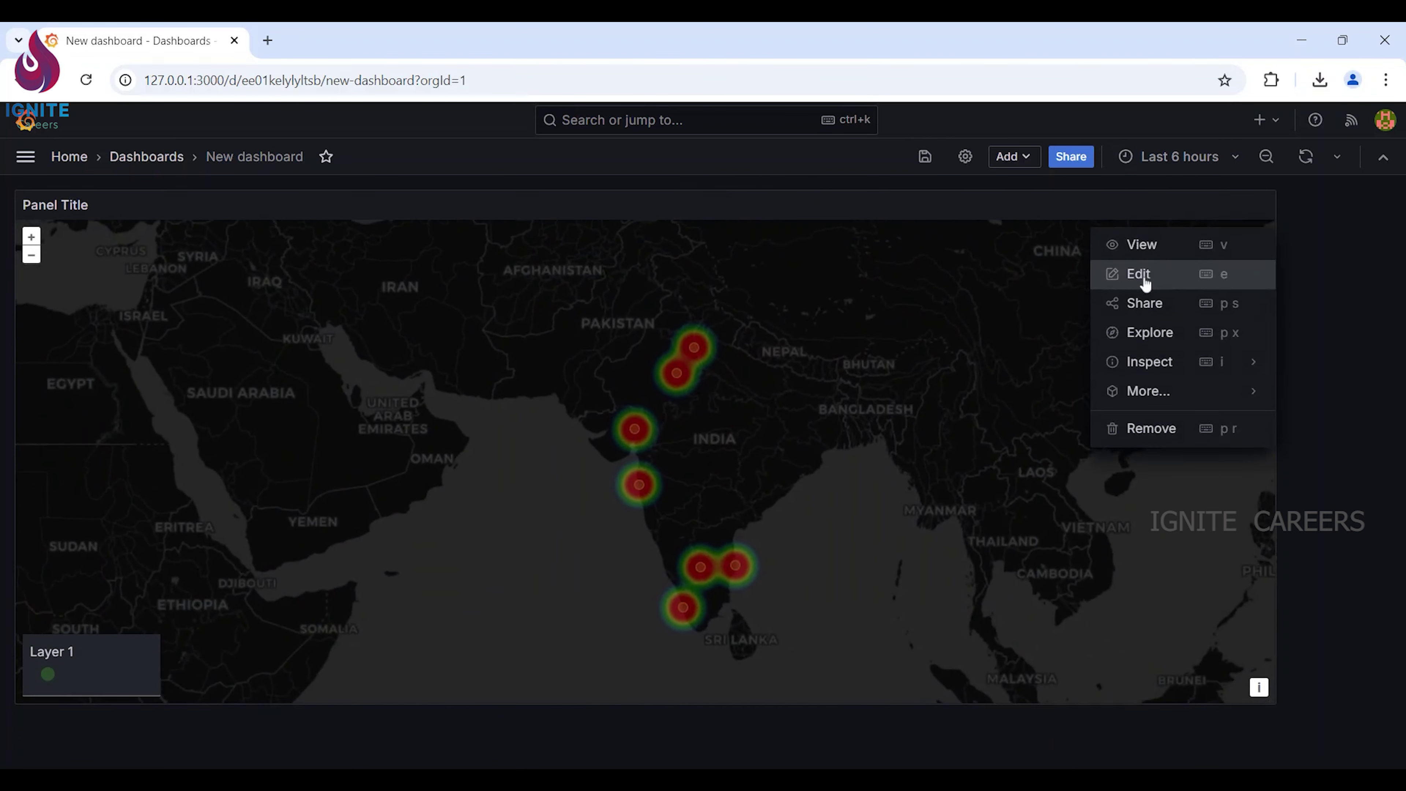
click(1139, 274)
scroll(1190, 609, down, 5)
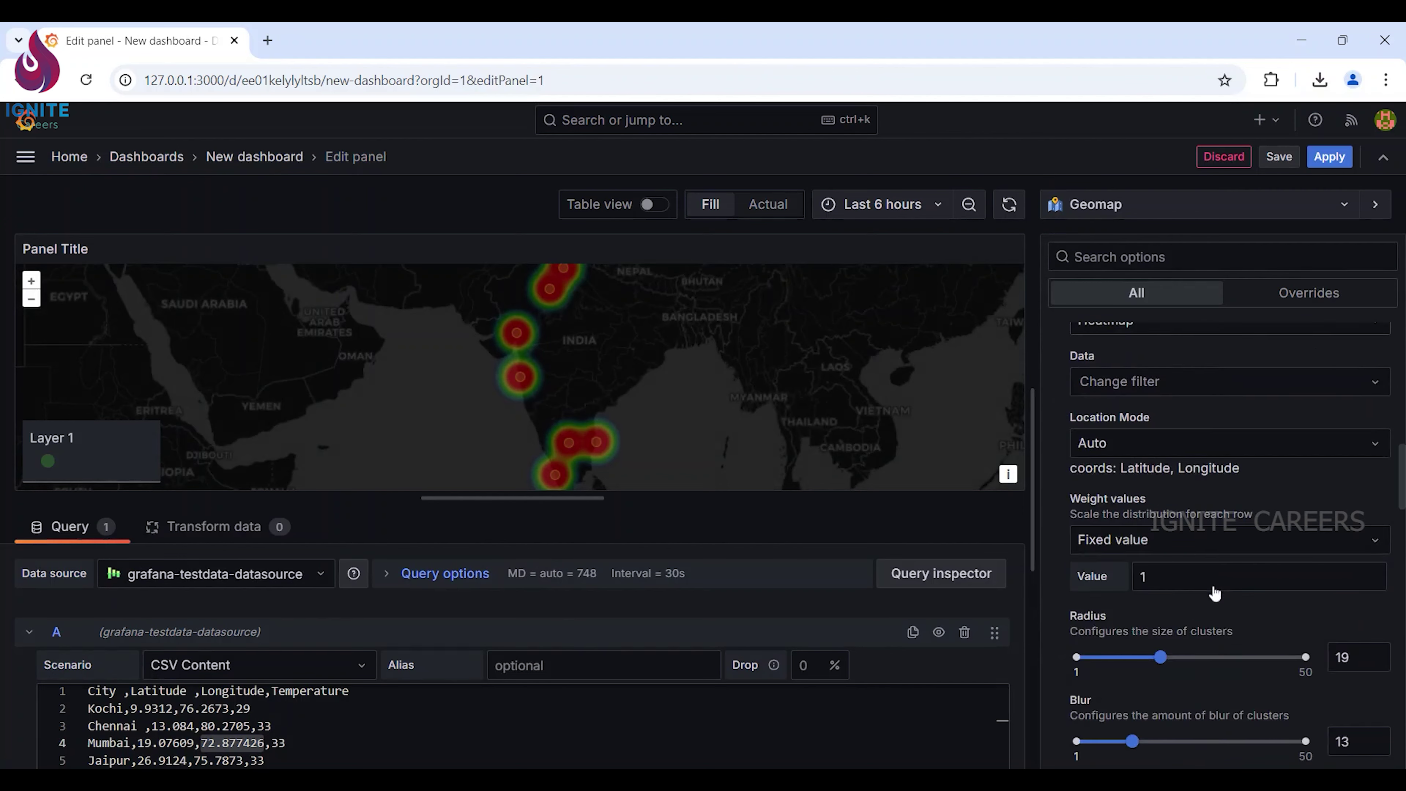
scroll(1214, 592, down, 15)
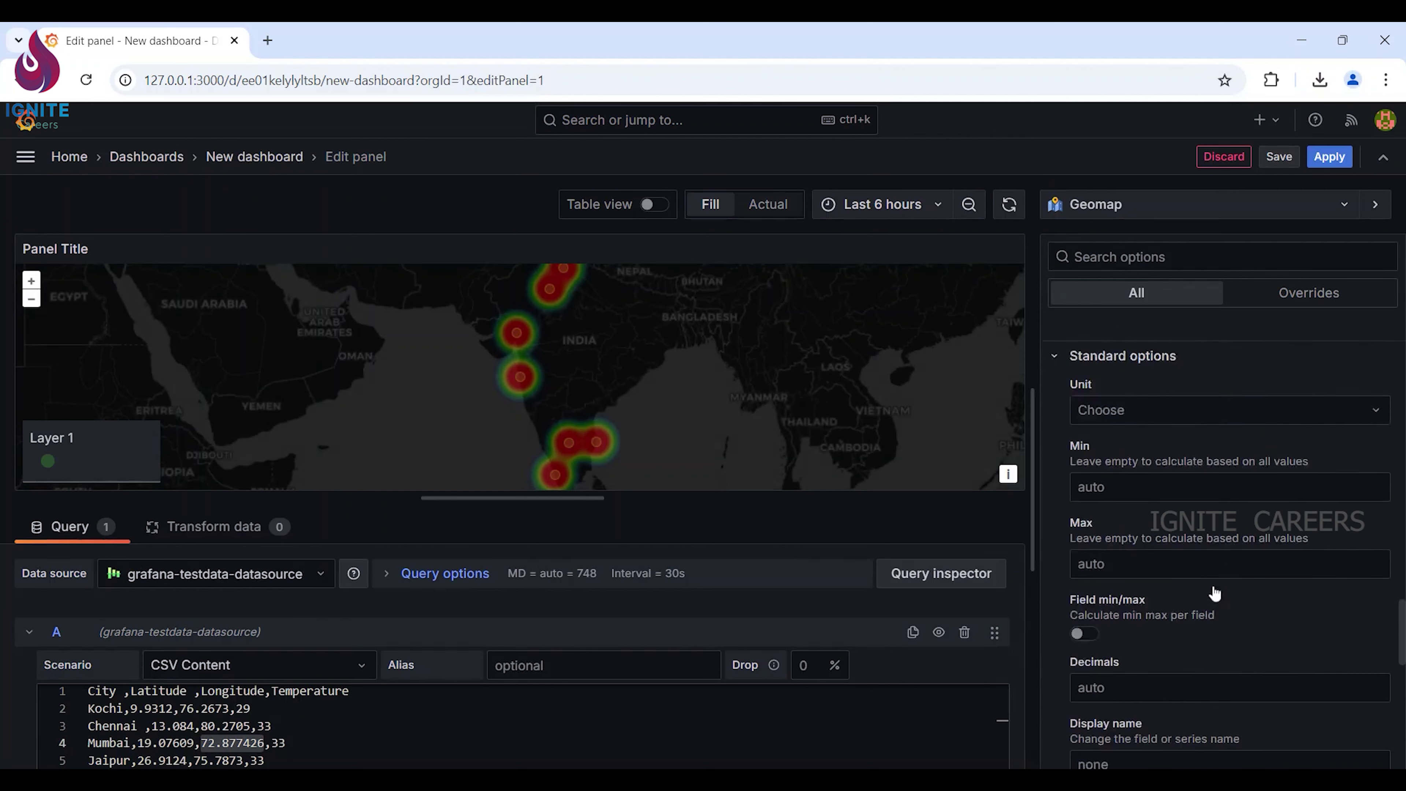
scroll(1215, 593, down, 10)
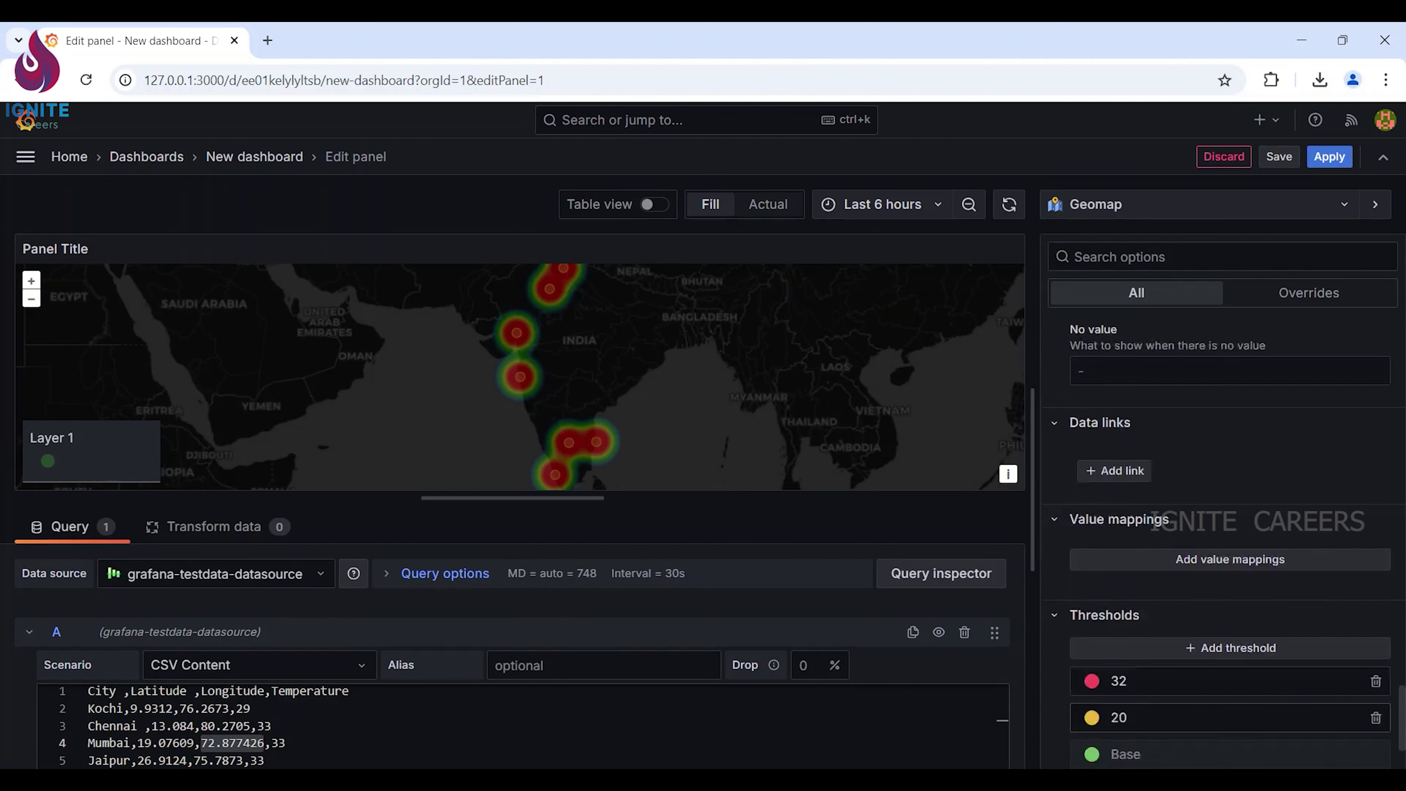
scroll(1218, 643, up, 6)
click(1218, 631)
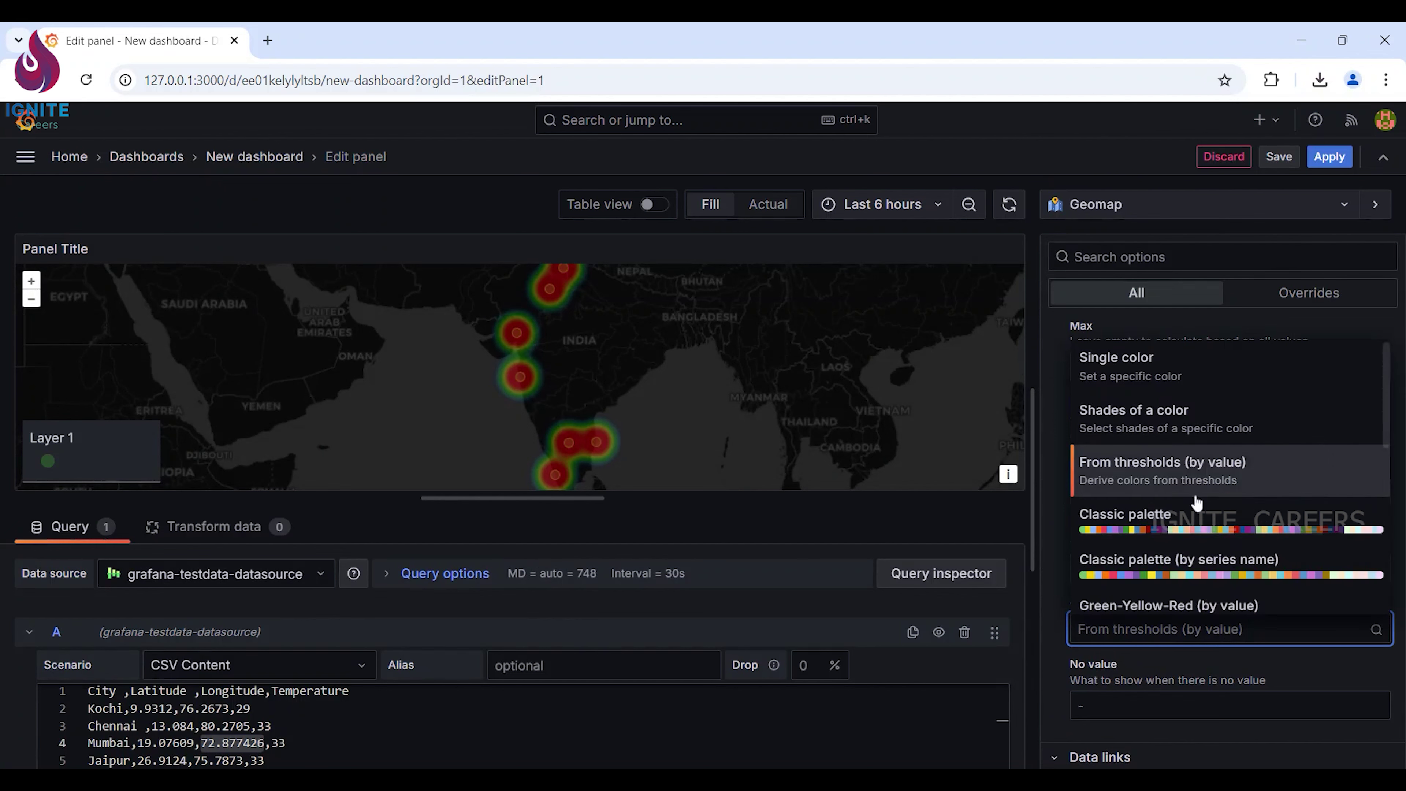
scroll(1197, 502, down, 5)
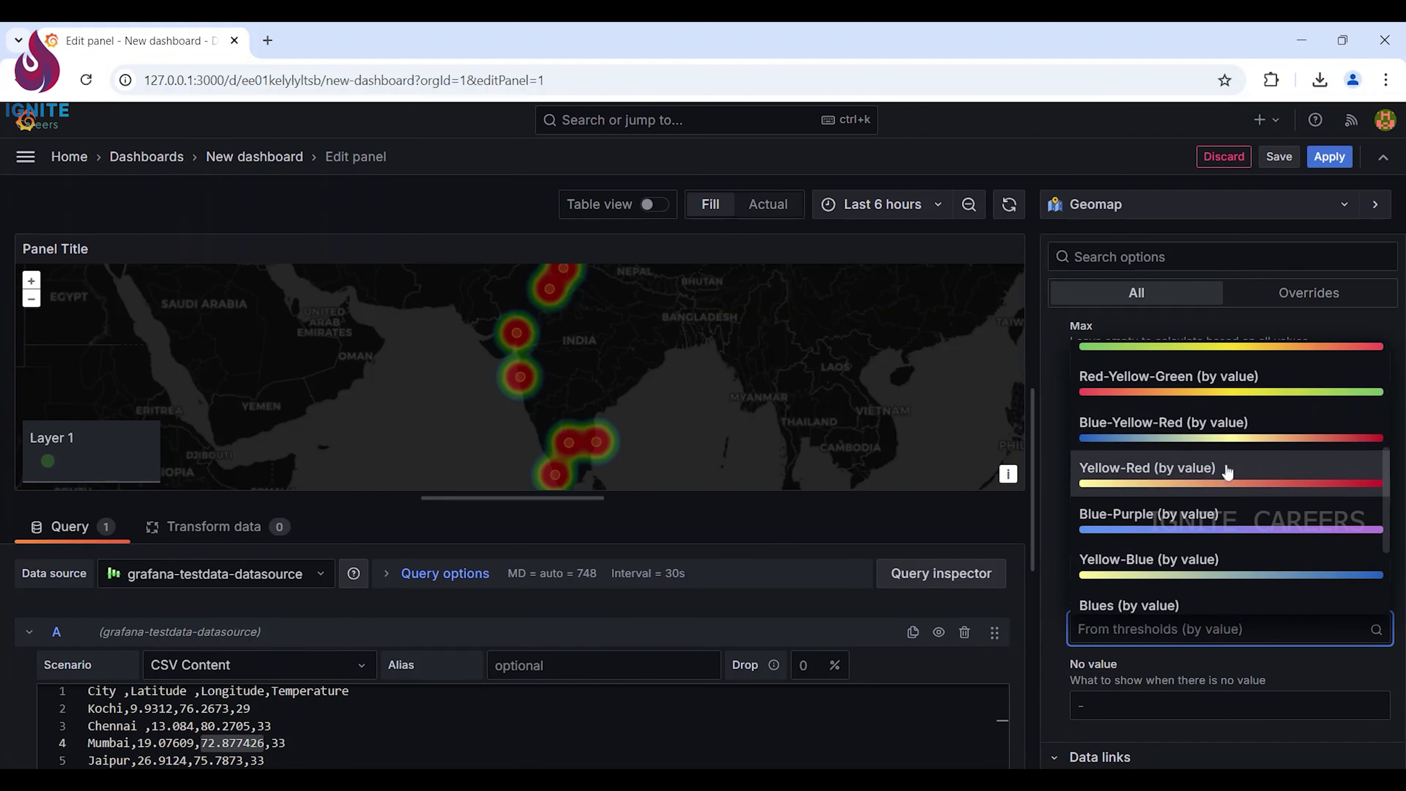
click(1186, 484)
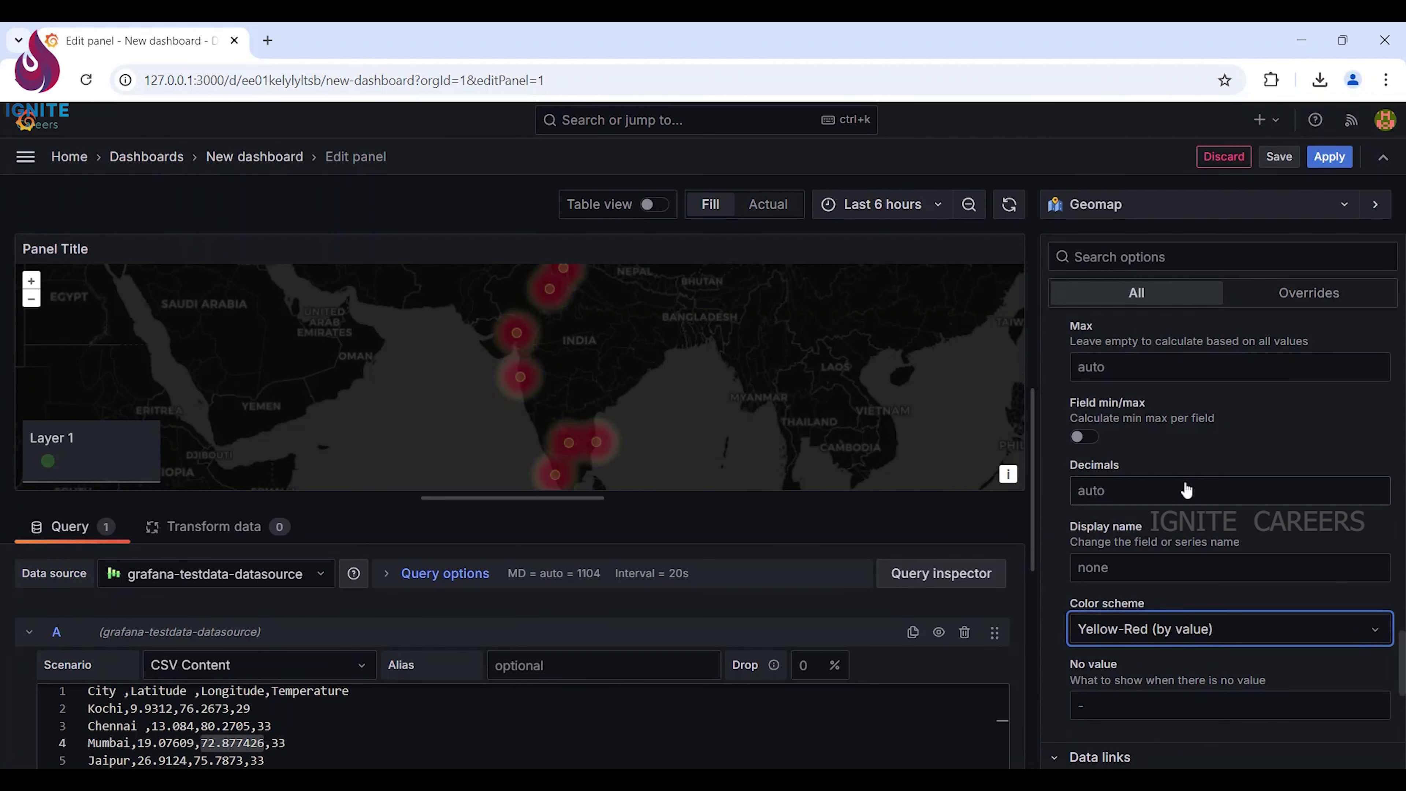
Review the temperatures in the CSV data and set the yellow threshold to 25.
scroll(553, 726, down, 2)
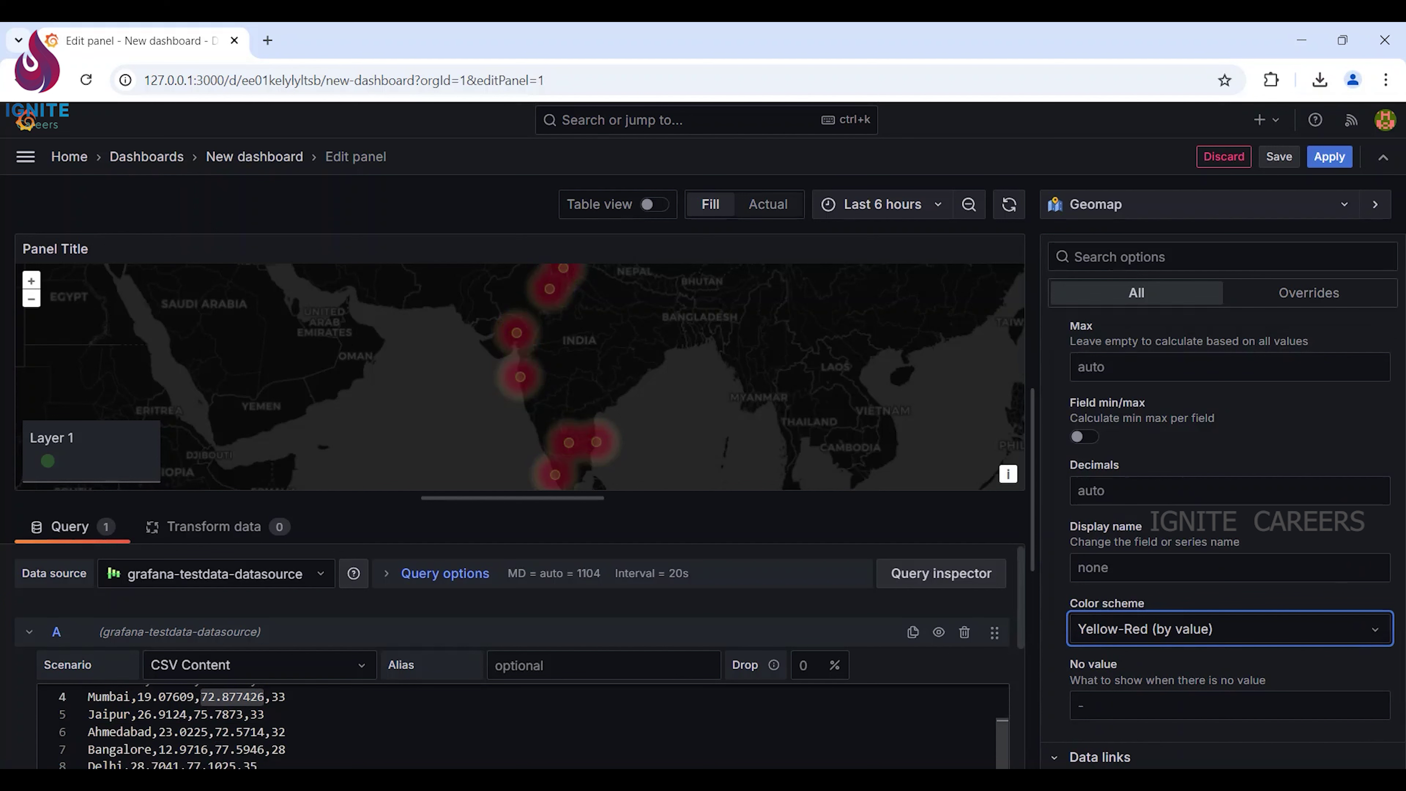
scroll(554, 726, up, 2)
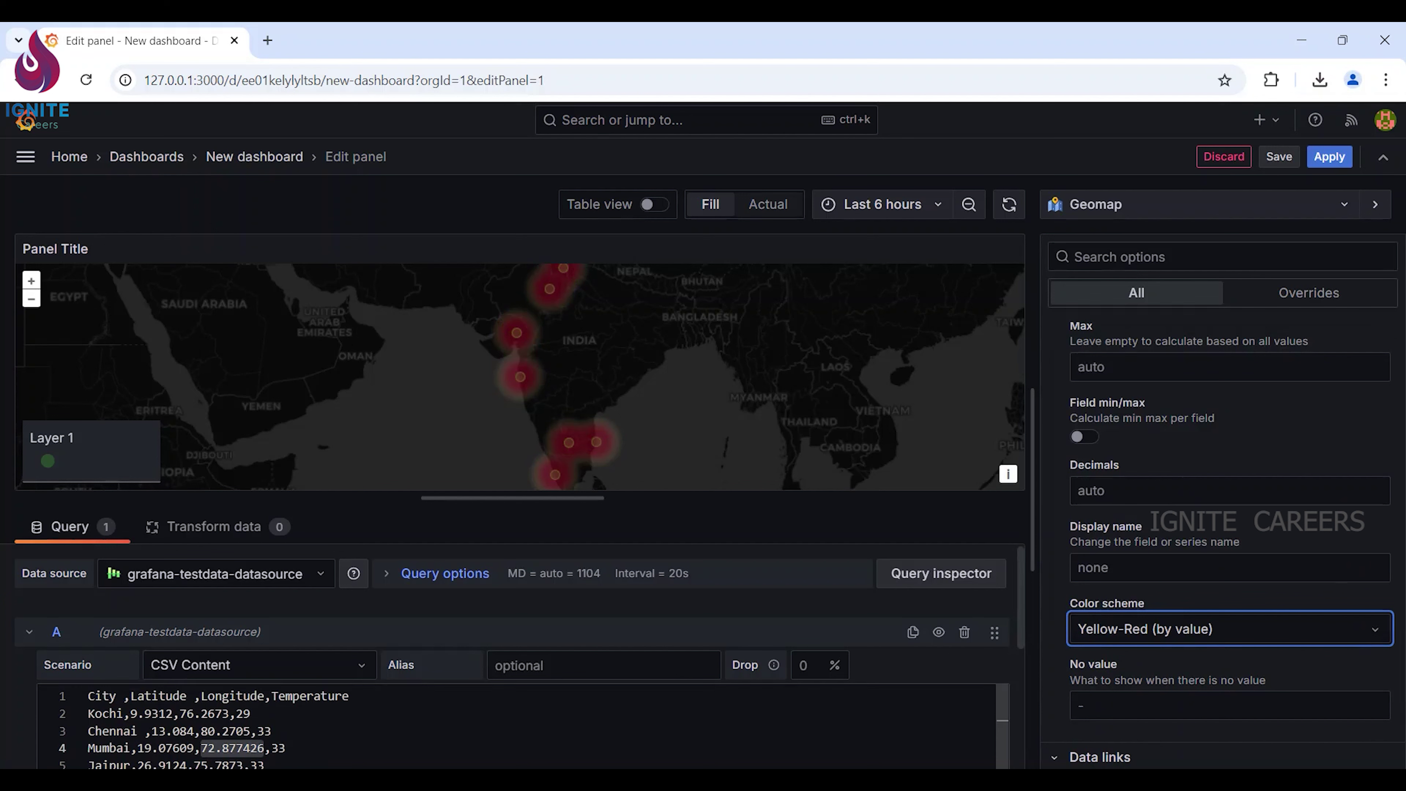
click(252, 714)
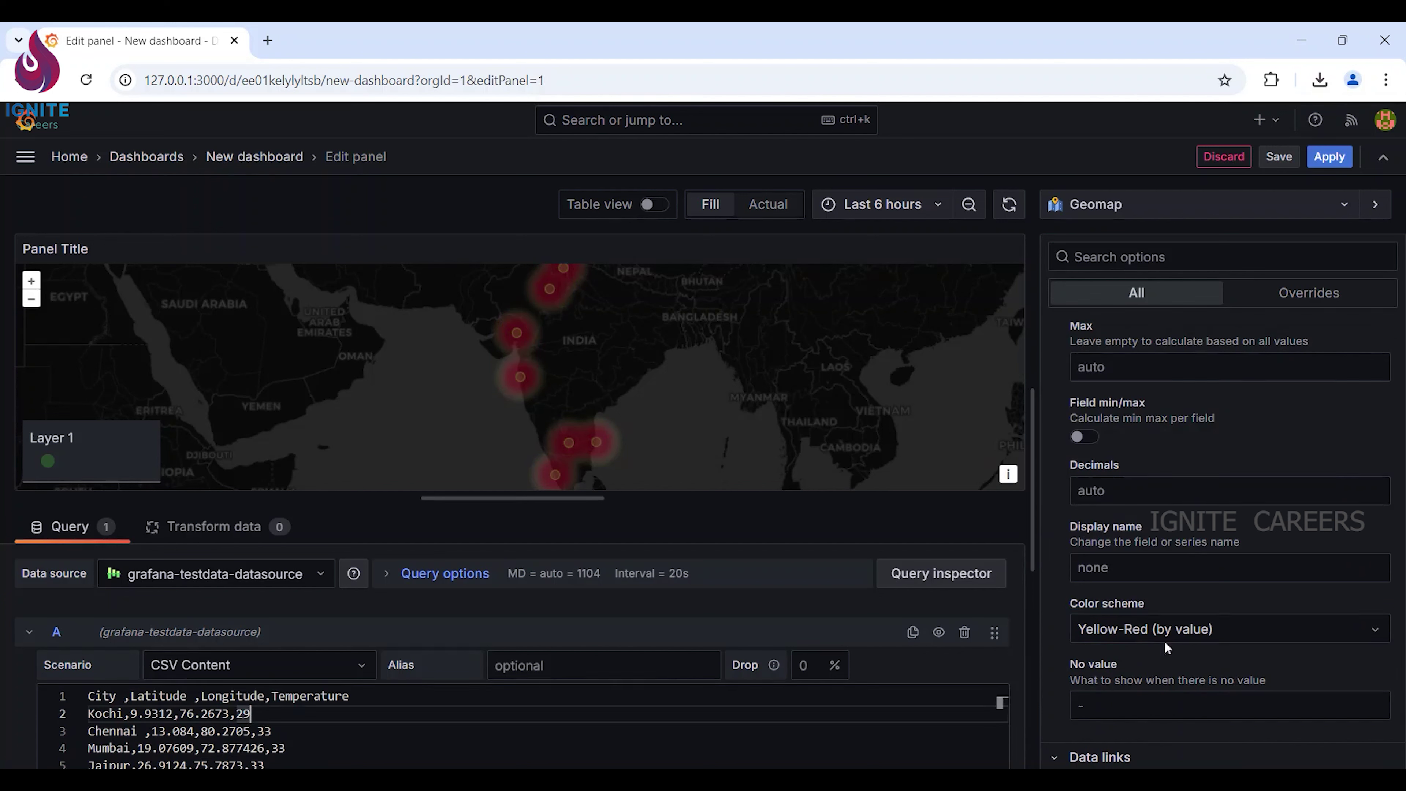
scroll(1318, 617, down, 5)
click(1129, 595)
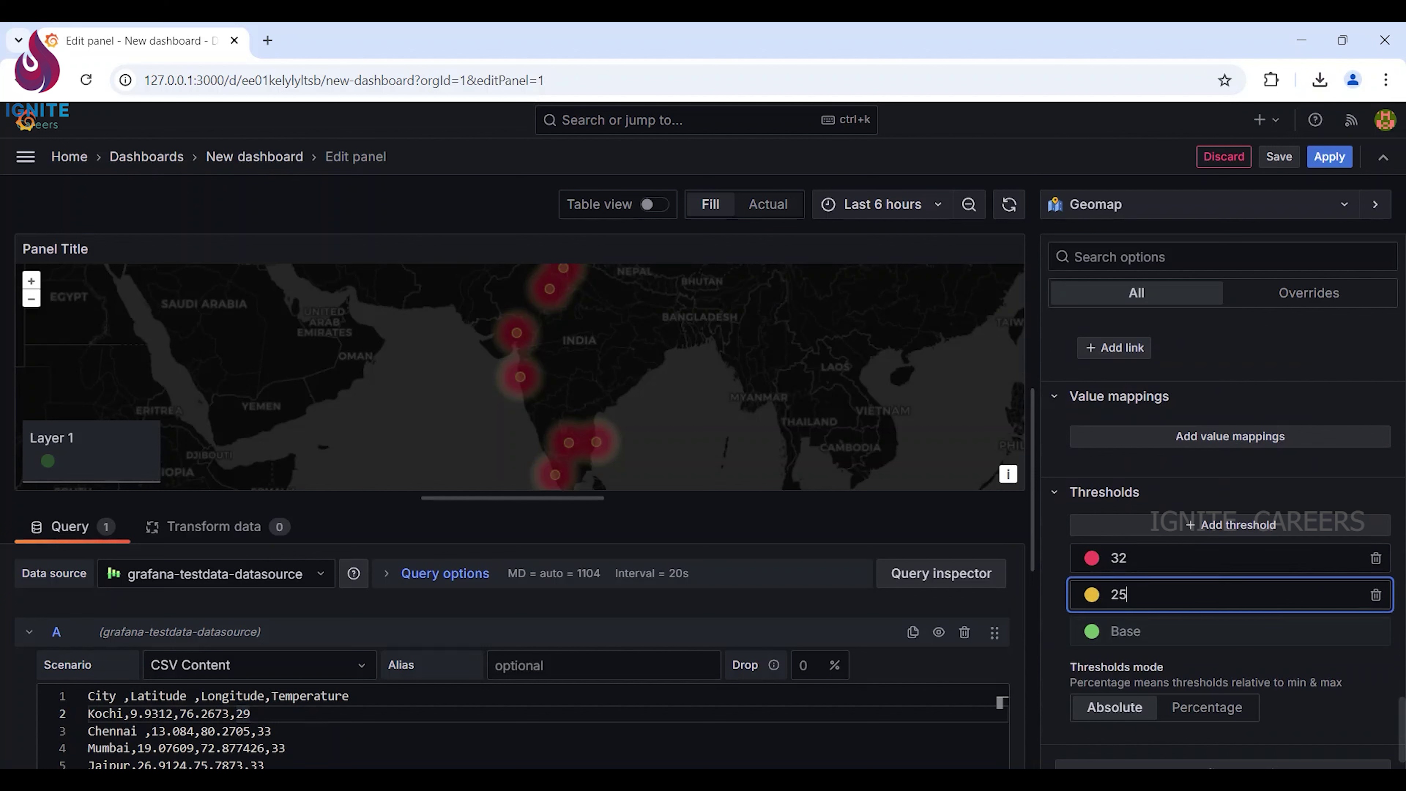
Set the red threshold to 33.
click(1127, 558)
key(BackSpace)
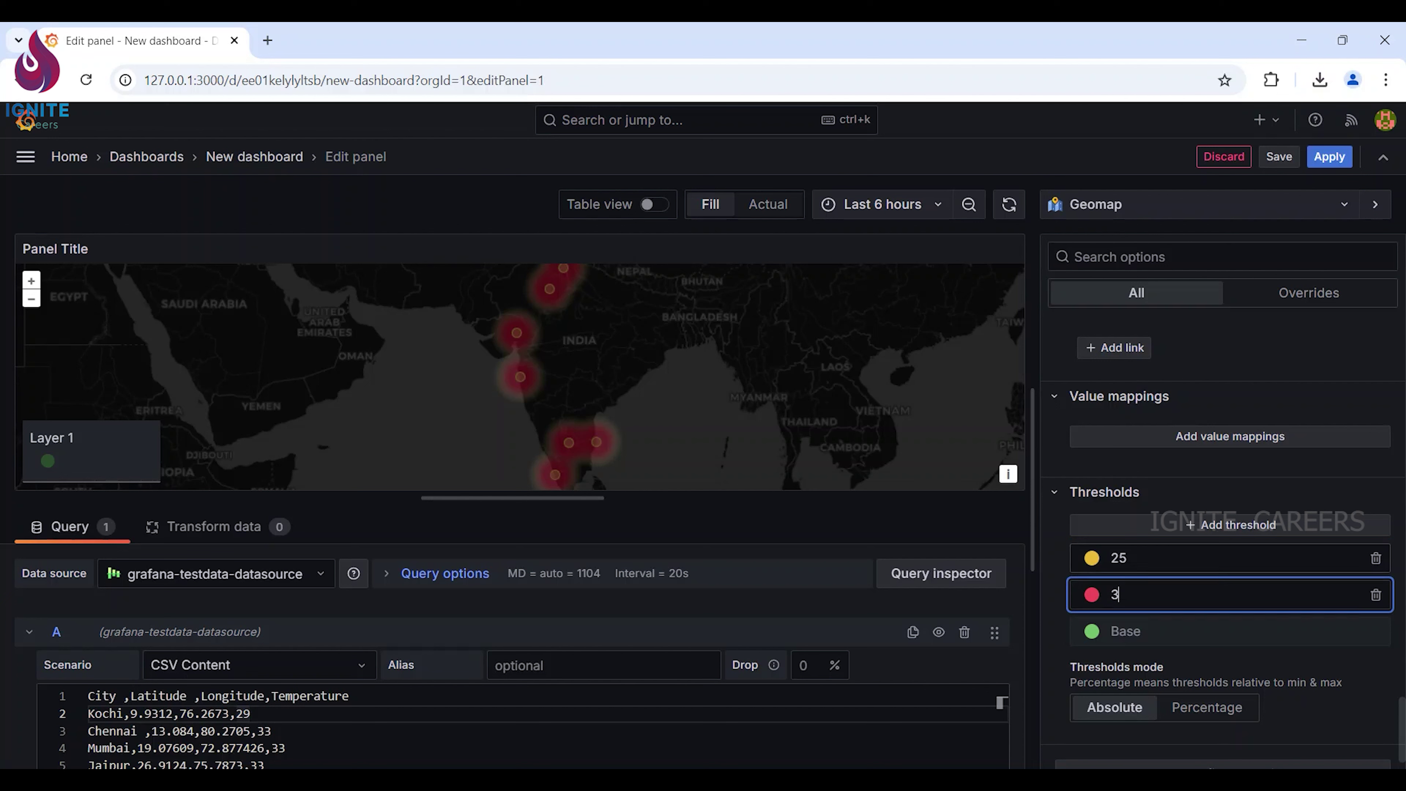
text(3)
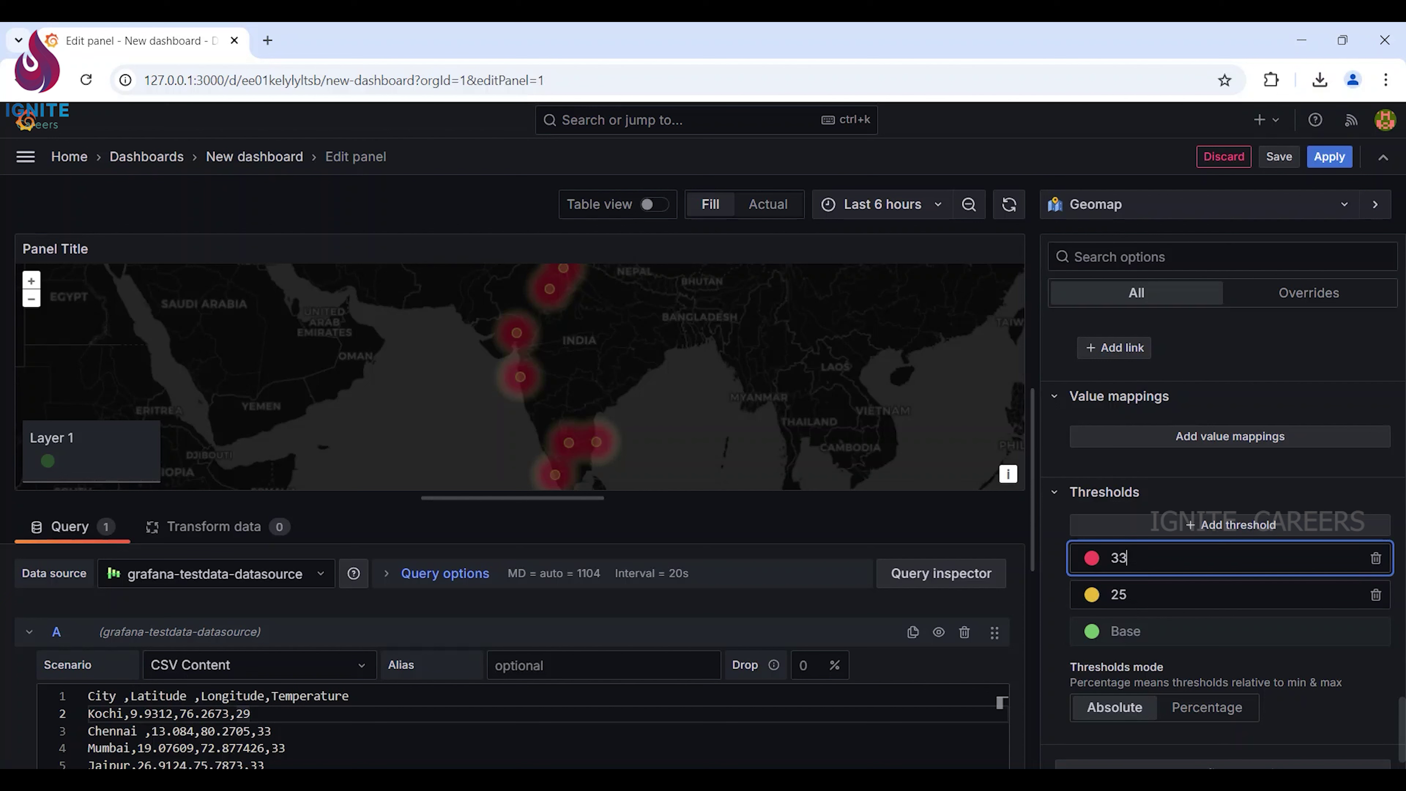
Save the dashboard without a change note and apply the panel edits to return to the dashboard.
click(1275, 161)
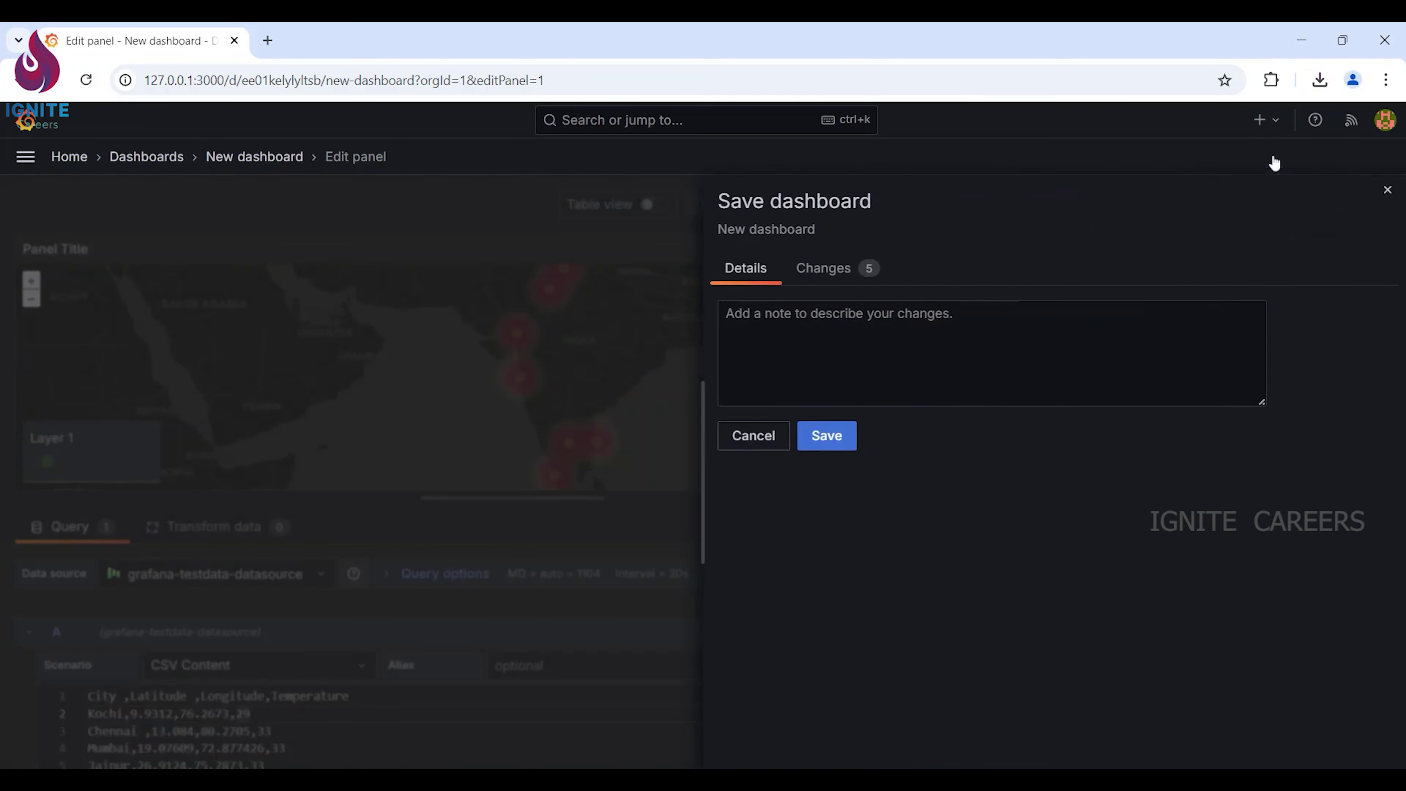
click(827, 438)
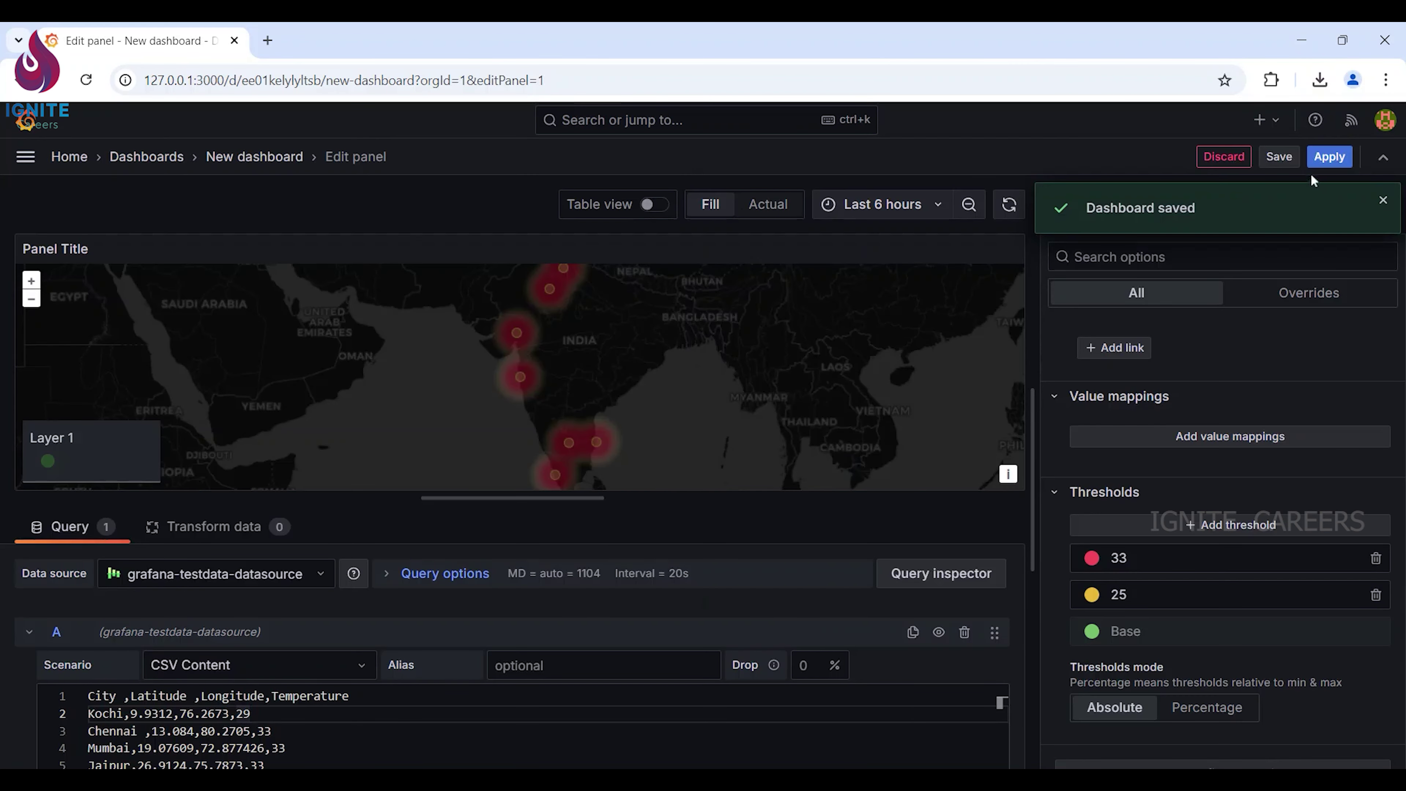
click(1327, 156)
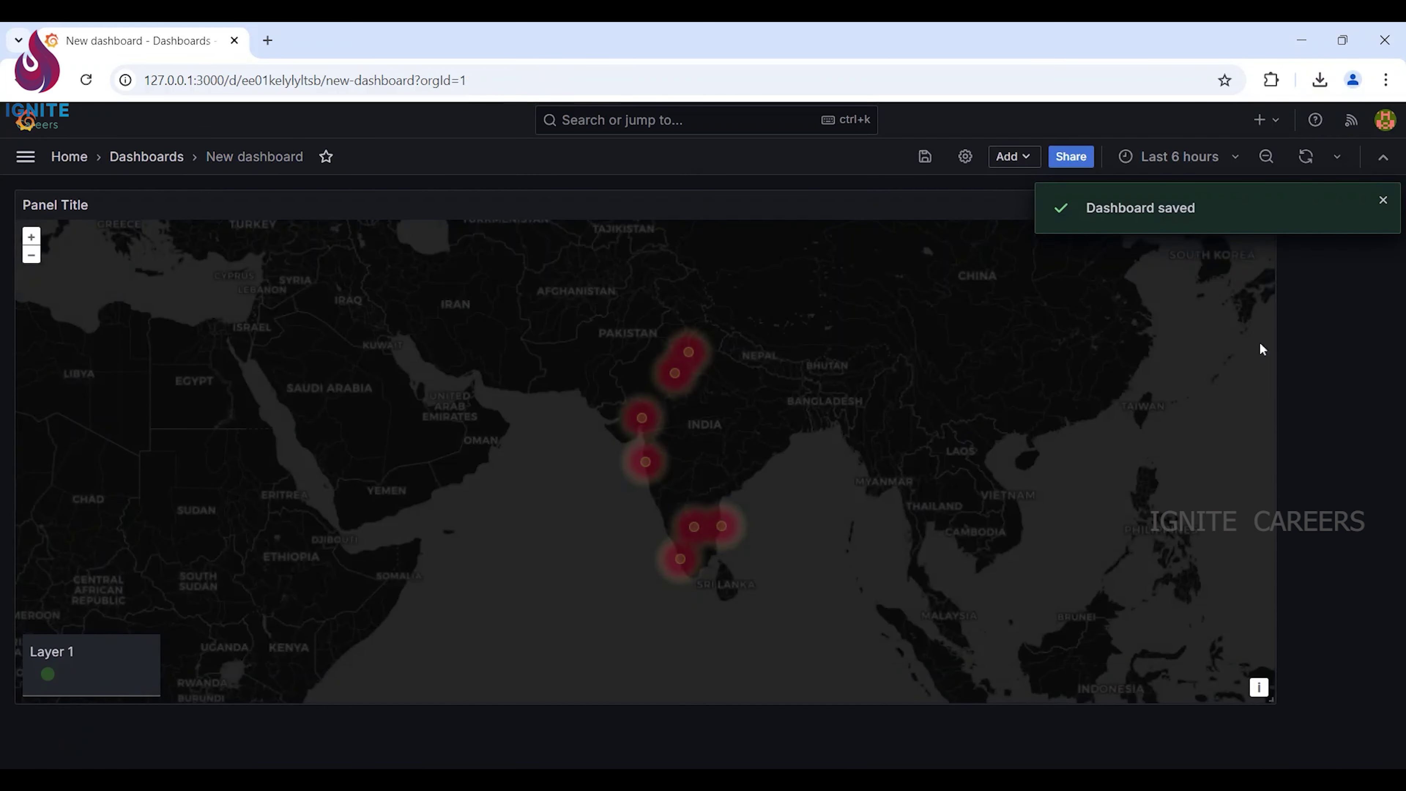
Edit the map panel again and set the heatmap layer's radius to 25, blur to 20 and opacity to 0.7.
click(1265, 207)
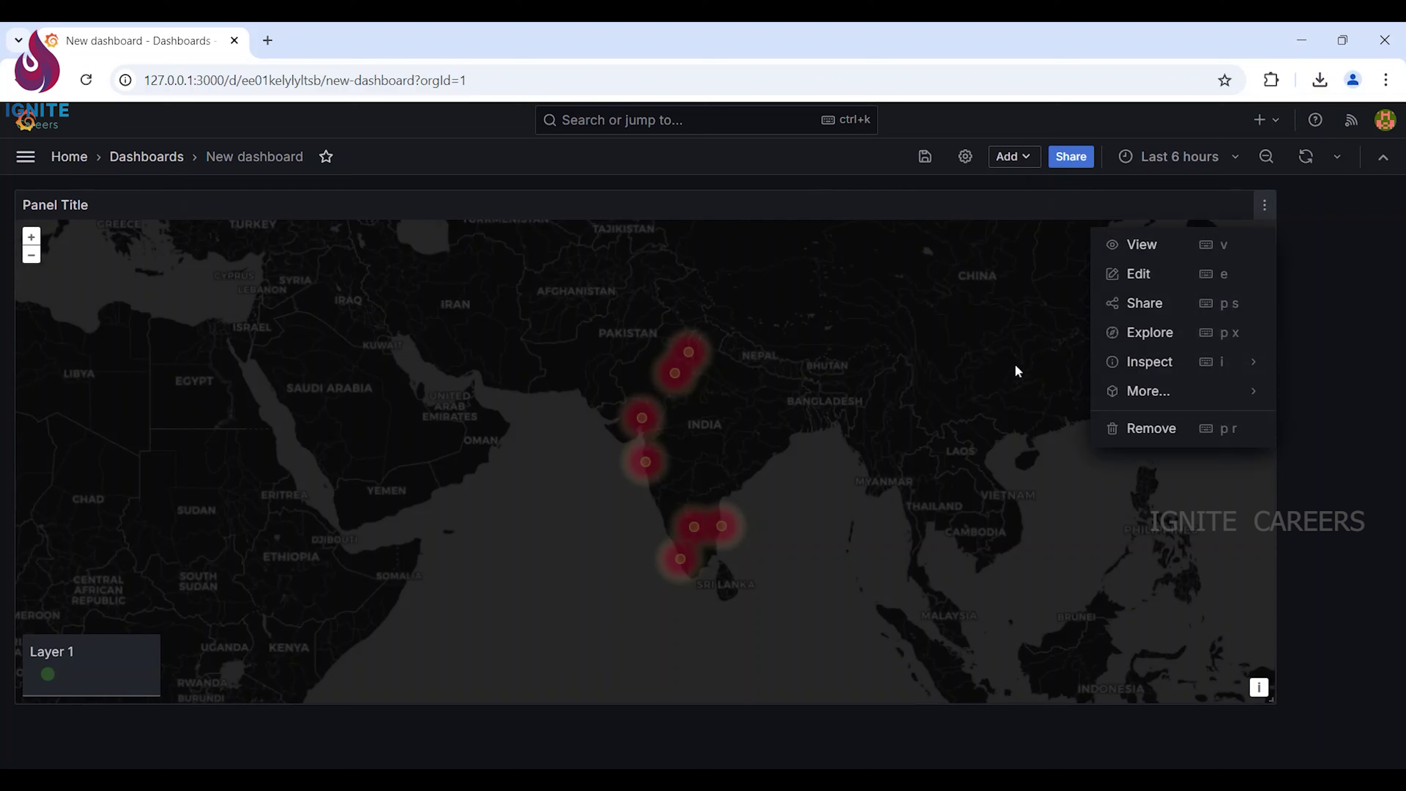
click(1138, 275)
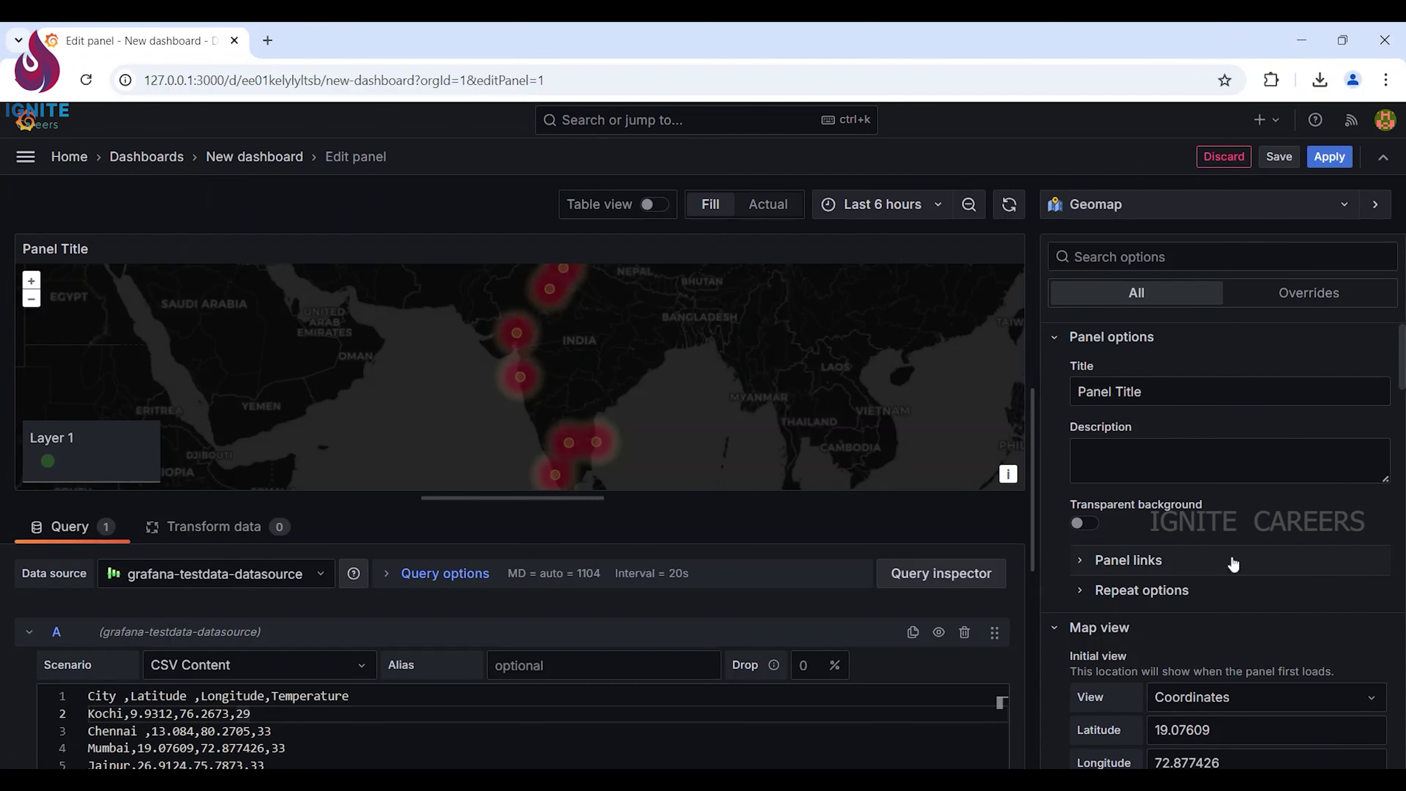
scroll(1227, 554, down, 10)
scroll(1216, 499, up, 10)
scroll(1246, 598, down, 6)
scroll(1240, 598, down, 6)
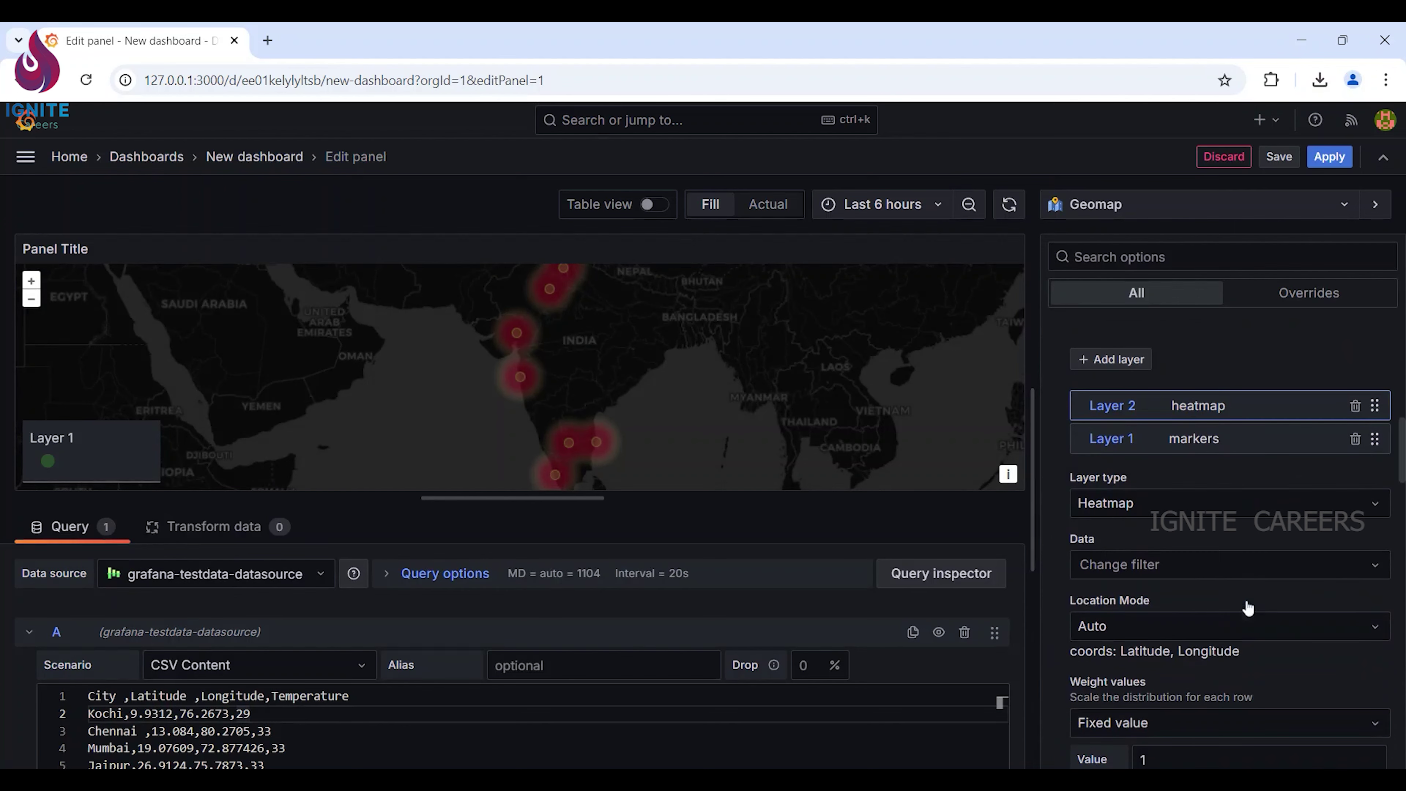
scroll(1234, 592, down, 2)
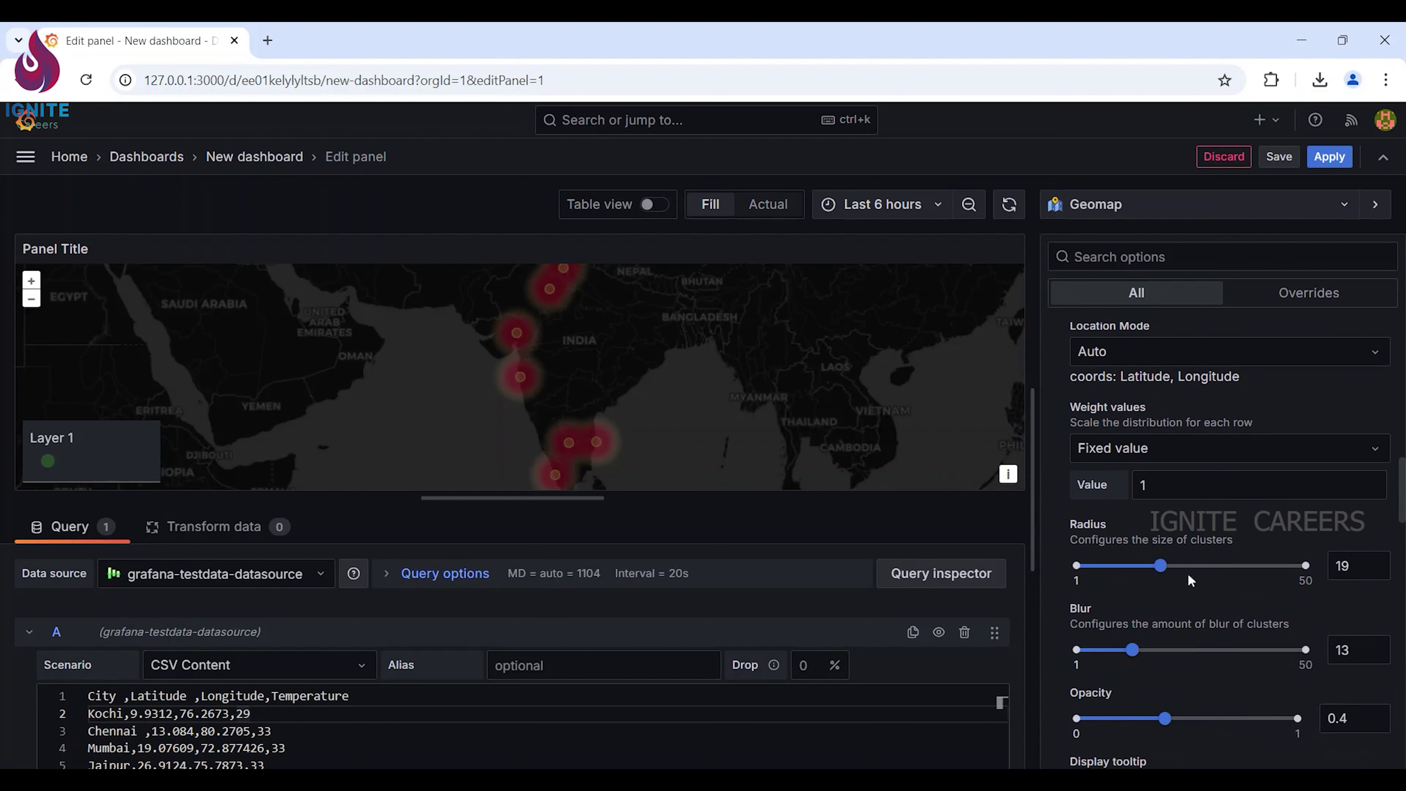
drag(1163, 575, 1195, 582)
scroll(1178, 651, down, 3)
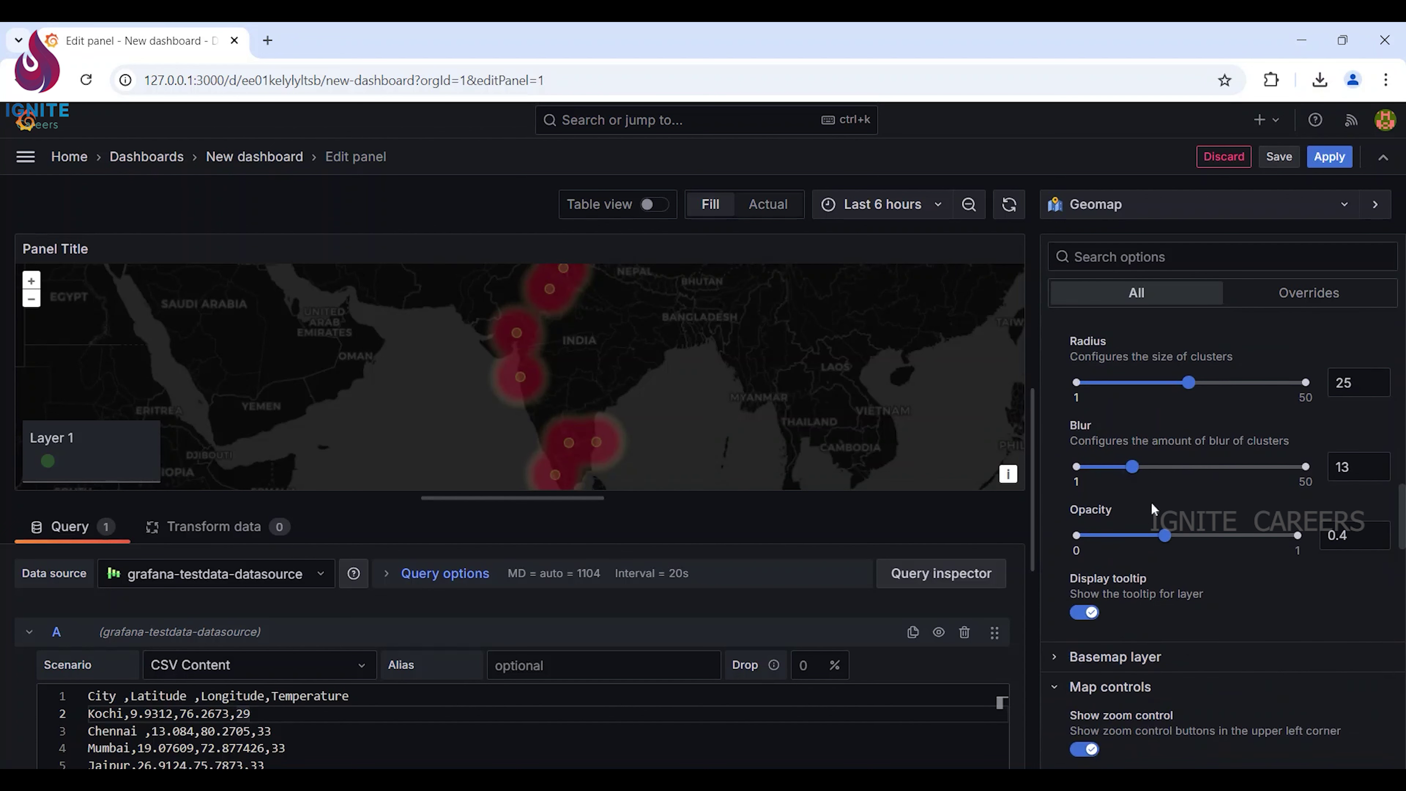
drag(1133, 466, 1165, 468)
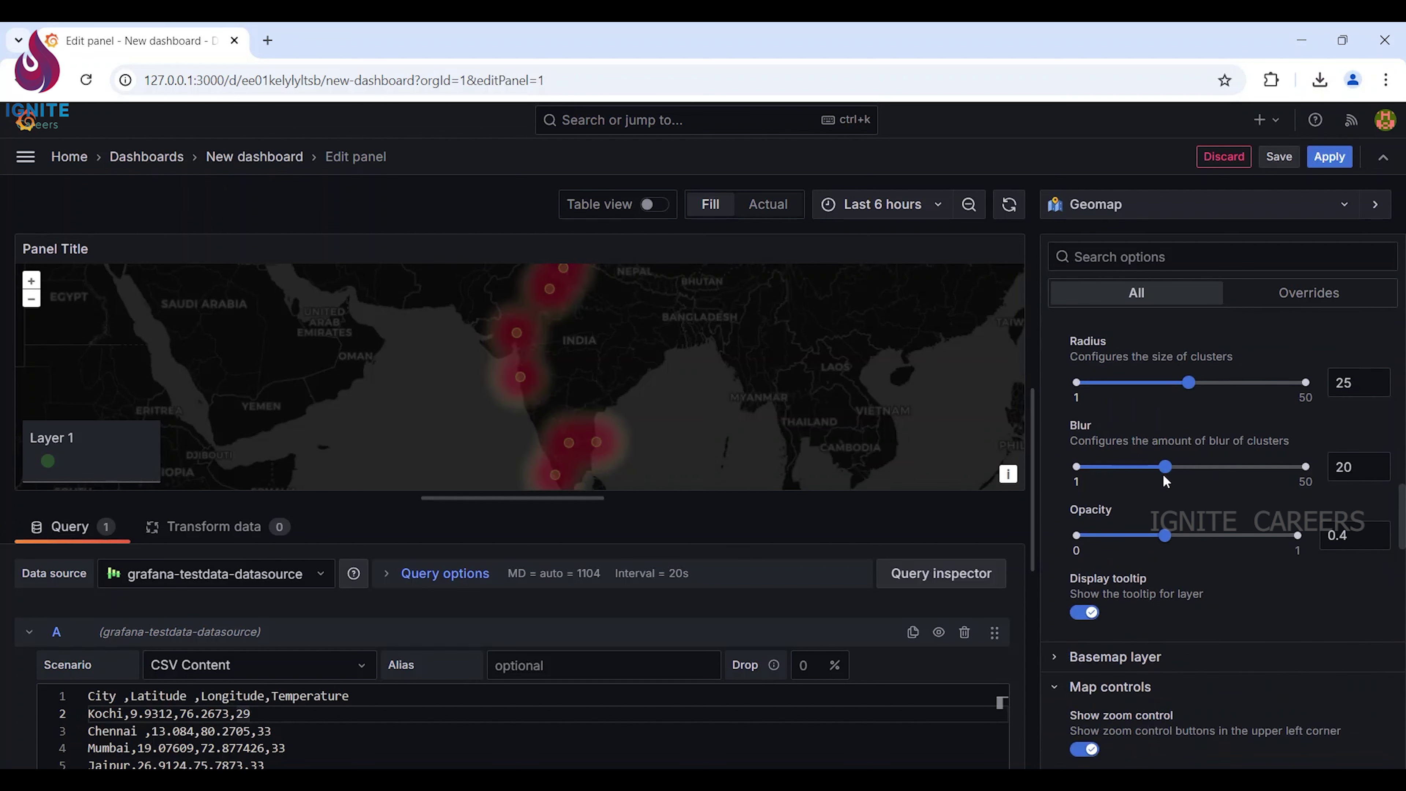
drag(1165, 535, 1233, 537)
Review the panel's basemap, map control, standard option and threshold settings.
scroll(1200, 609, down, 10)
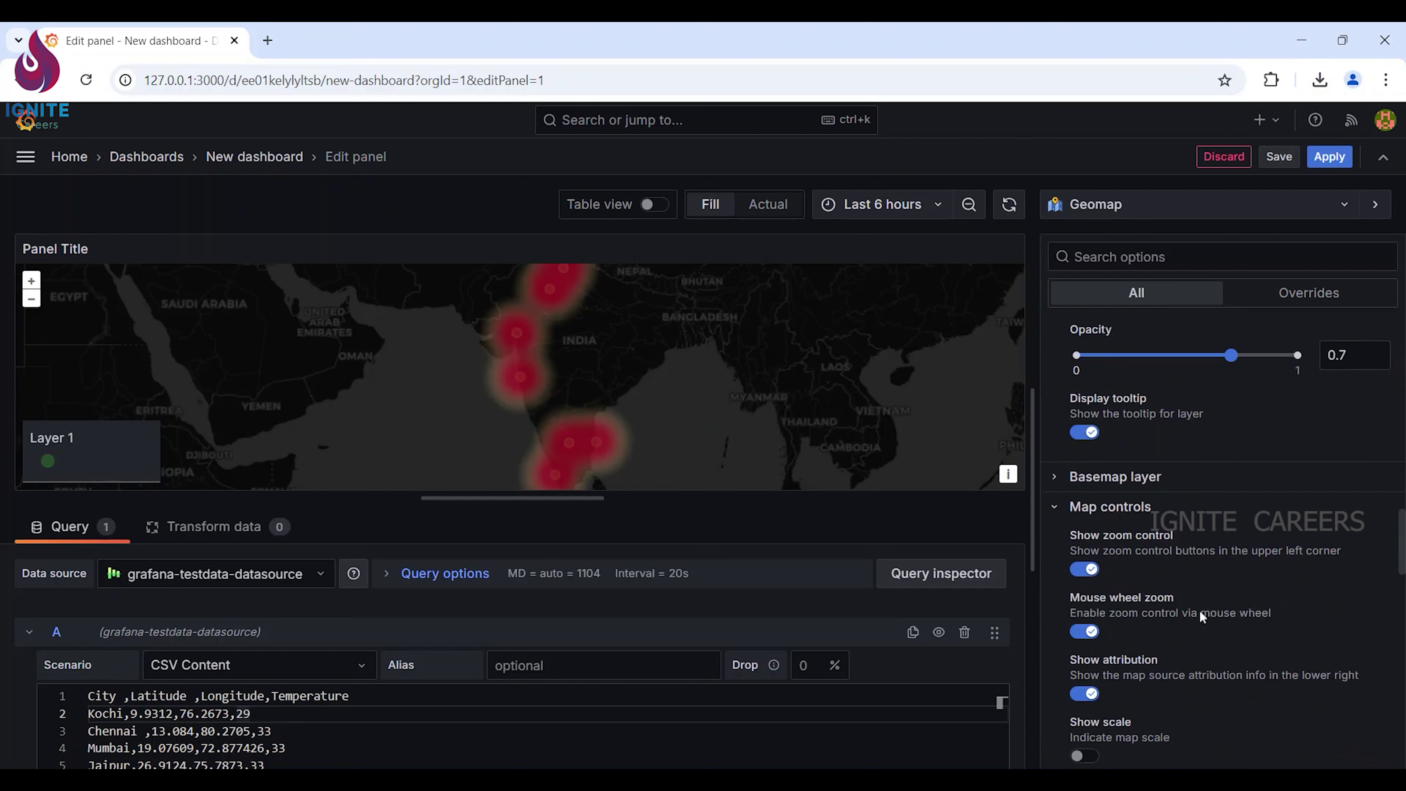
scroll(1197, 606, down, 8)
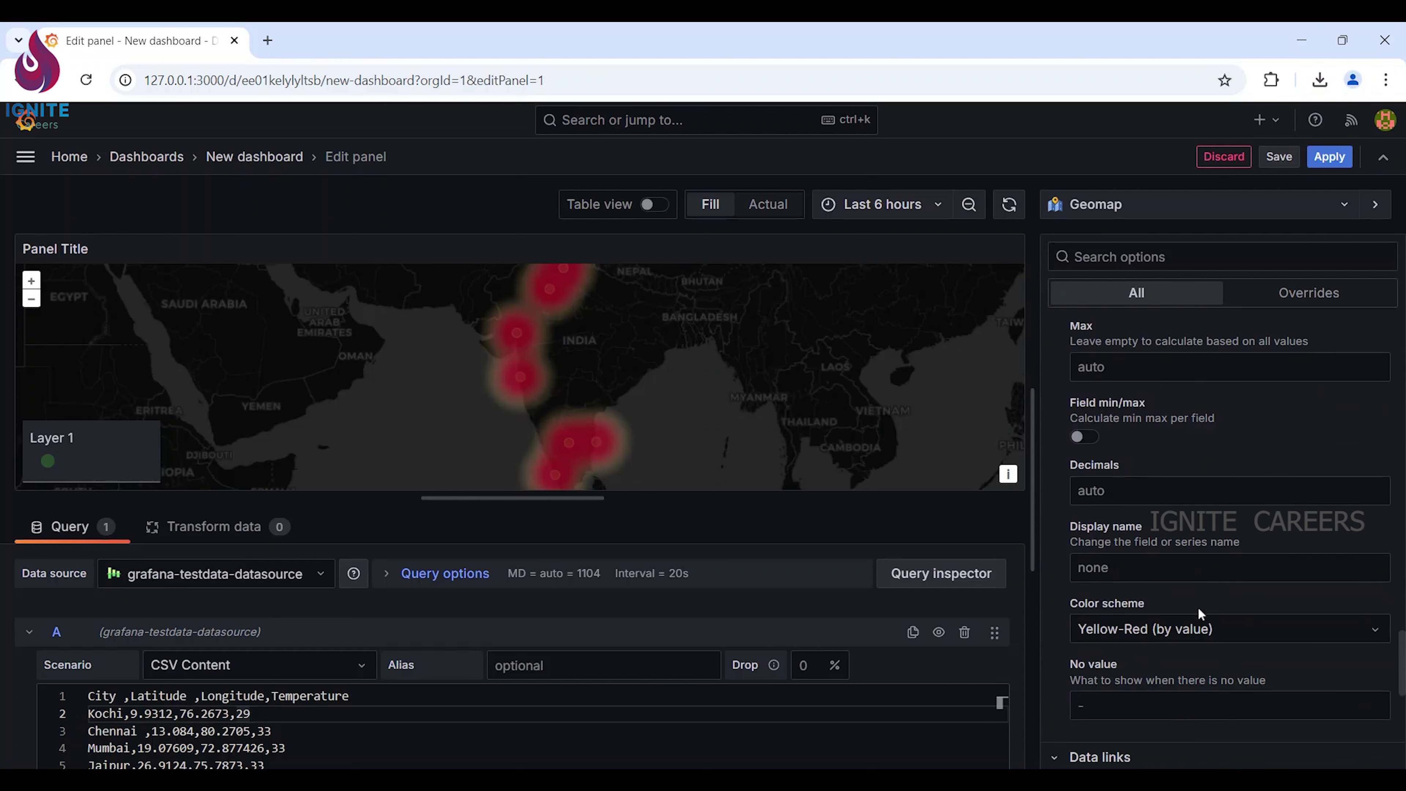
click(1198, 606)
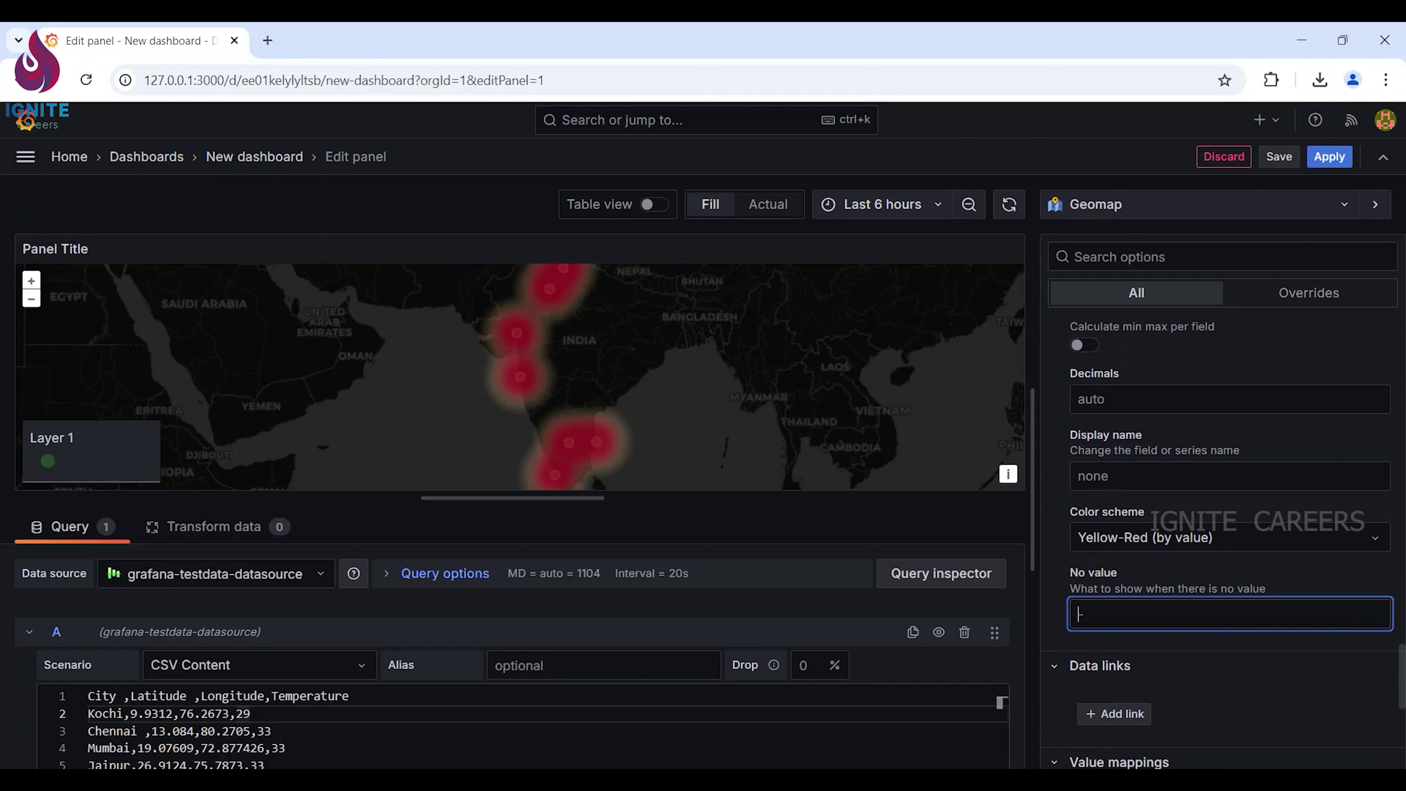
scroll(1199, 609, down, 3)
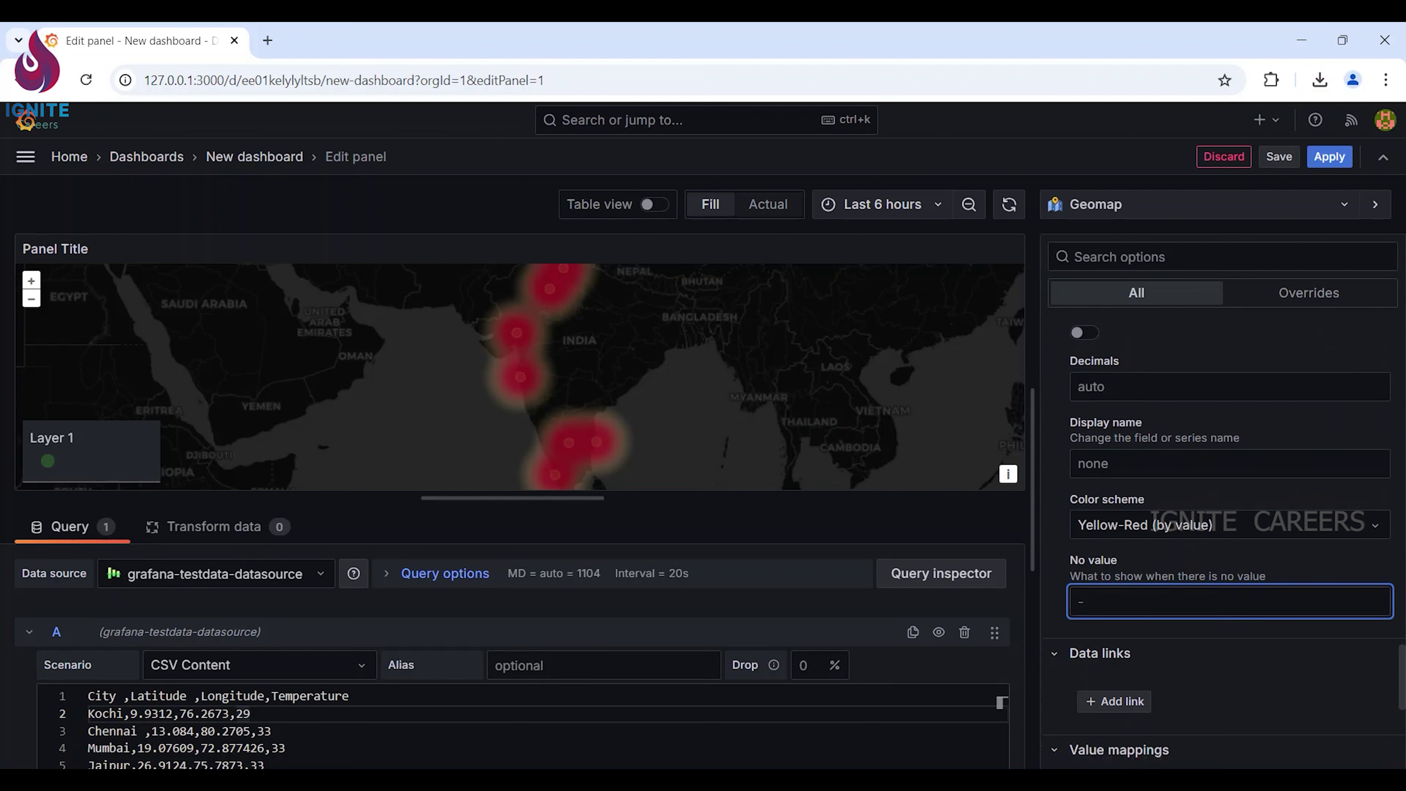
scroll(1204, 607, up, 3)
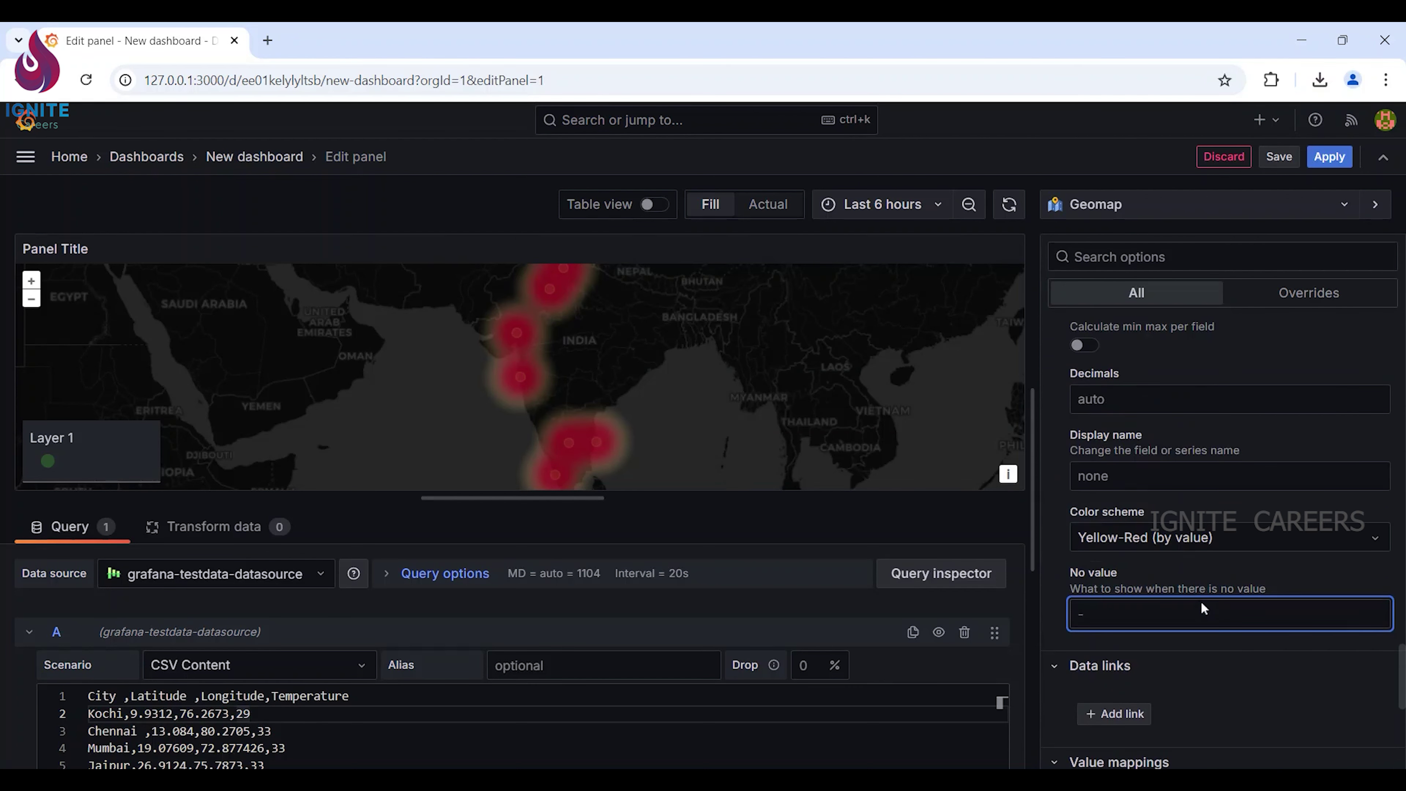
scroll(1203, 607, up, 5)
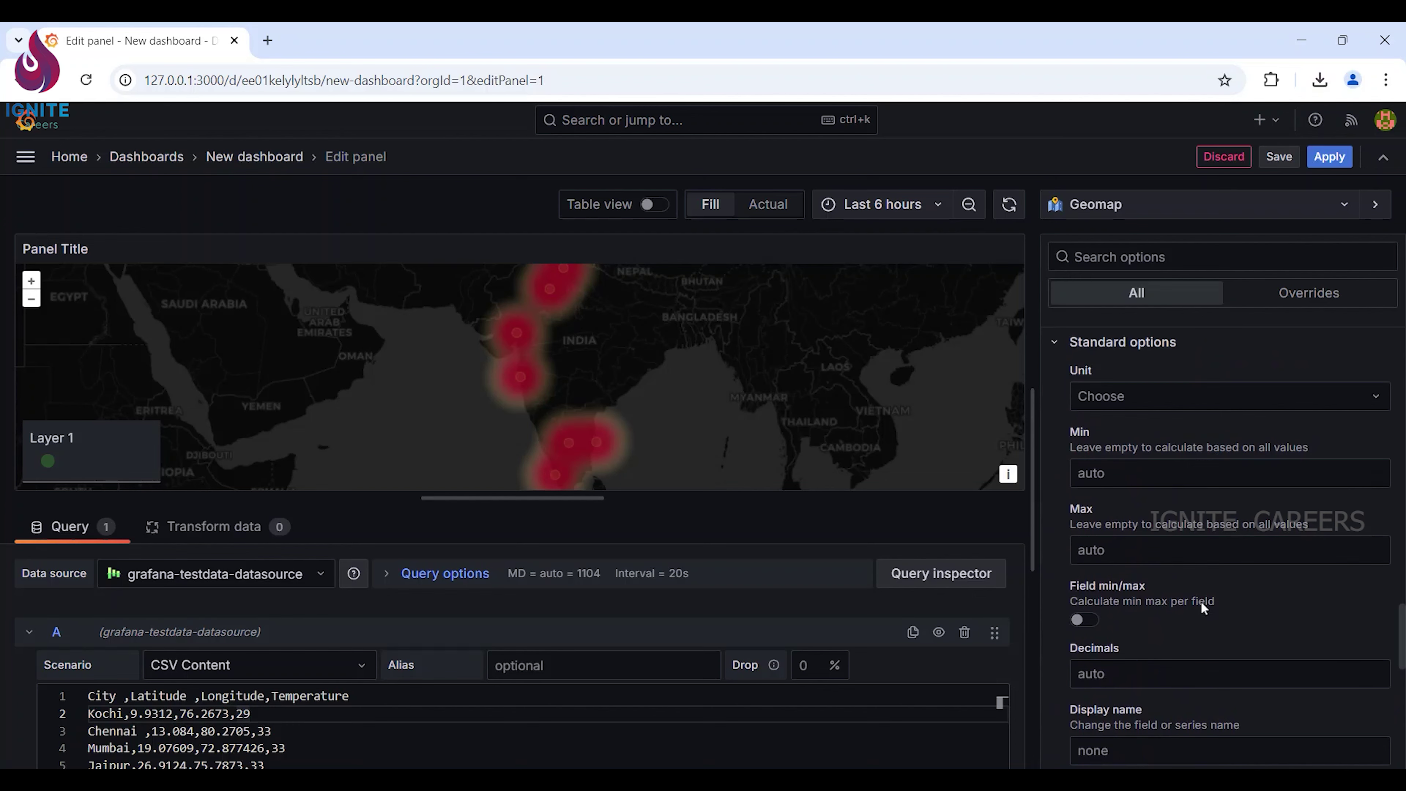
scroll(1200, 601, up, 3)
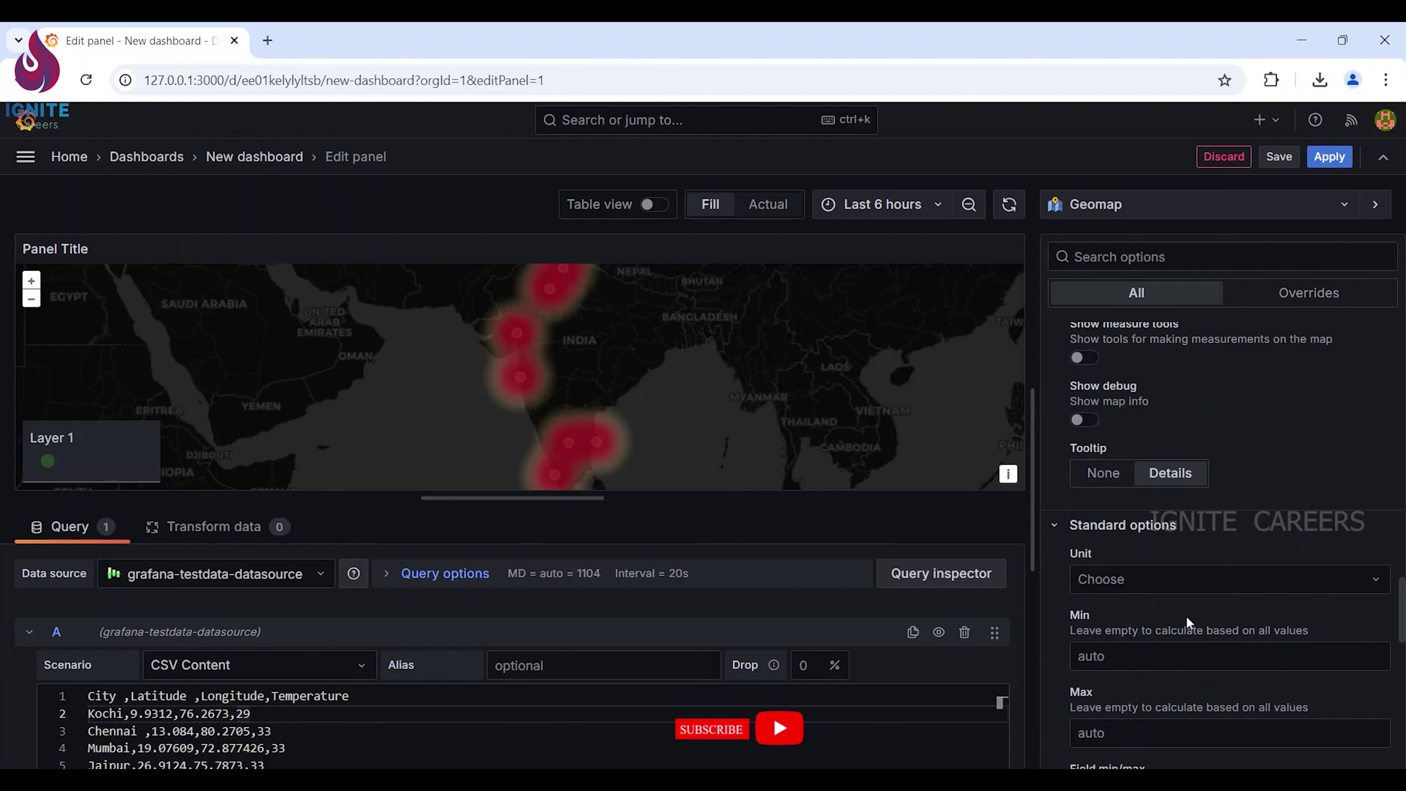
scroll(1193, 607, down, 3)
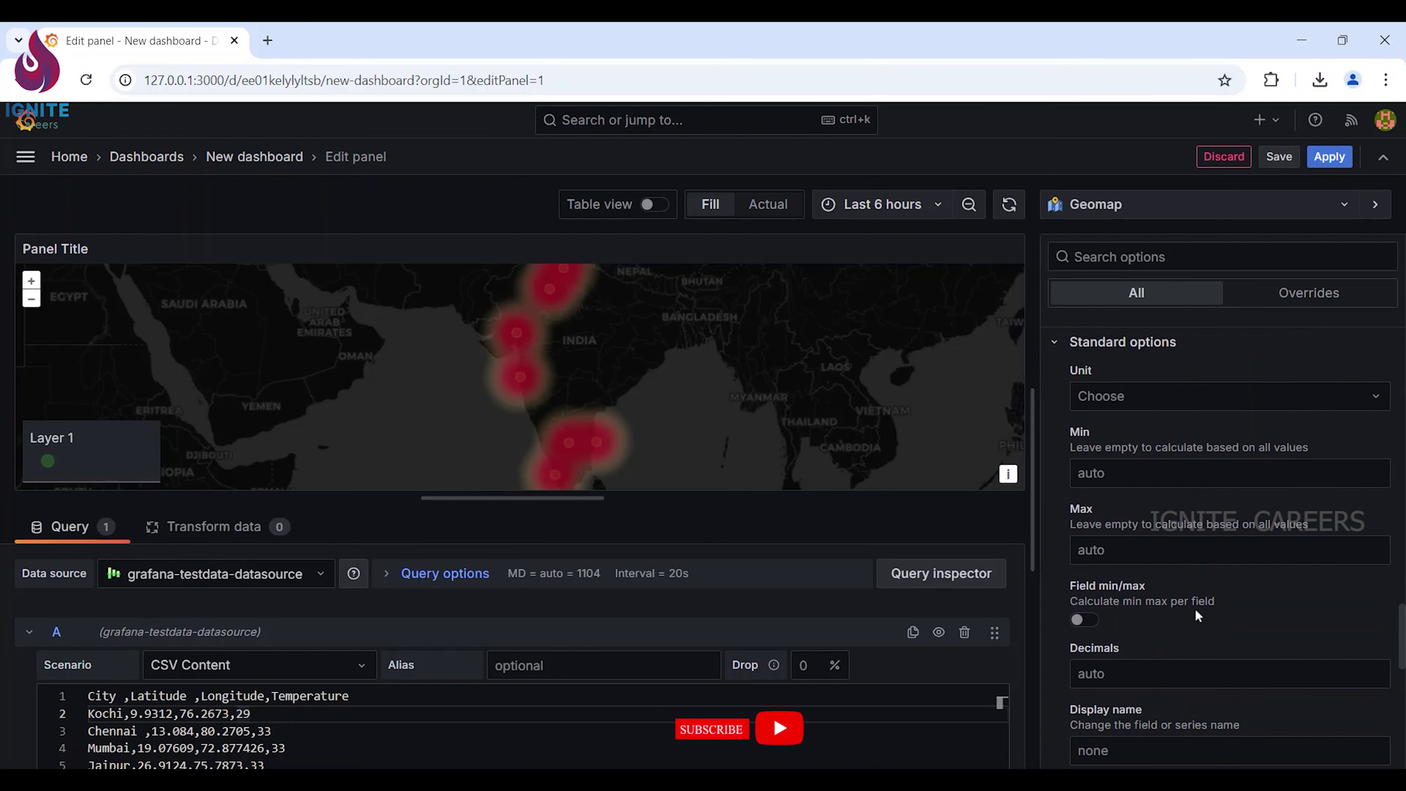
scroll(1195, 614, down, 6)
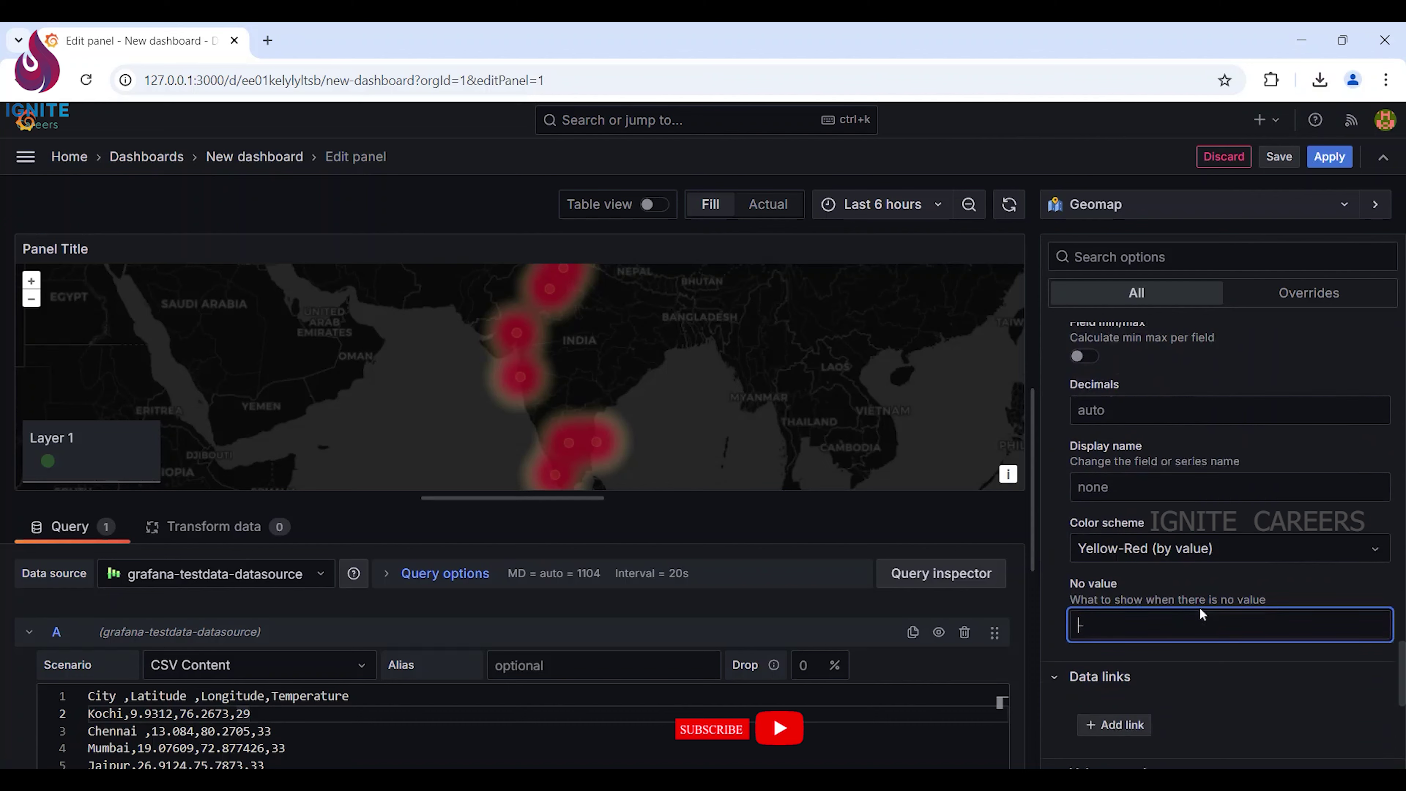
scroll(1212, 599, down, 5)
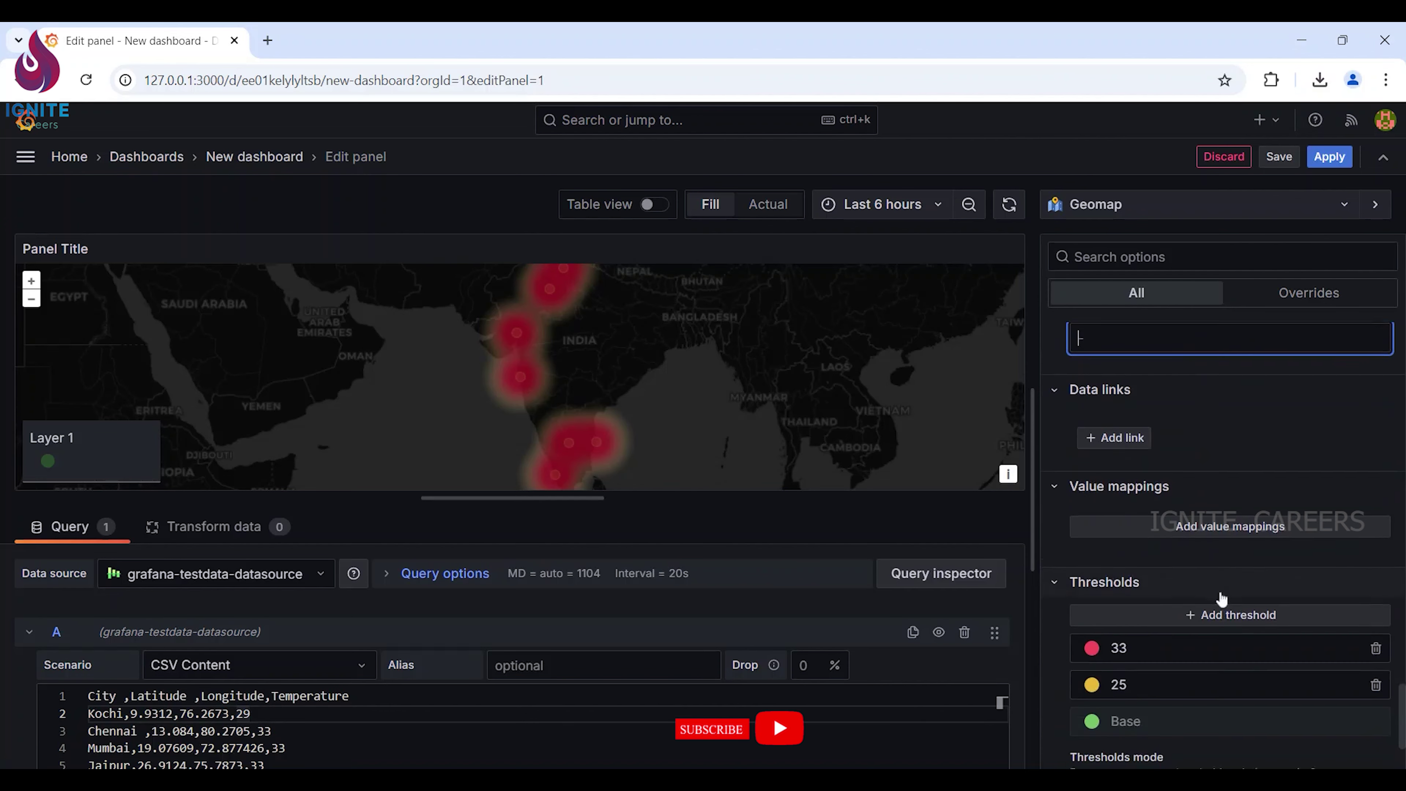
scroll(1238, 604, up, 14)
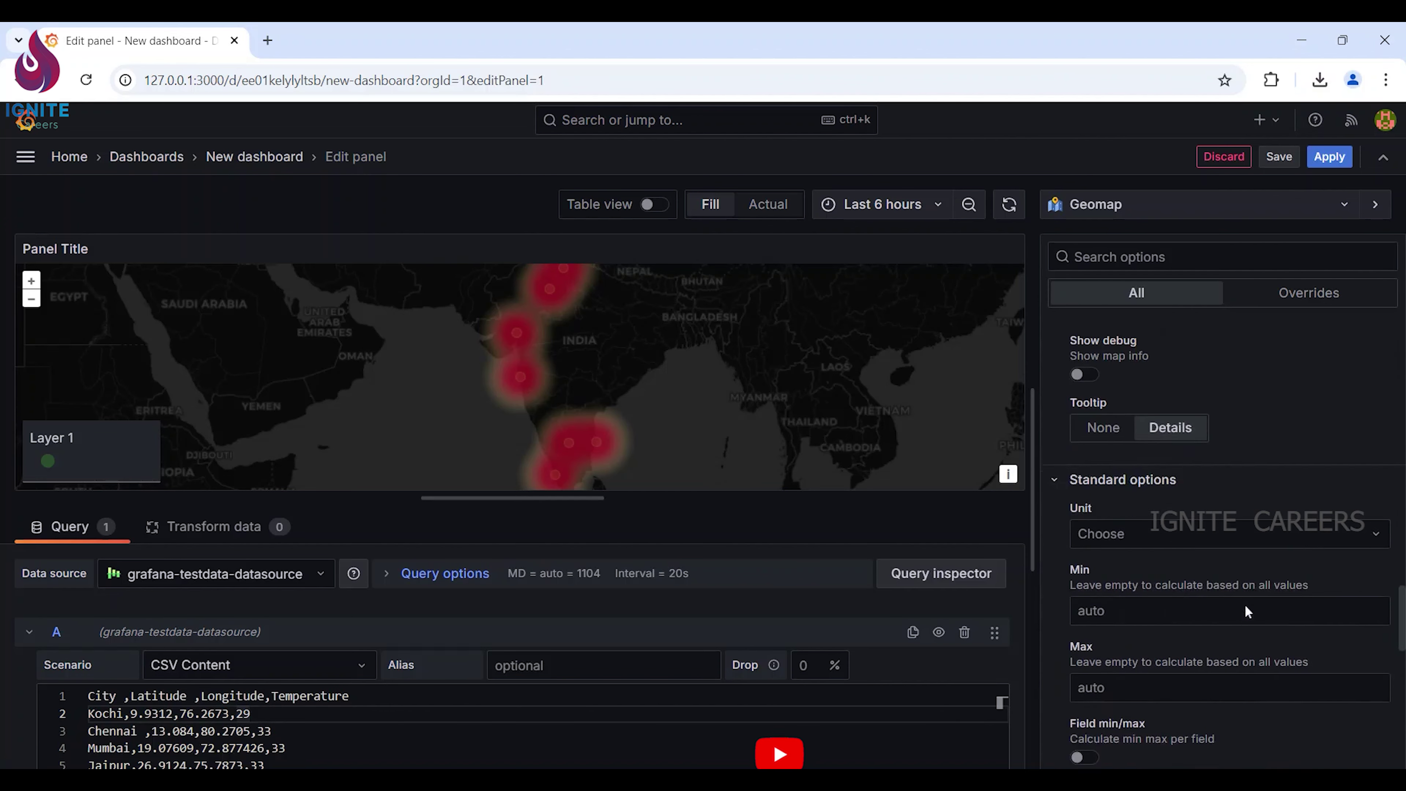
scroll(1244, 604, up, 6)
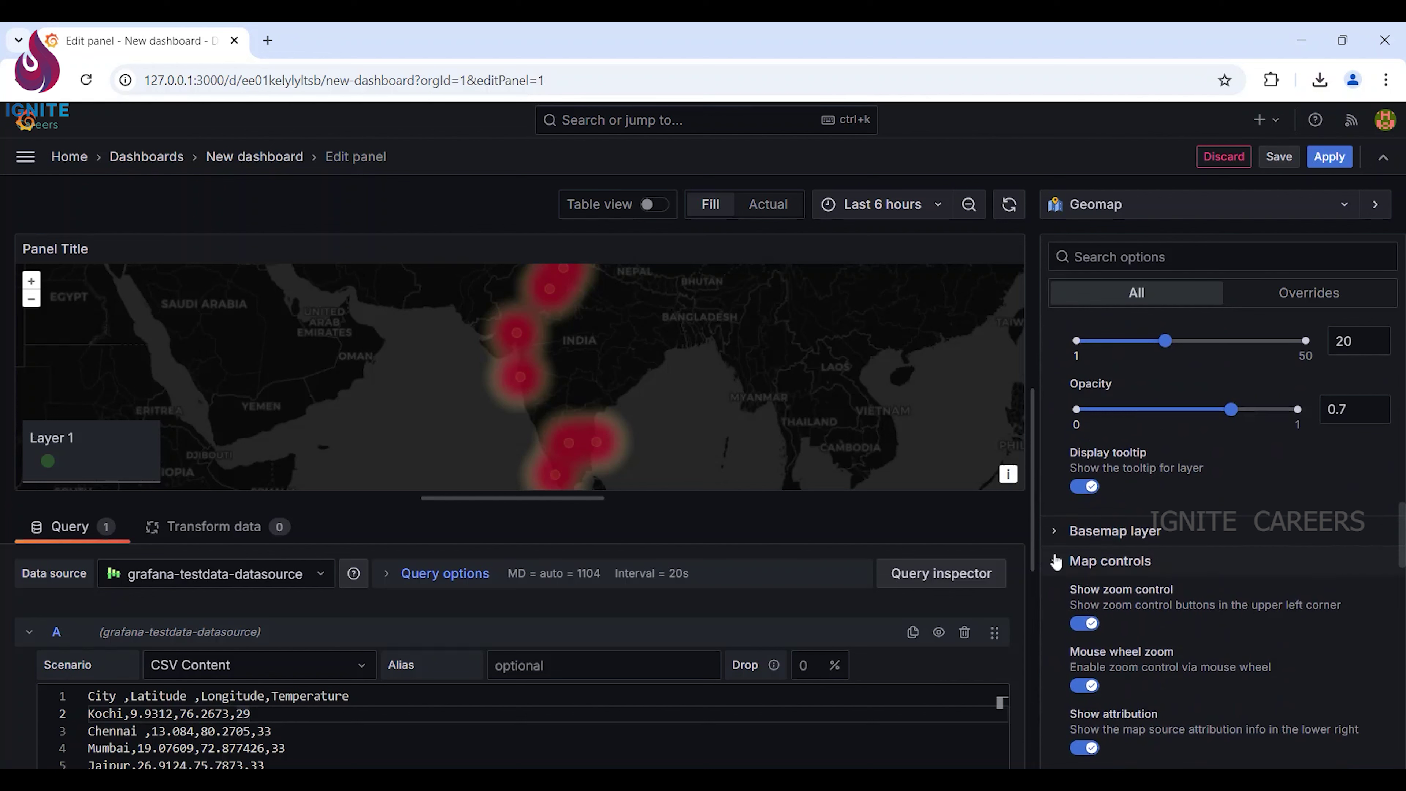
click(1070, 558)
scroll(1185, 590, down, 10)
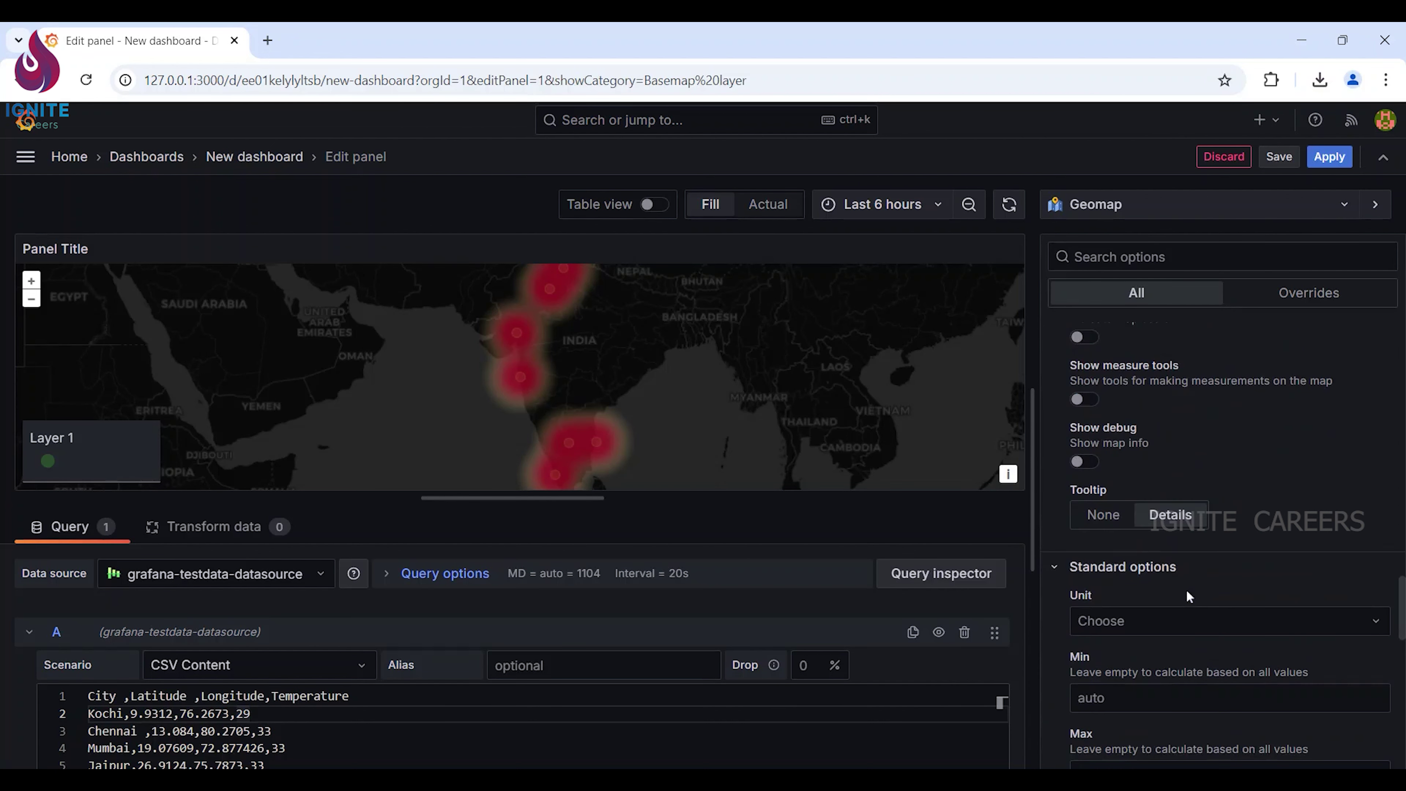
scroll(1187, 593, down, 5)
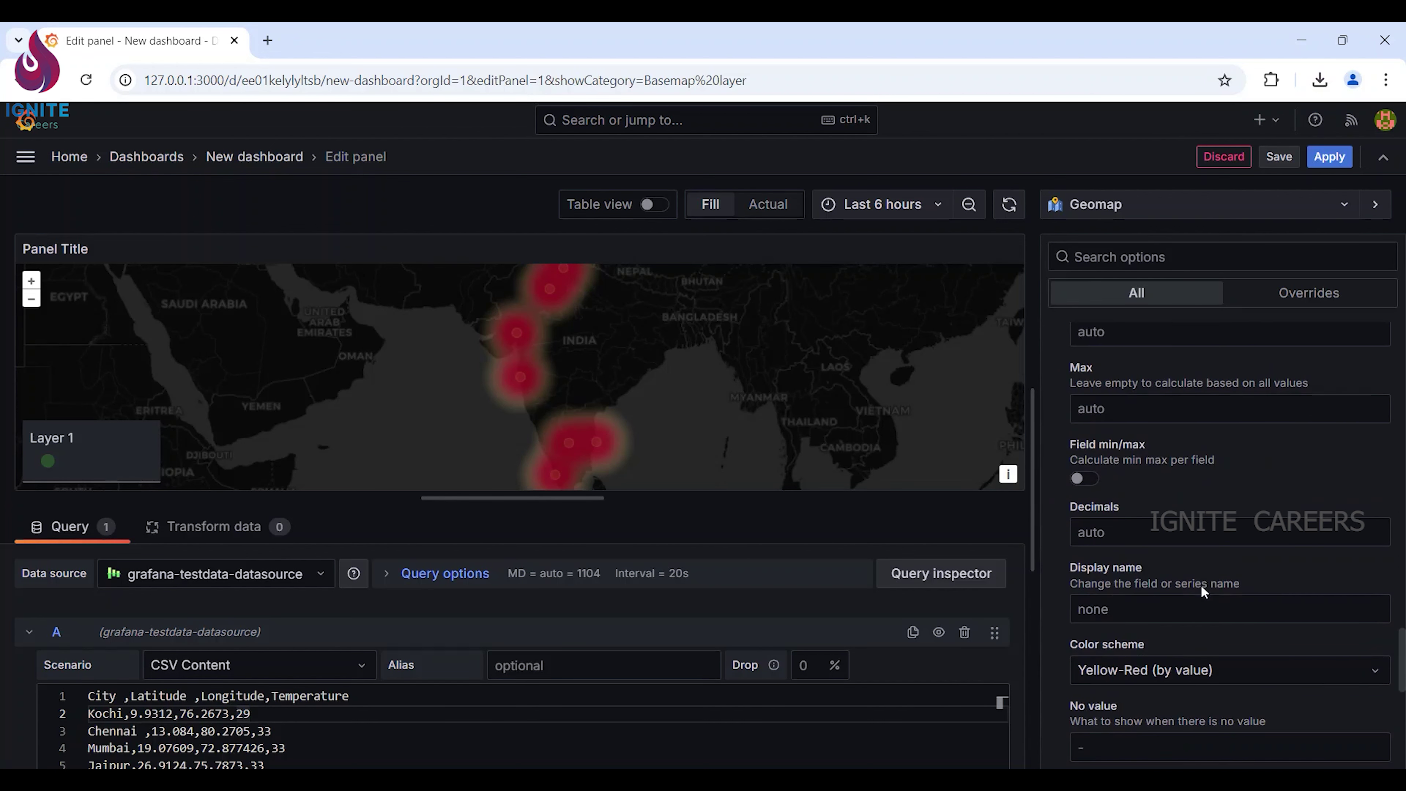
click(1196, 597)
scroll(1199, 593, down, 3)
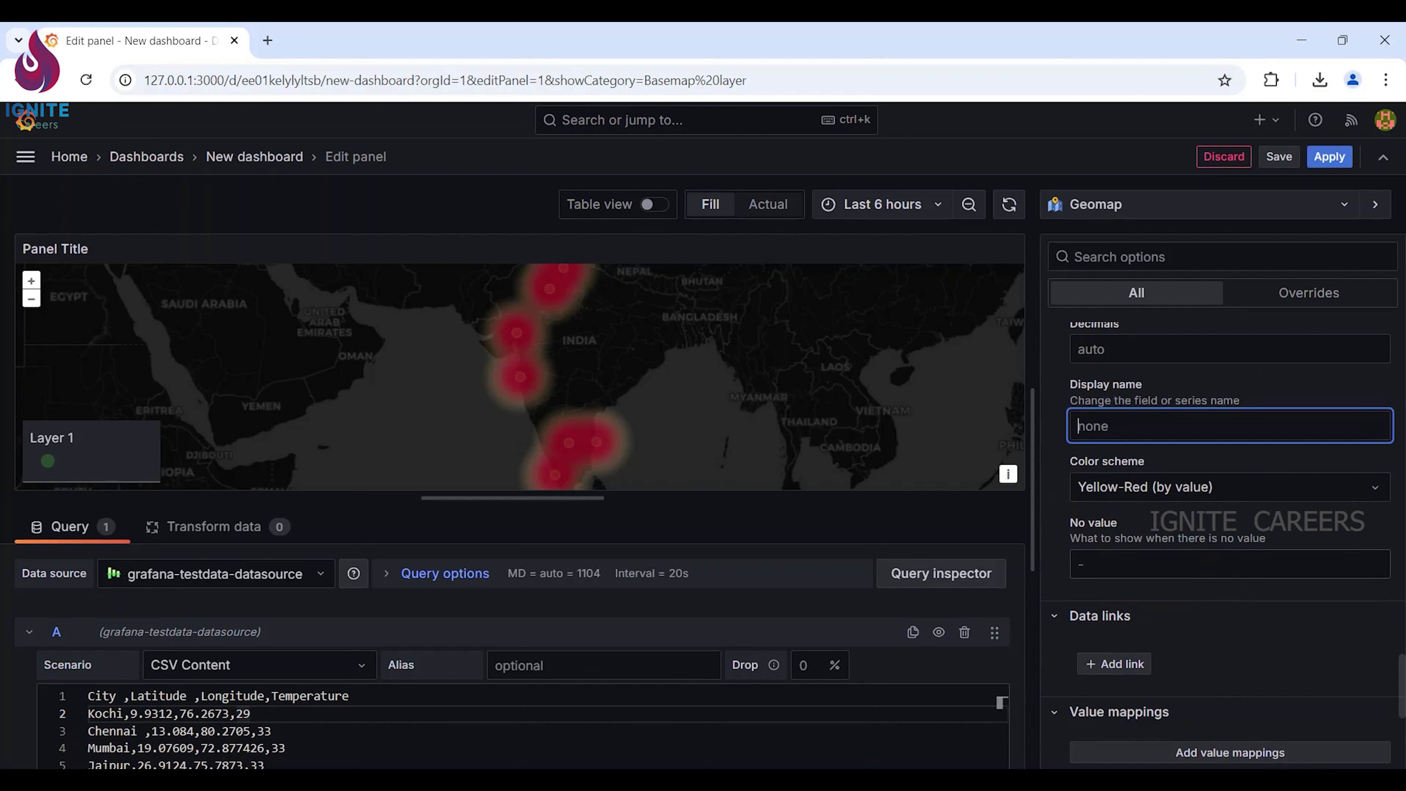
click(1212, 565)
scroll(1223, 499, down, 3)
text(-)
scroll(1213, 574, down, 3)
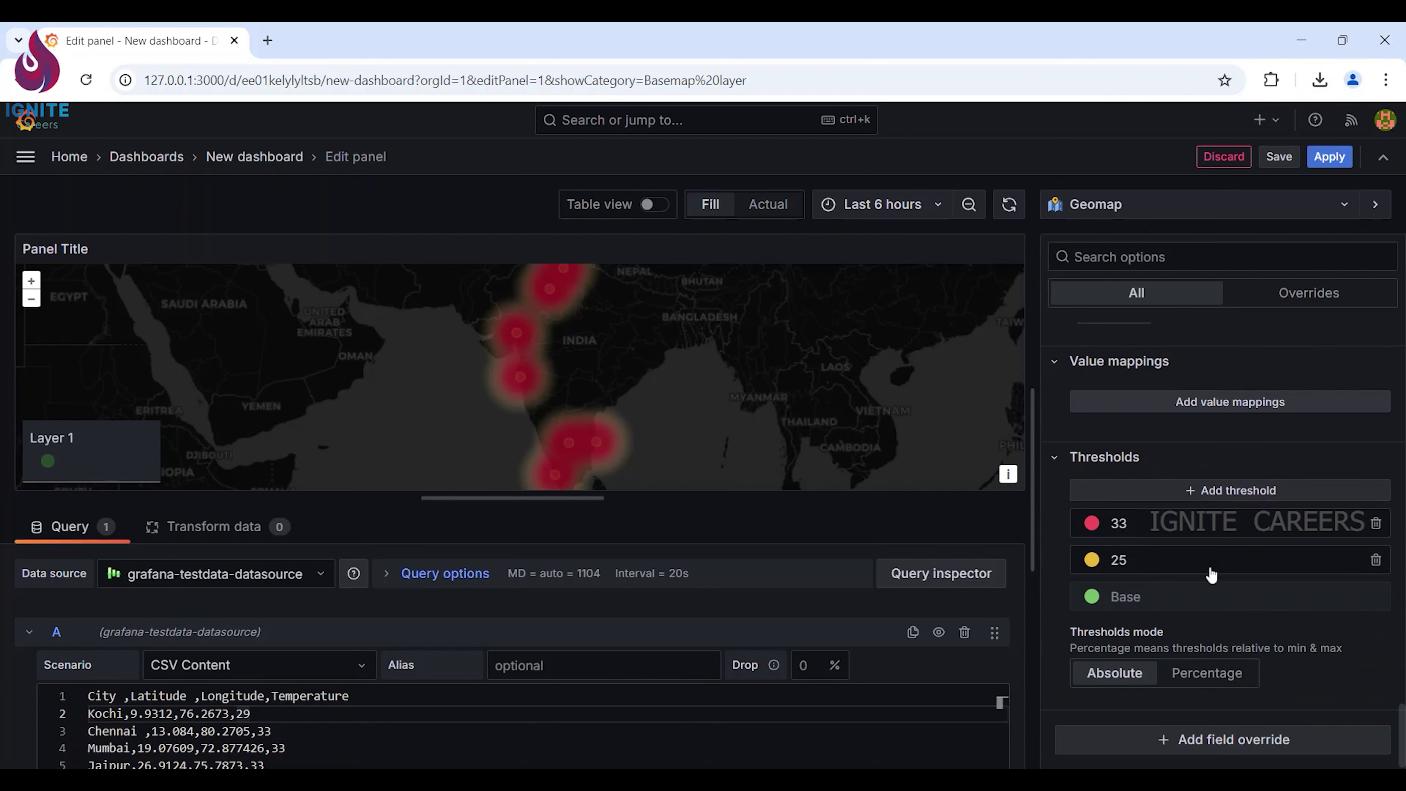
Set the heatmap layer's weight values to the Temperature field.
scroll(1215, 571, up, 8)
scroll(1220, 573, up, 20)
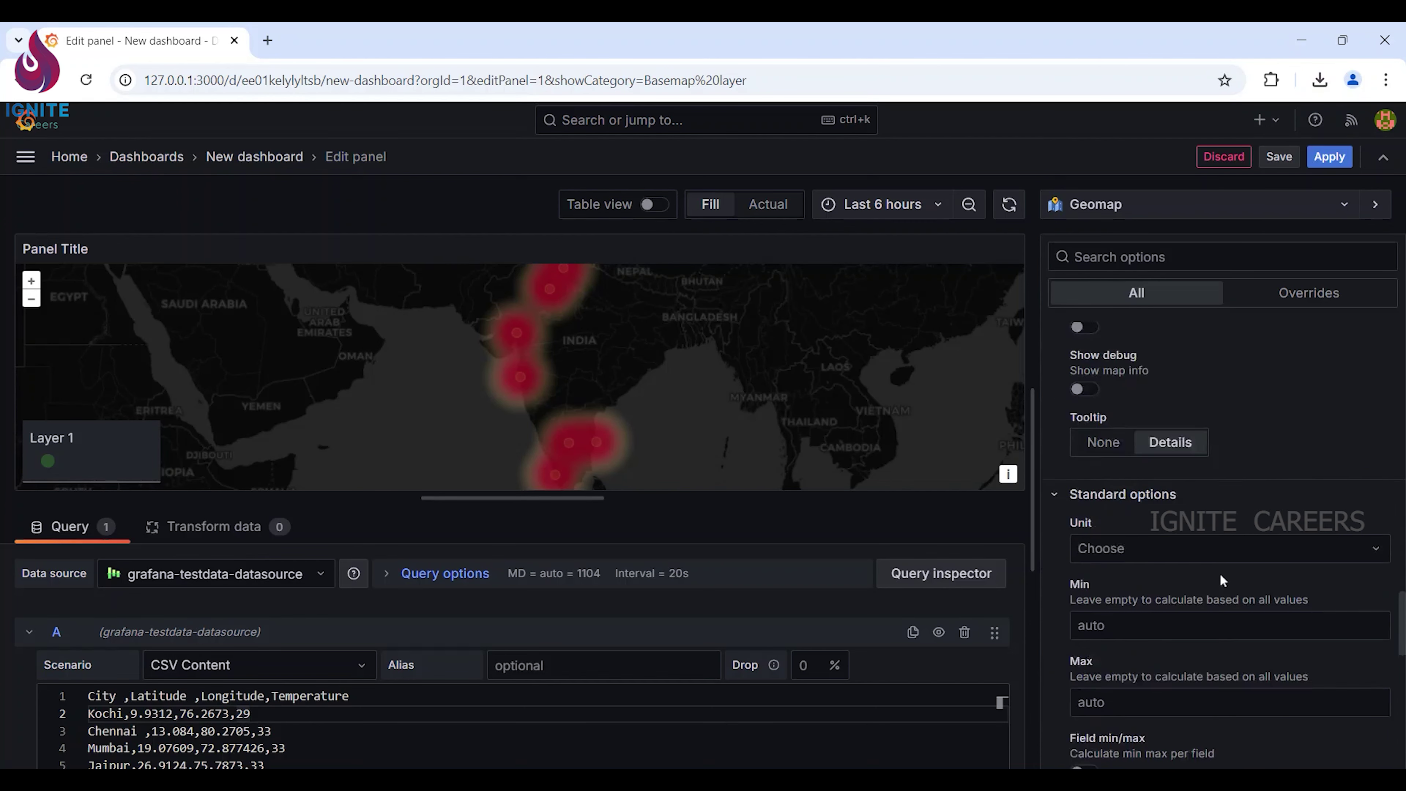
scroll(1222, 575, up, 2)
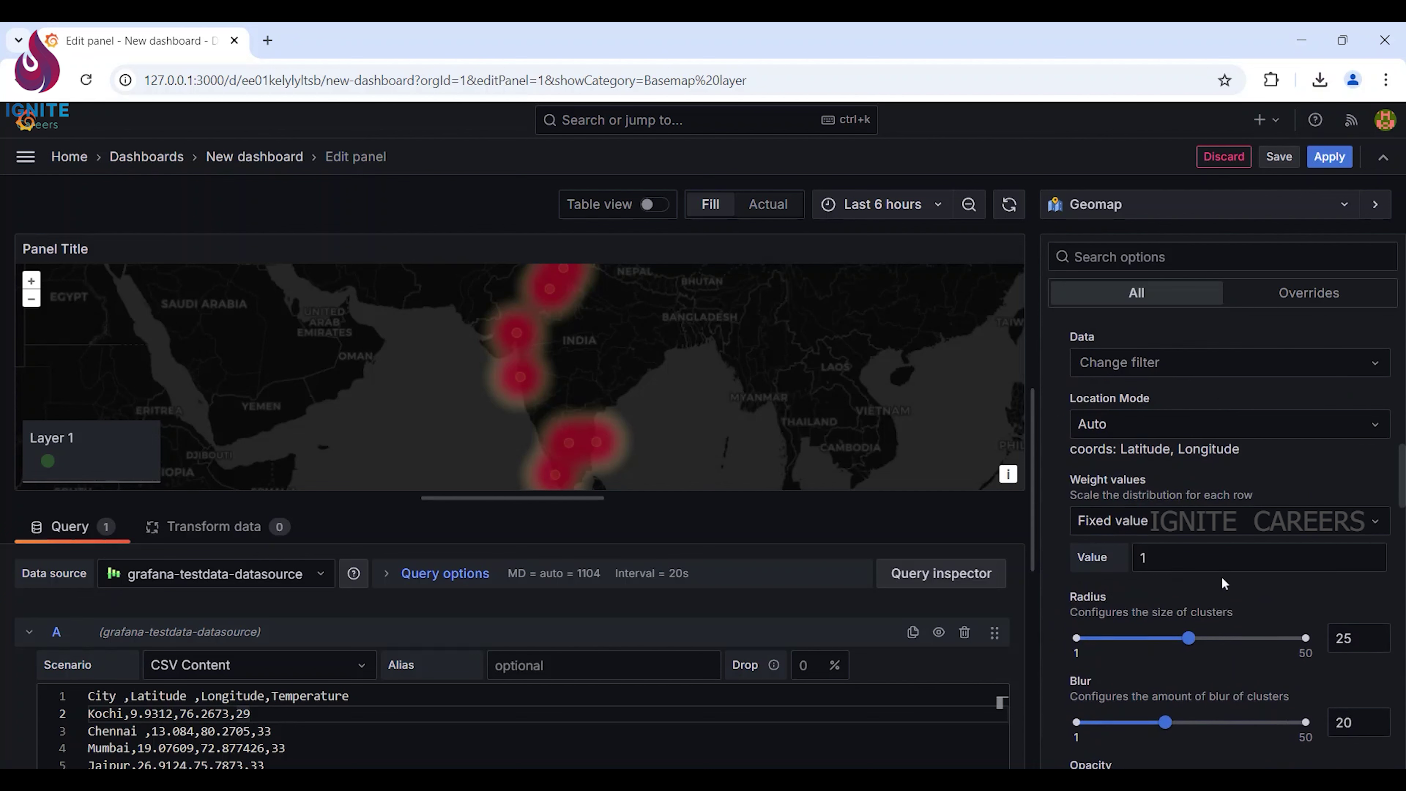
click(1214, 523)
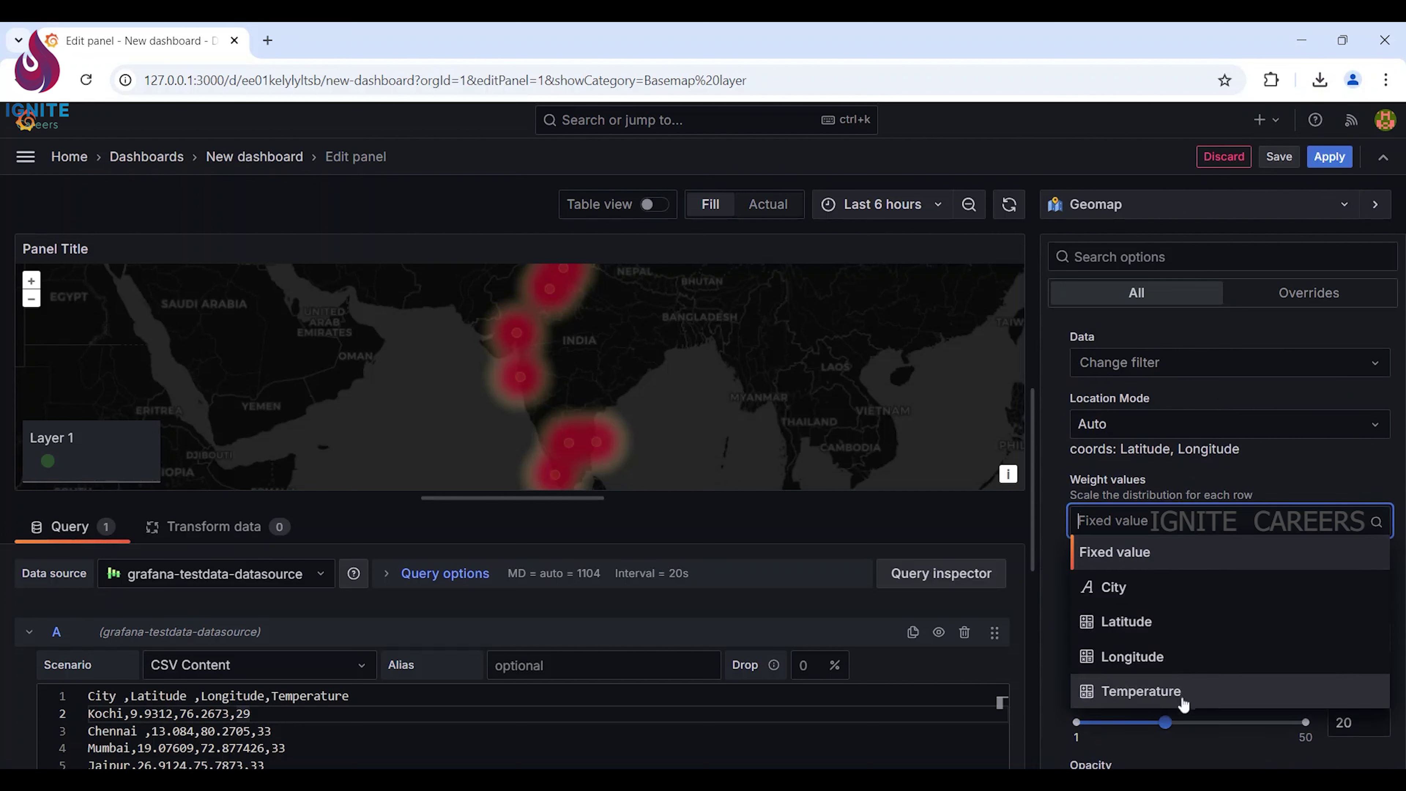
click(1170, 692)
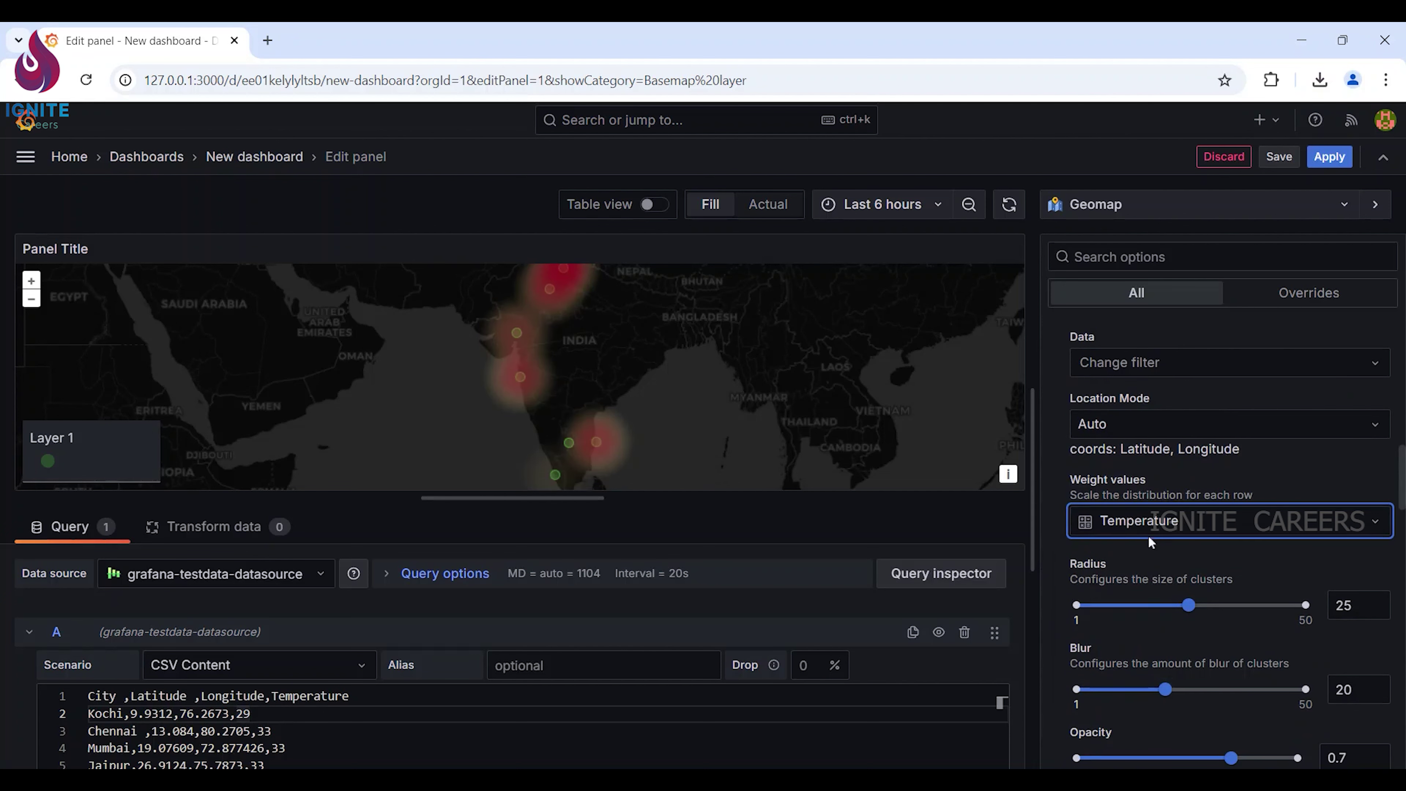
Inspect the city tooltips on the preview map to compare temperatures with the heatmap intensity from north to south India.
drag(596, 398, 588, 426)
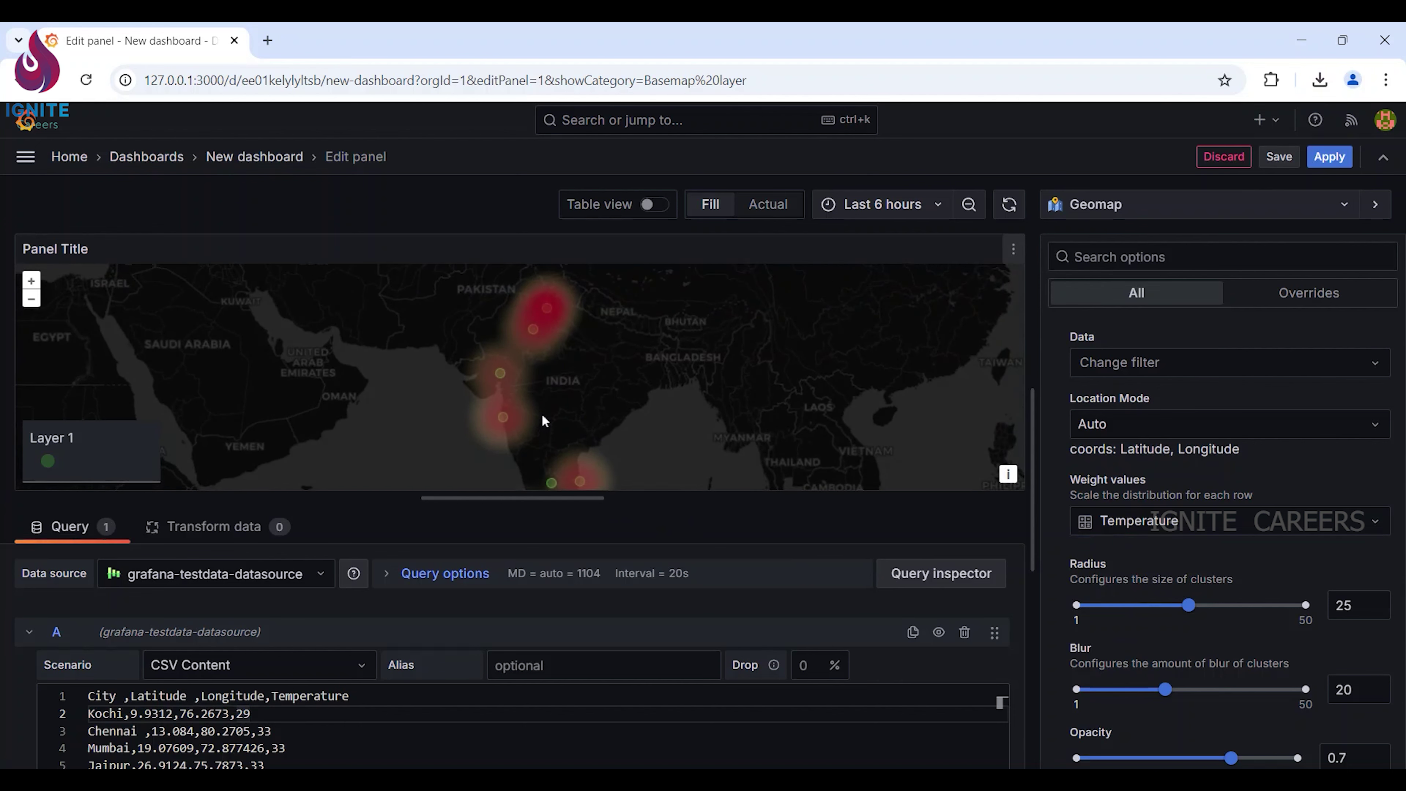
click(527, 380)
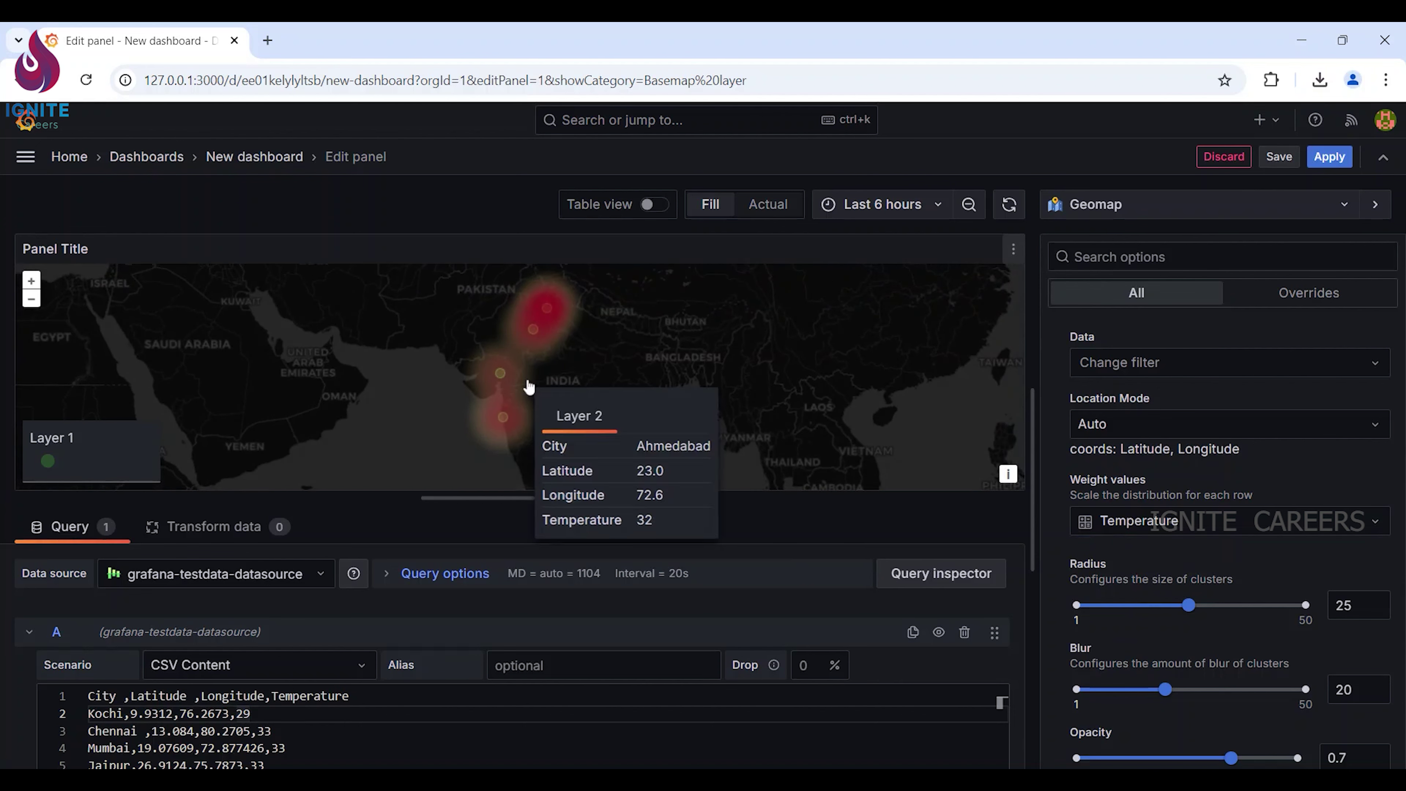
click(544, 313)
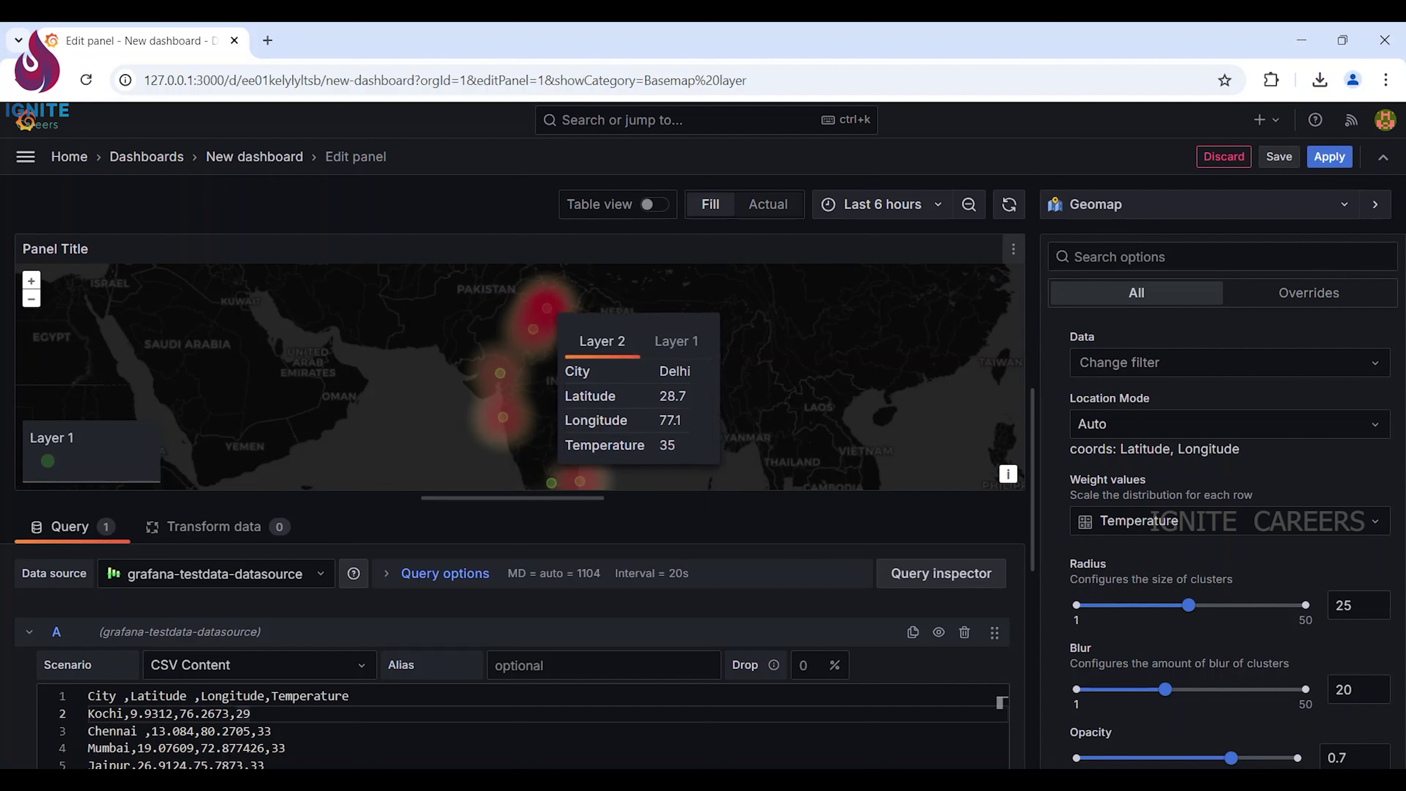
scroll(569, 408, down, 2)
drag(571, 407, 571, 356)
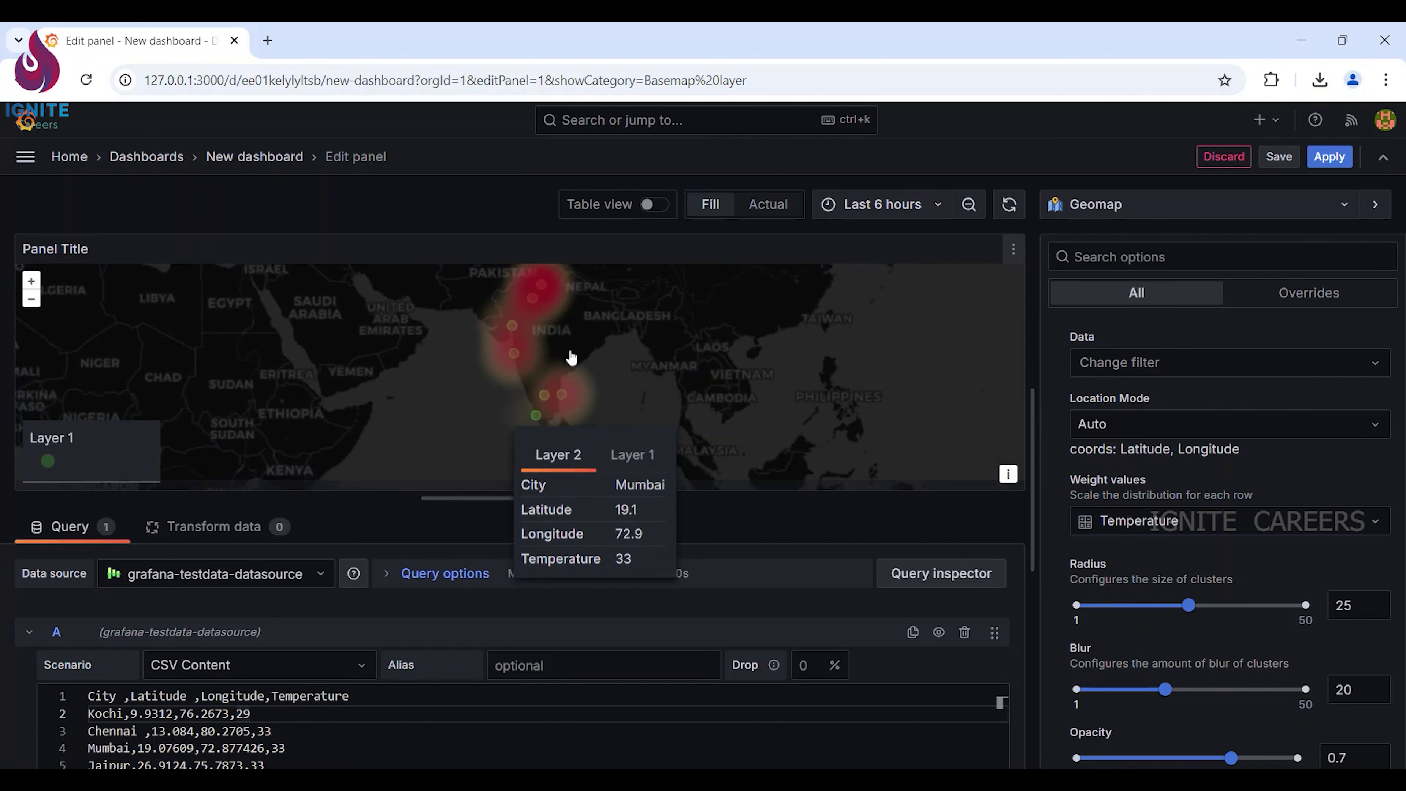
Compare the temperatures of Chennai and the nearby southern cities with their heatmap intensity, then the northern cities' heat spots on the preview map.
scroll(554, 411, up, 2)
mouse_move(574, 394)
mouse_move(527, 429)
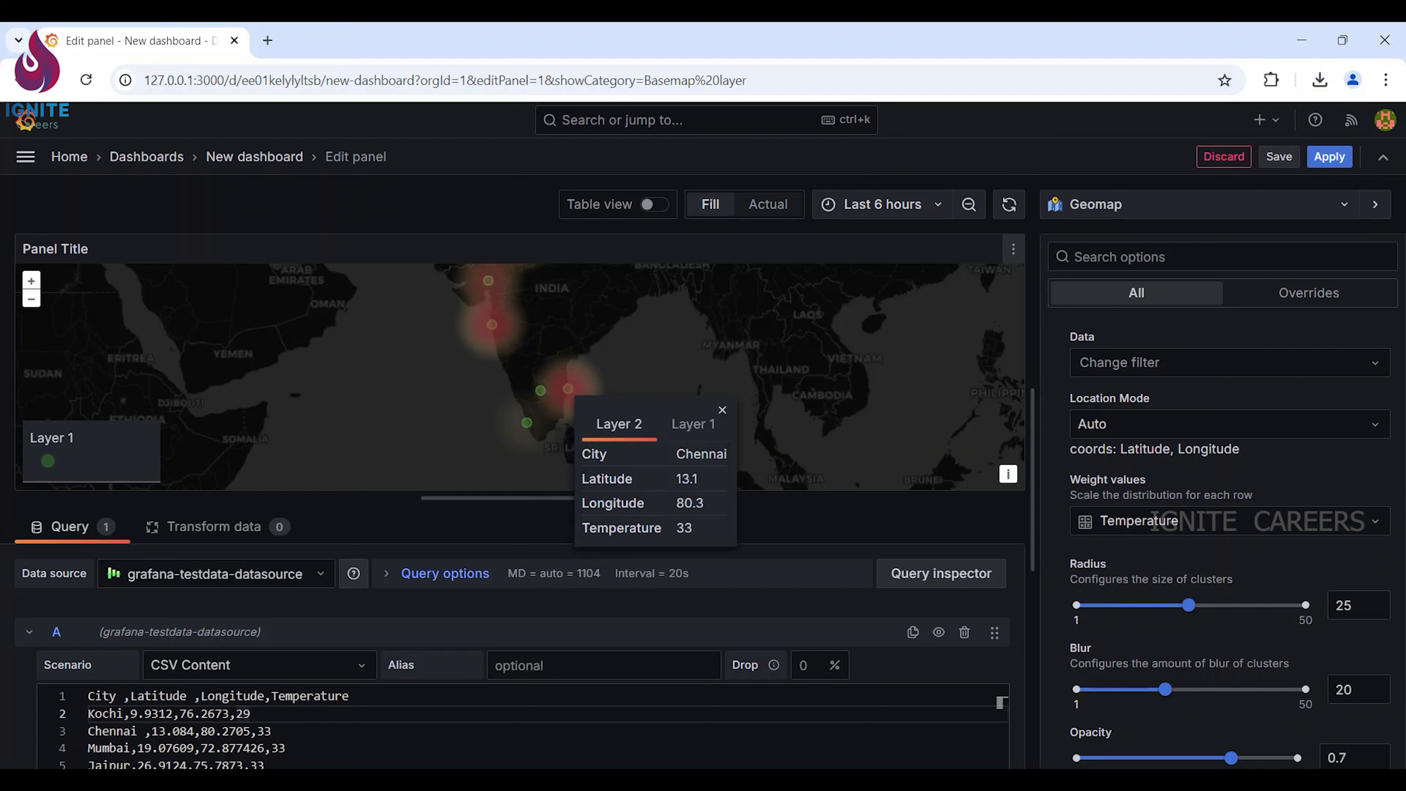
click(520, 413)
drag(550, 312, 565, 390)
scroll(551, 313, up, 2)
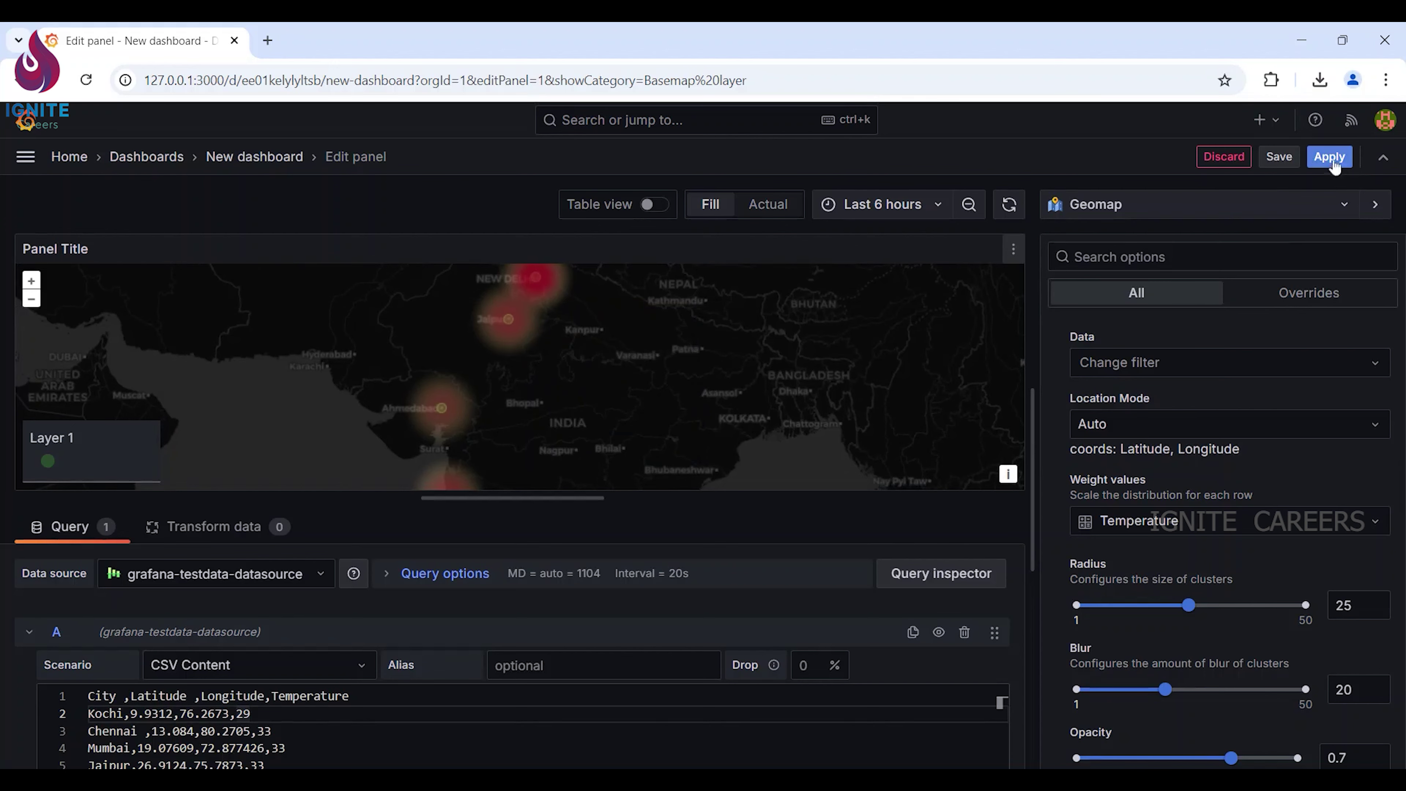
Save the dashboard and apply the Geomap panel changes to return to the dashboard view.
click(1278, 156)
click(826, 435)
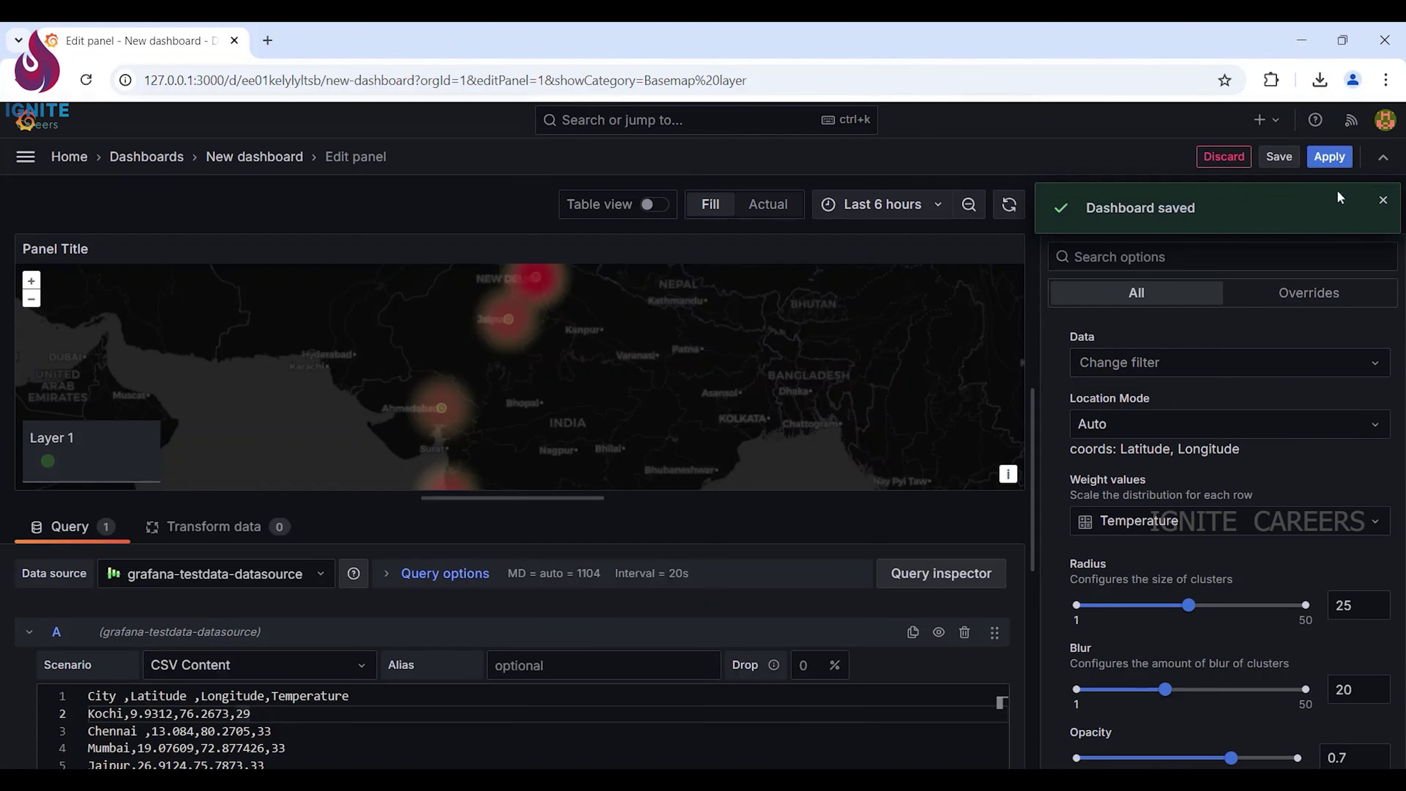
click(1327, 157)
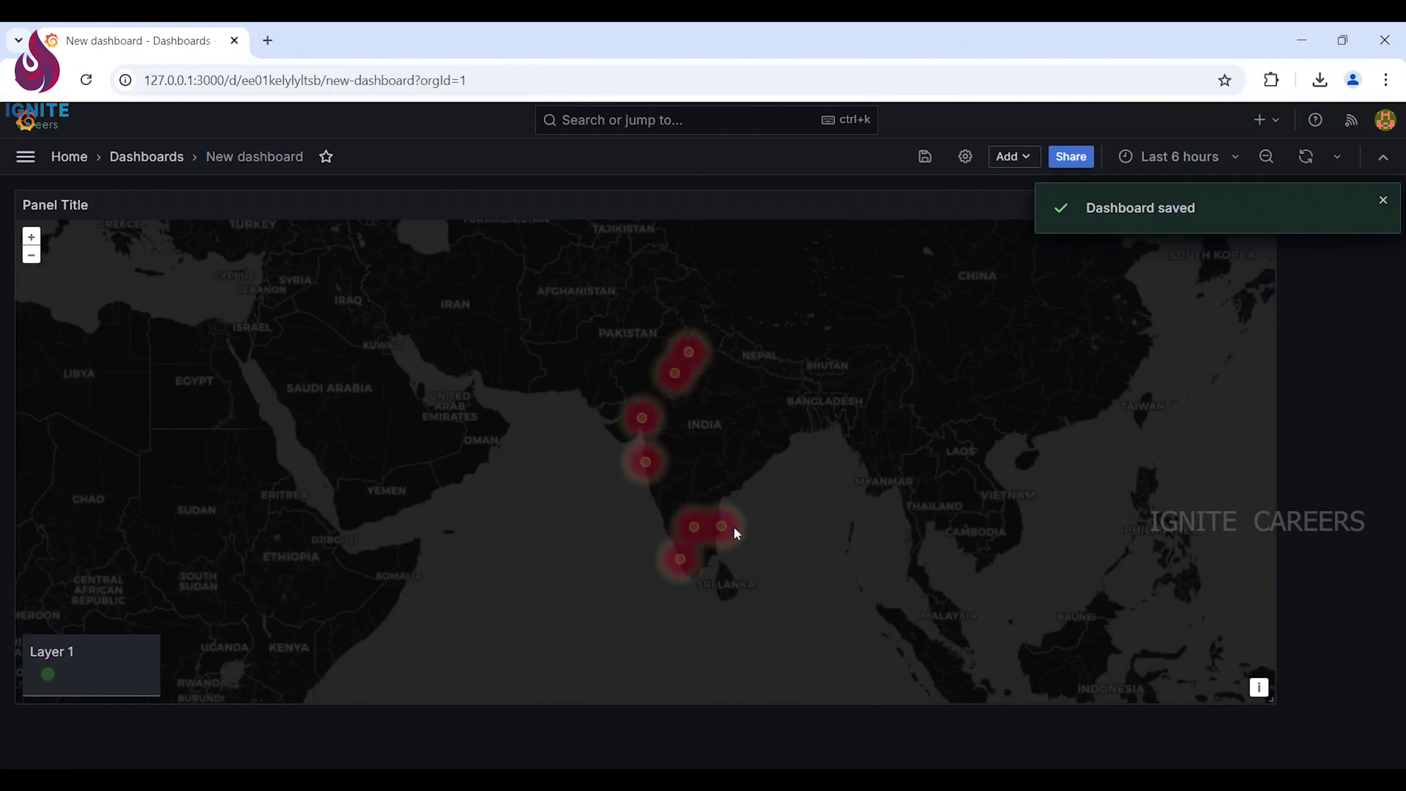
Reload the dashboard page to redraw the heatmap with the saved temperature weighting.
click(736, 531)
click(963, 395)
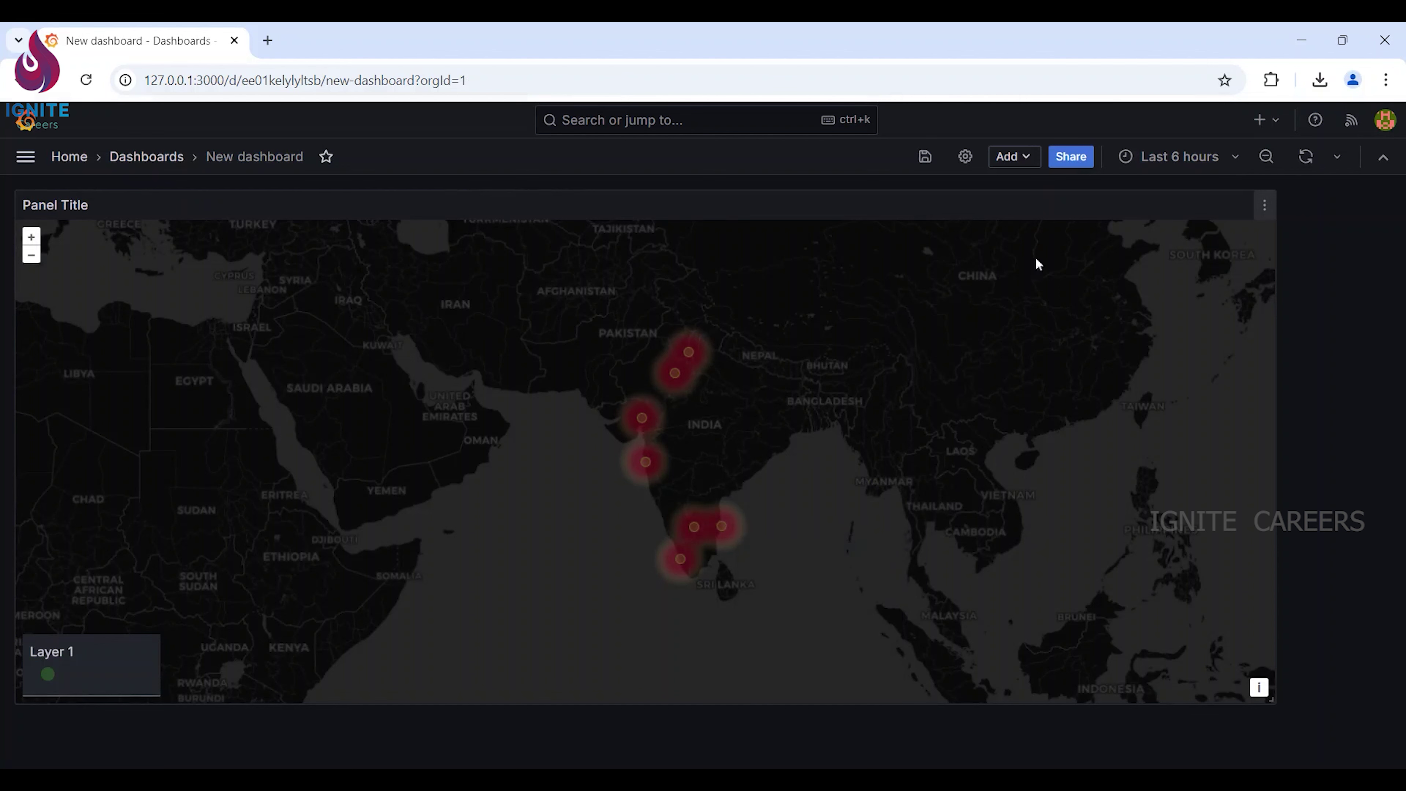
click(88, 84)
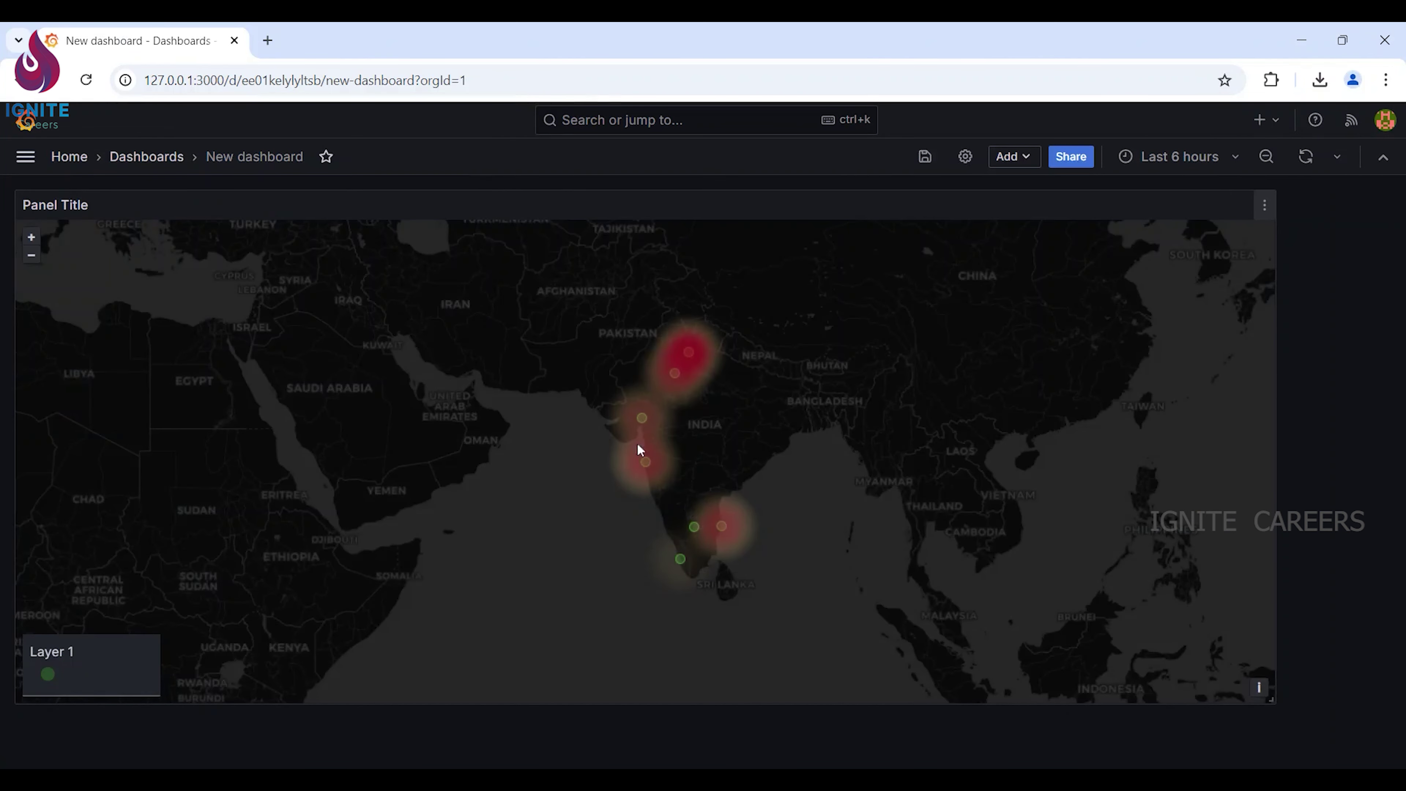
Inspect the city tooltips for Mumbai, Jaipur and New Delhi on the dashboard map to compare temperatures with heatmap intensity.
click(650, 466)
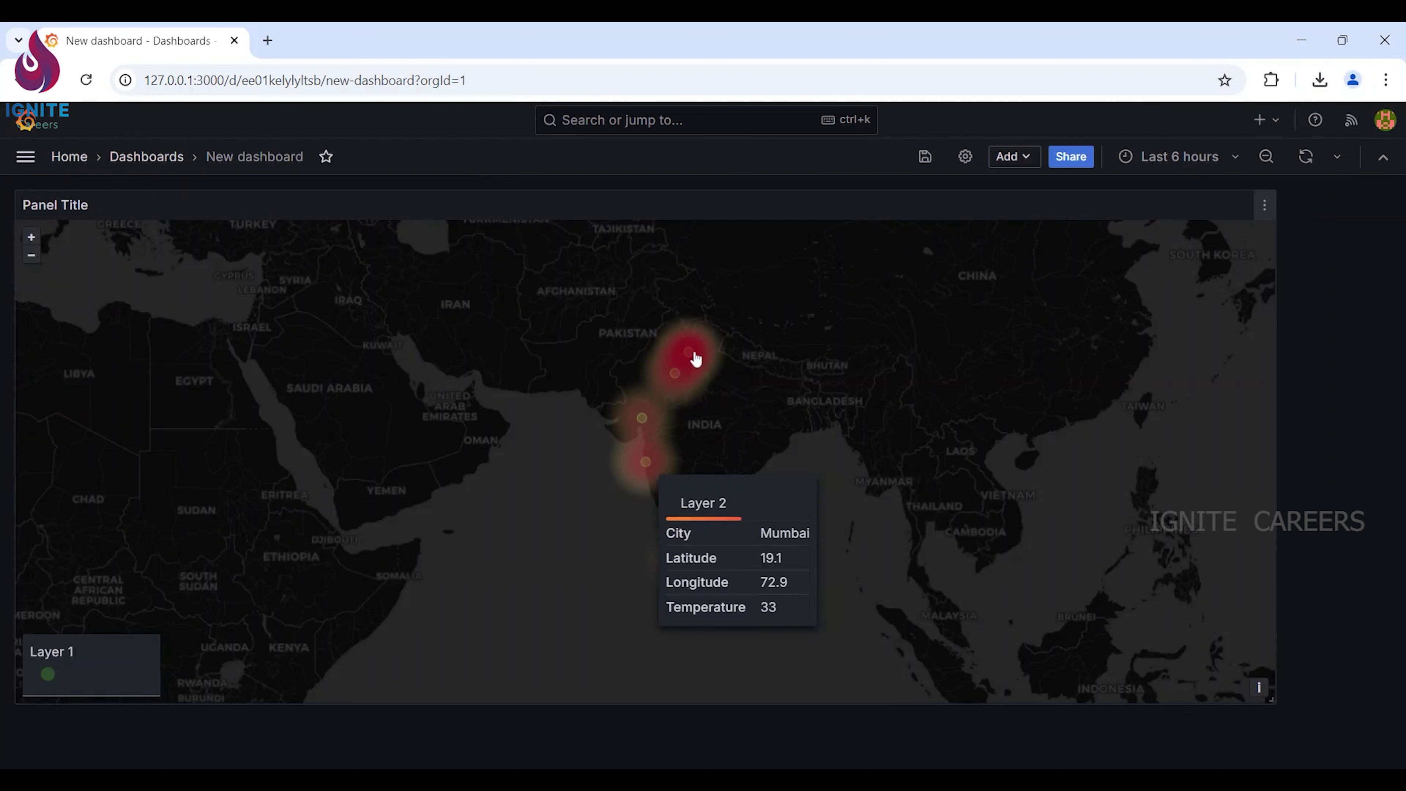
click(943, 550)
scroll(776, 395, up, 3)
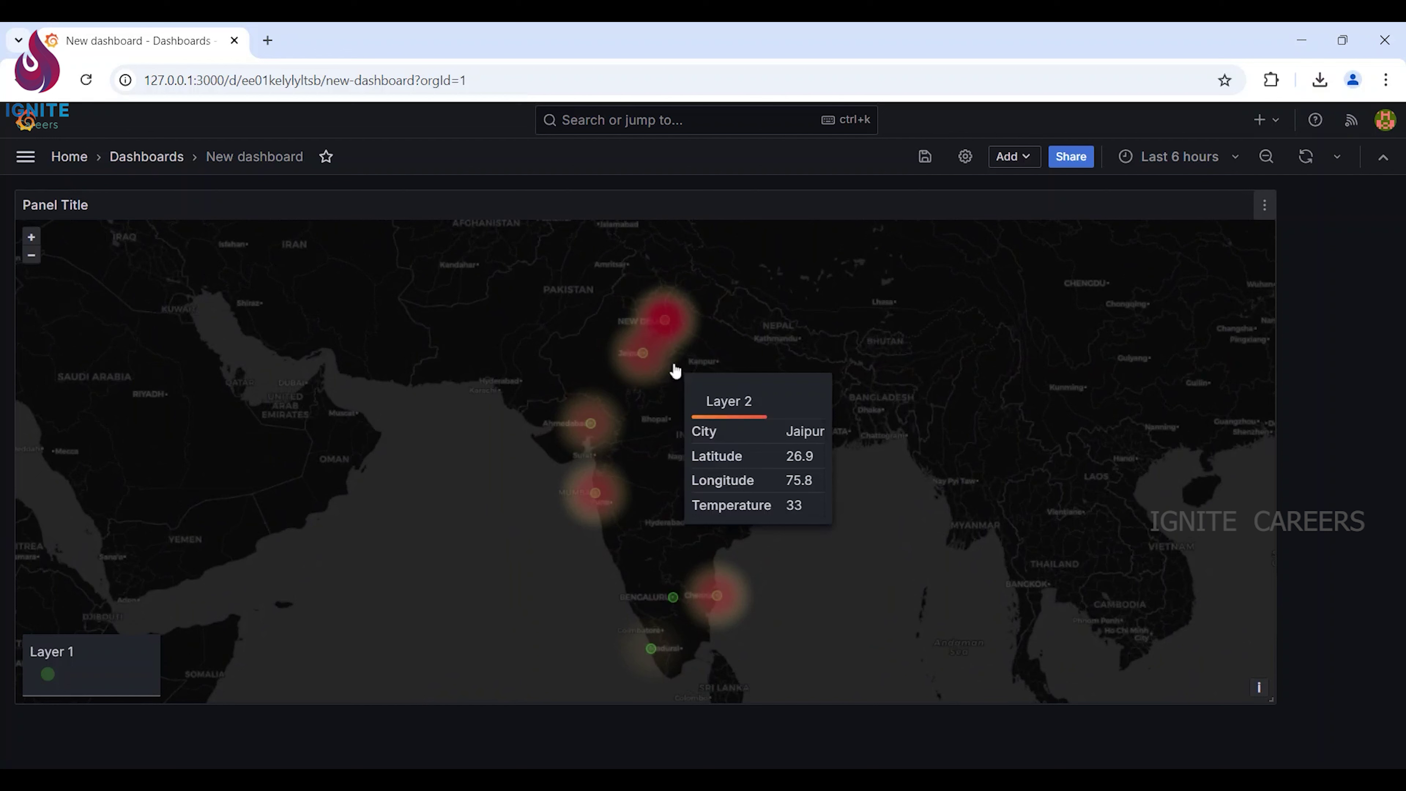
mouse_move(668, 332)
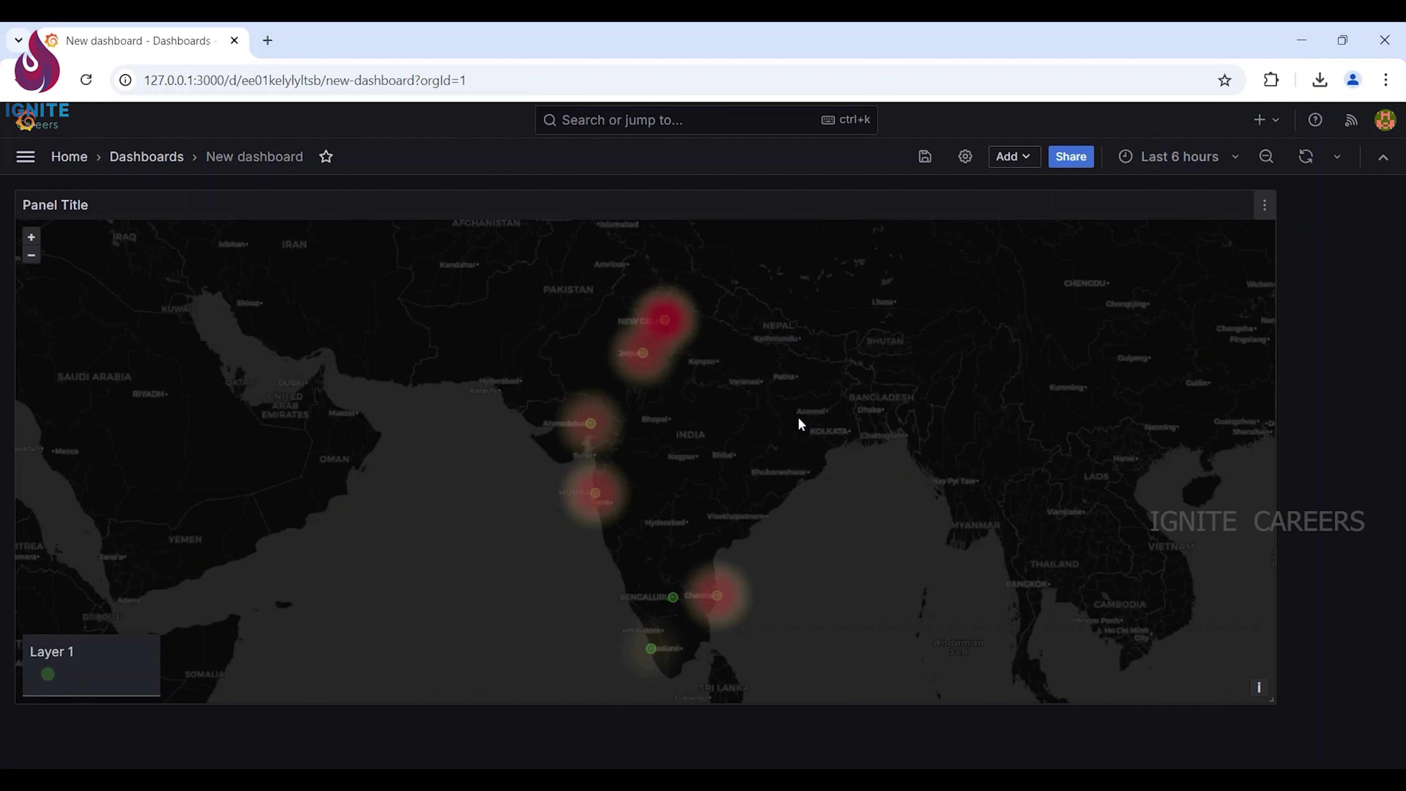
drag(747, 408, 743, 423)
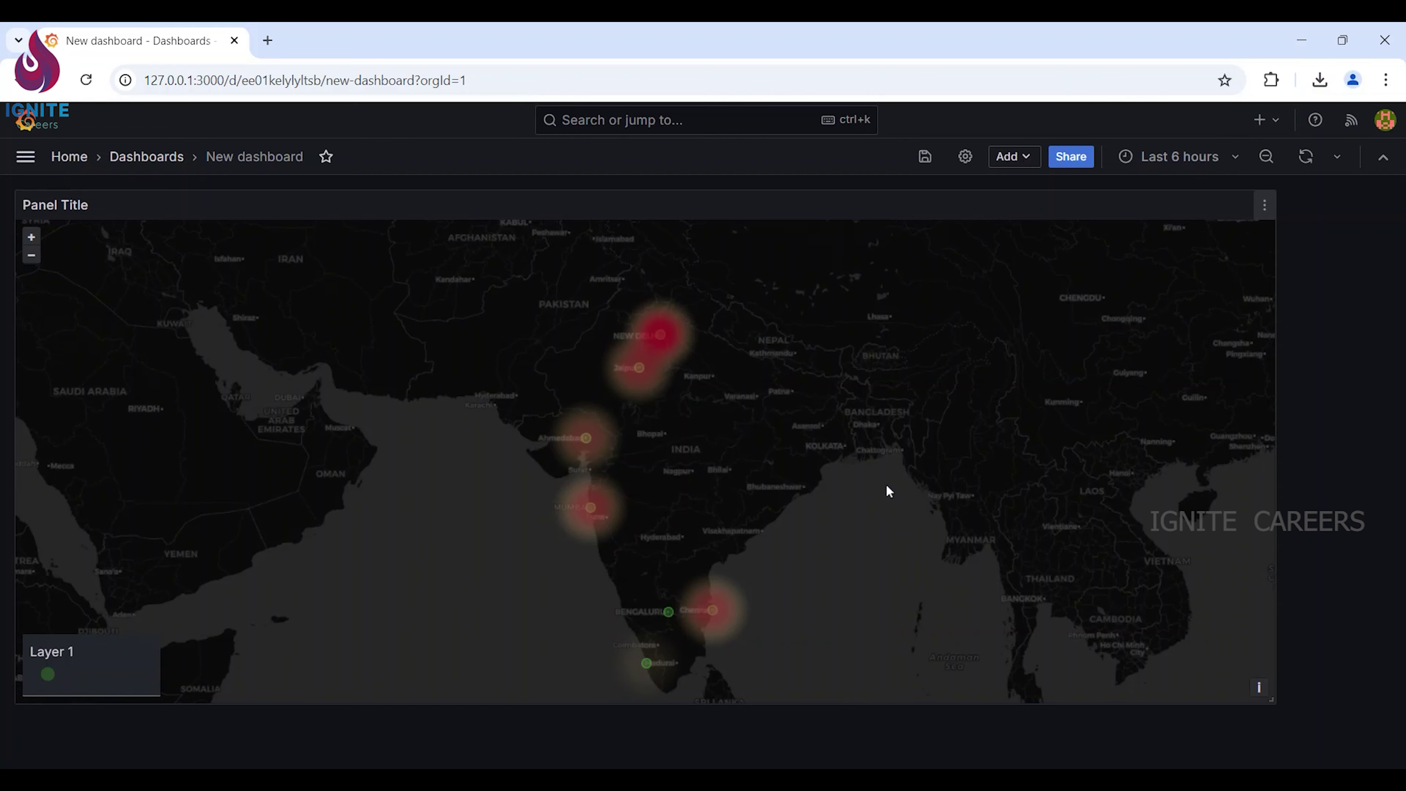